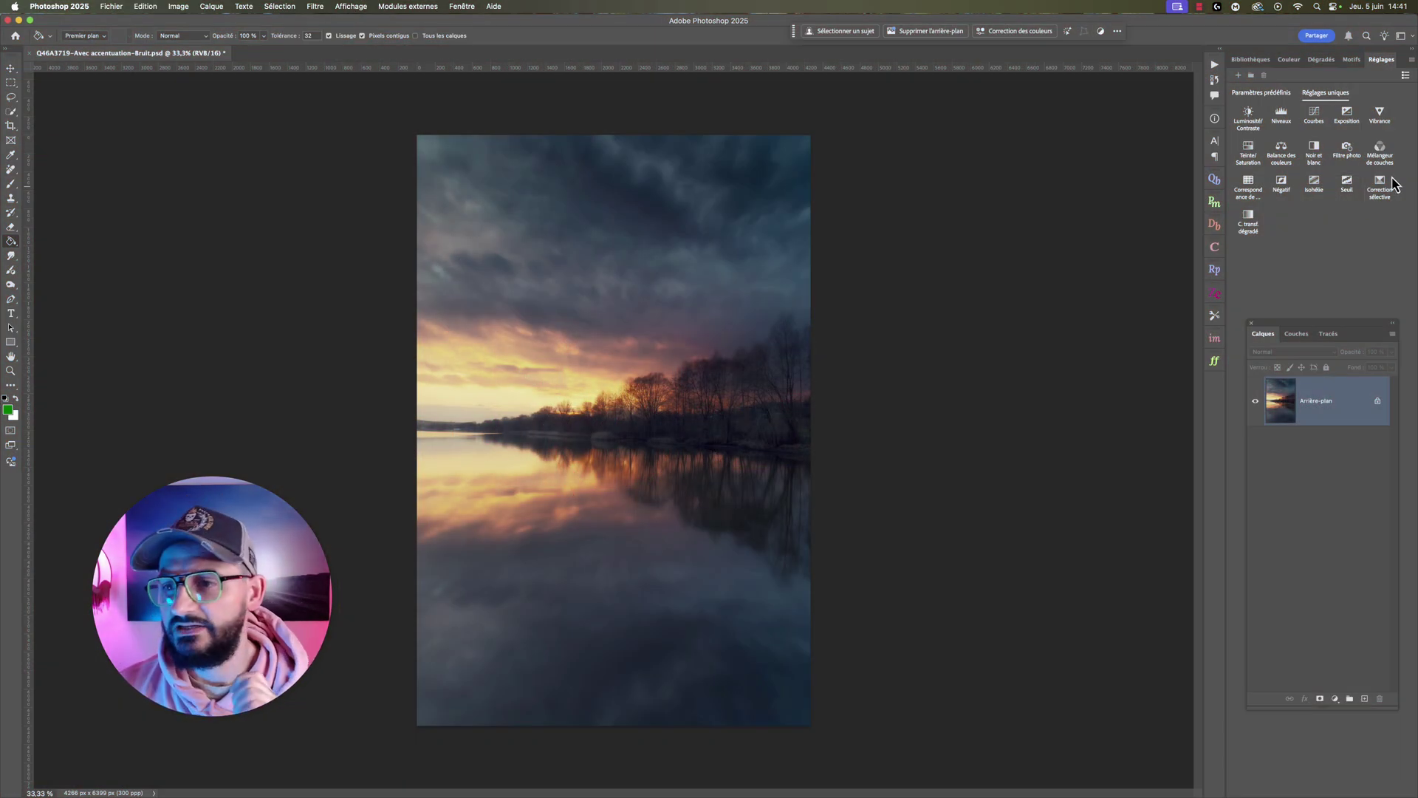
- Add a Selective Color layer, move its Properties panel over the photo, and browse the colour ranges
left_click(1379, 185)
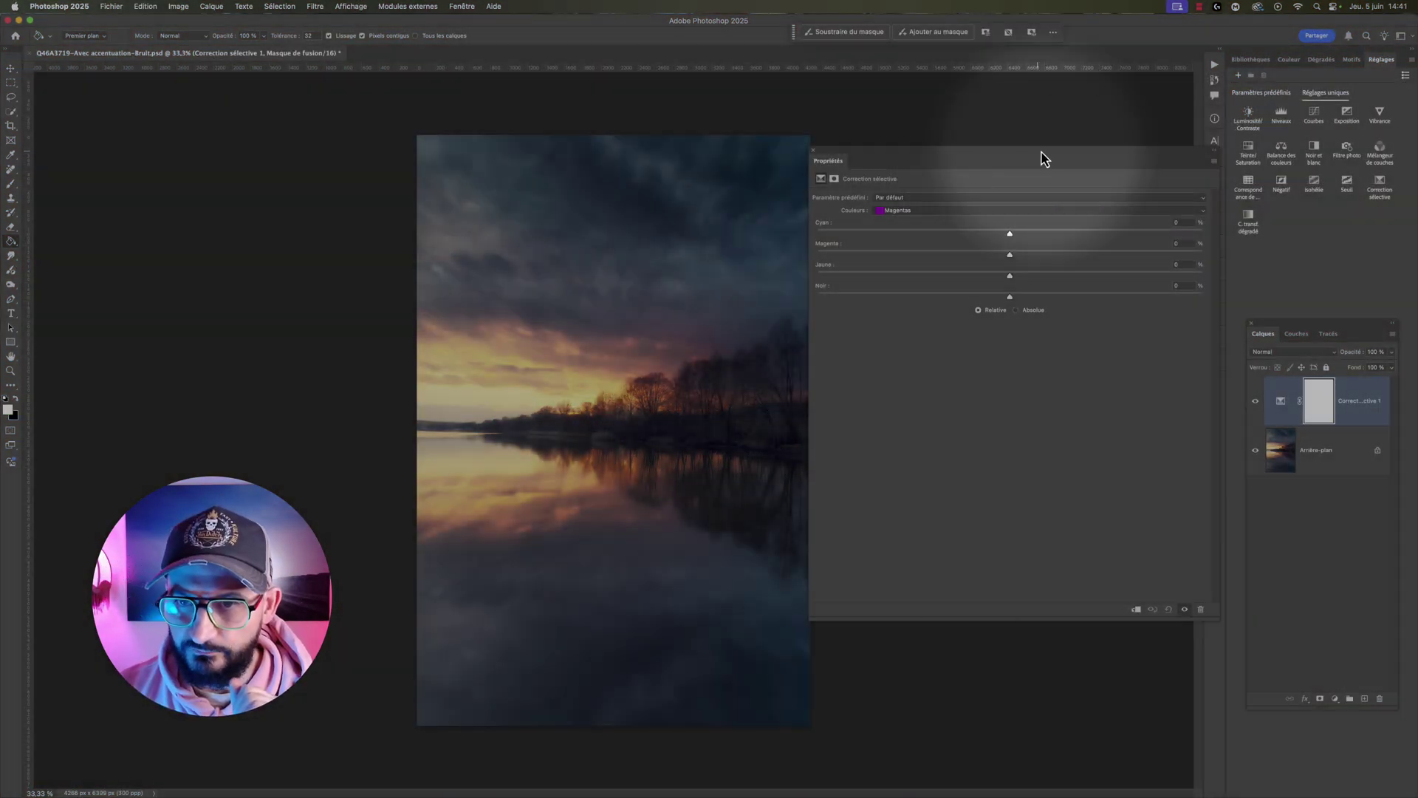
left_click_drag(1045, 159, 681, 162)
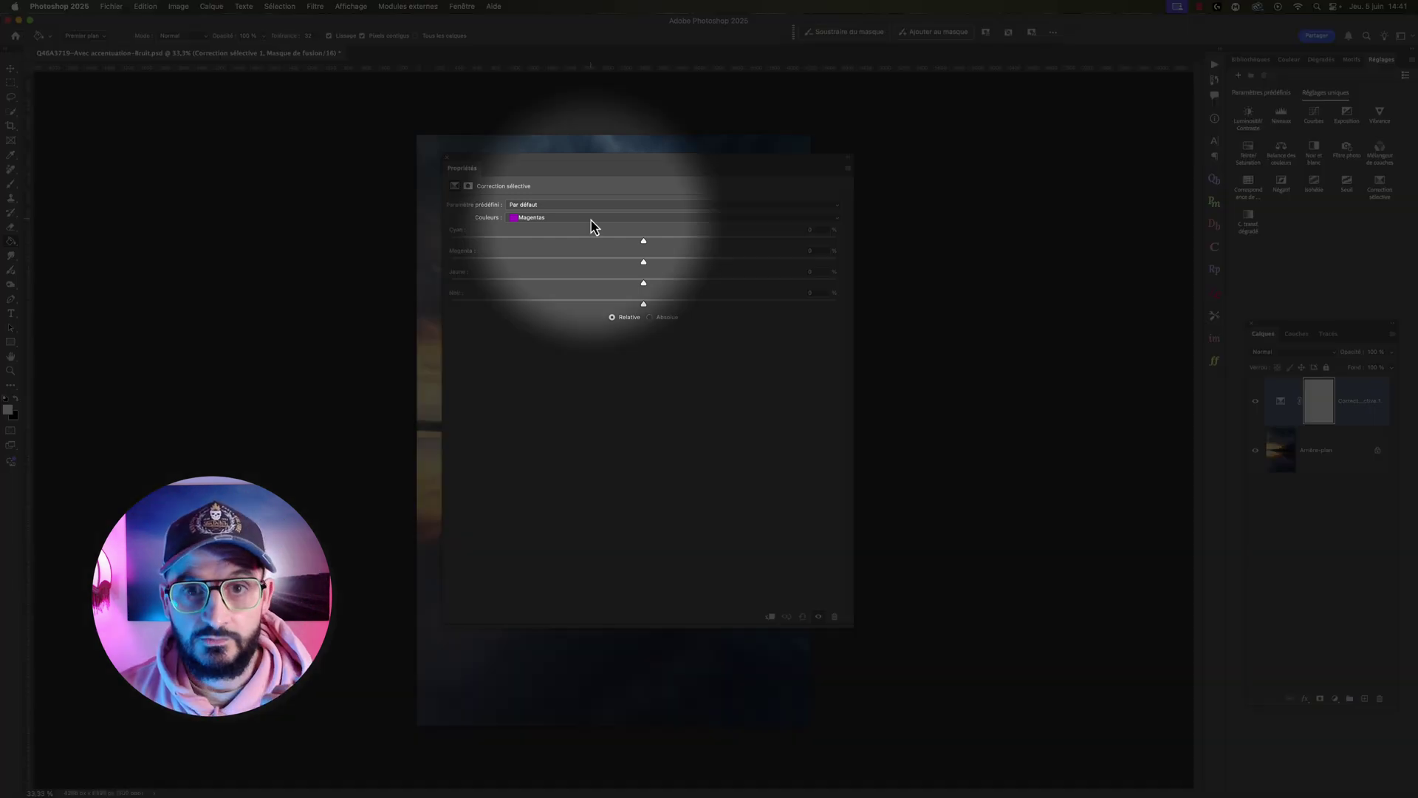
left_click(593, 218)
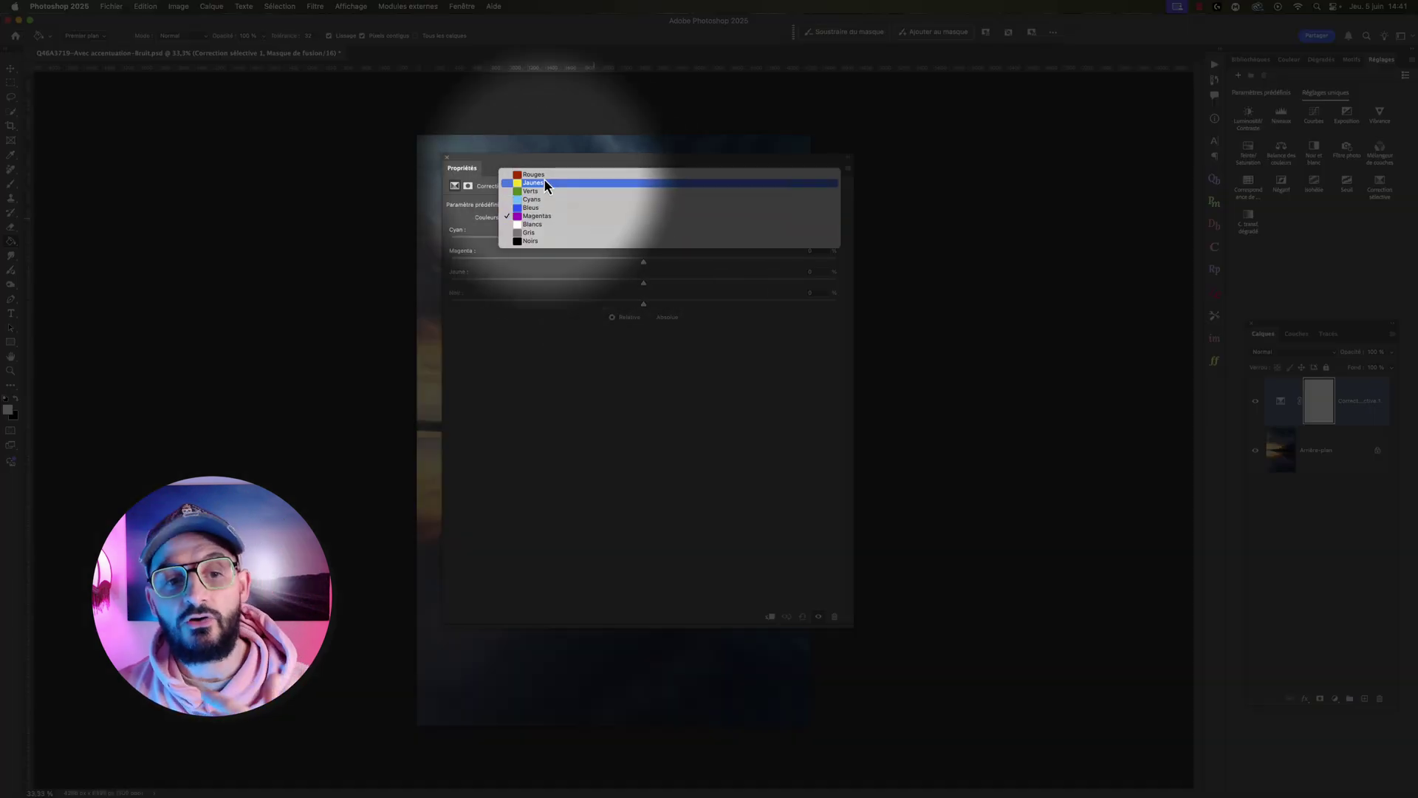
left_click(536, 216)
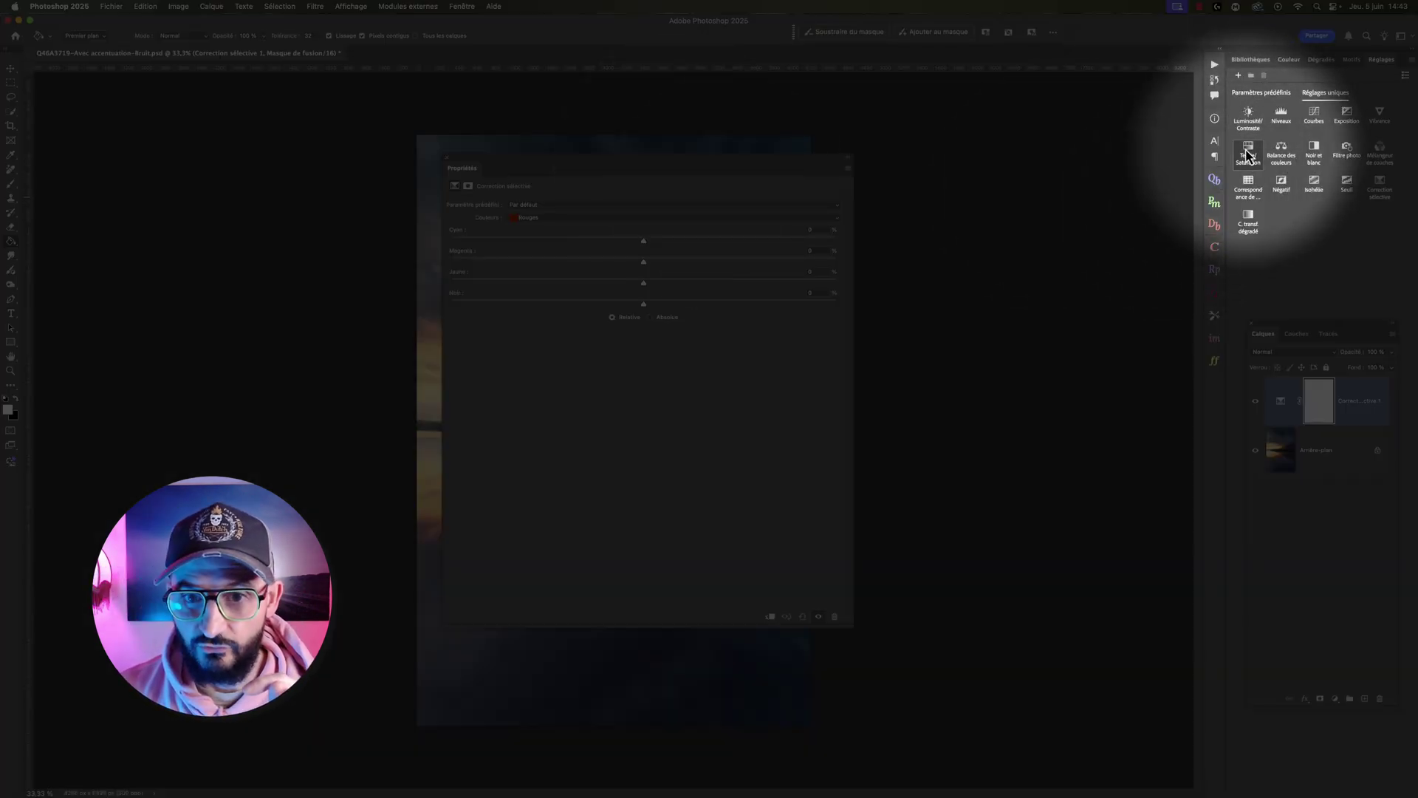
- Add a Hue/Saturation layer and then Correction sélective 4 above it
left_click(1247, 152)
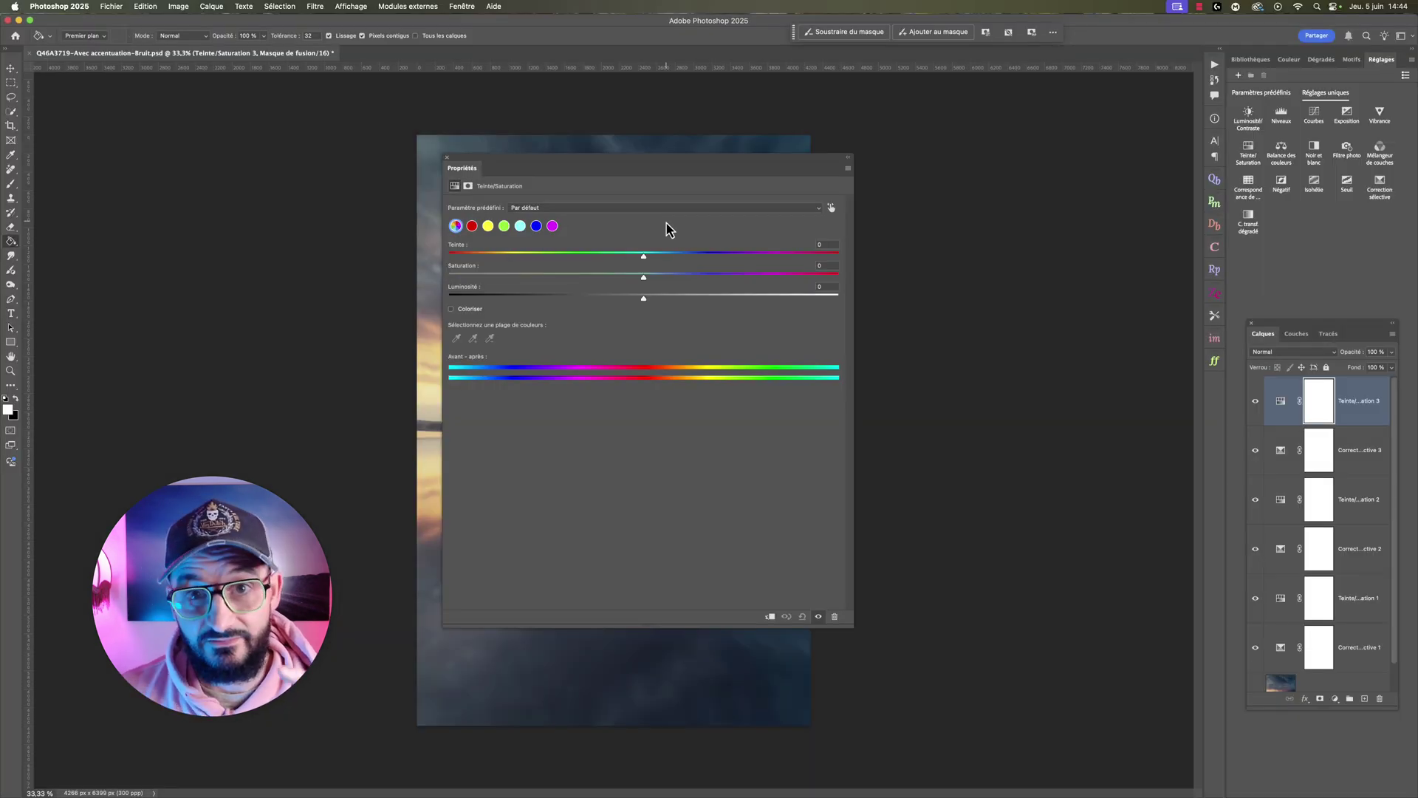
left_click(1380, 183)
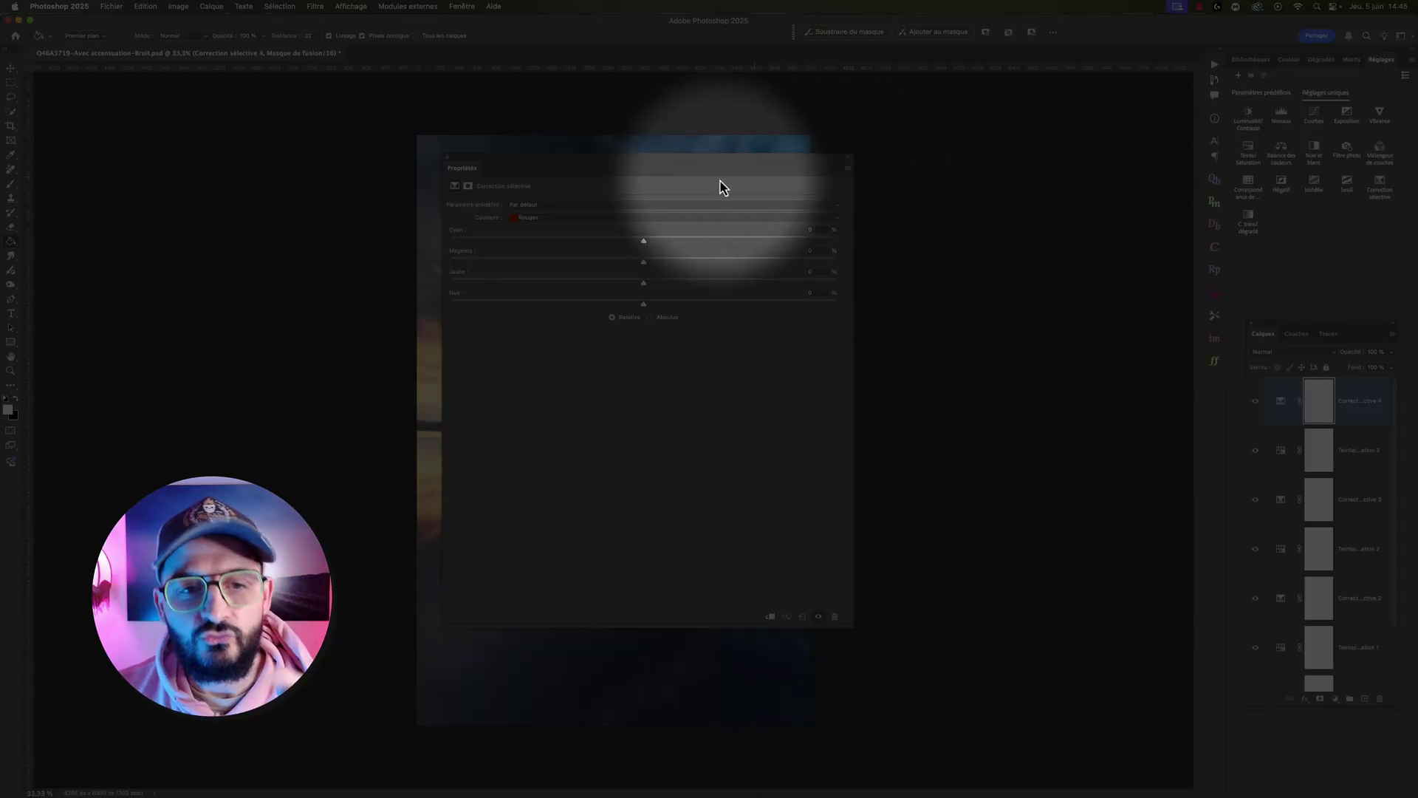
left_click(631, 218)
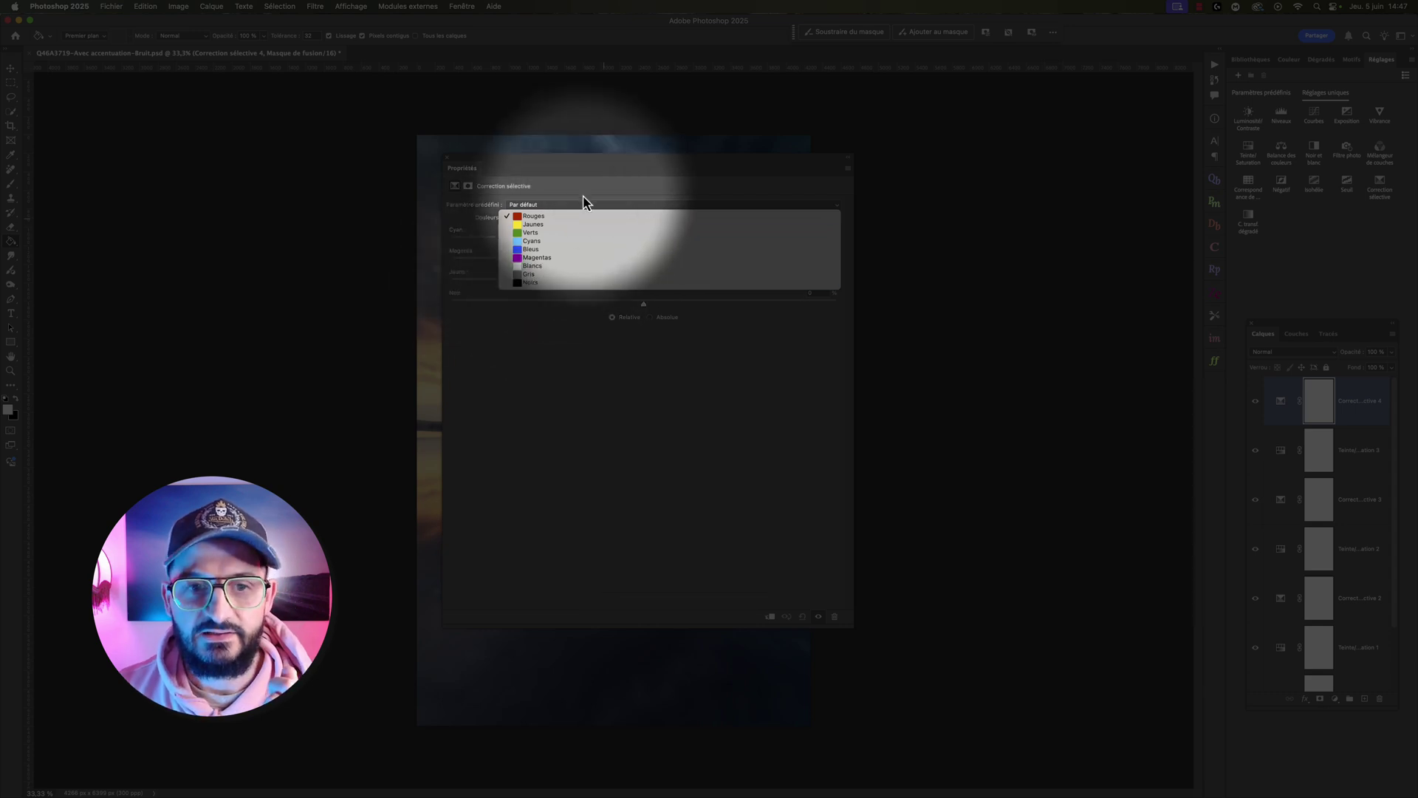
left_click(584, 215)
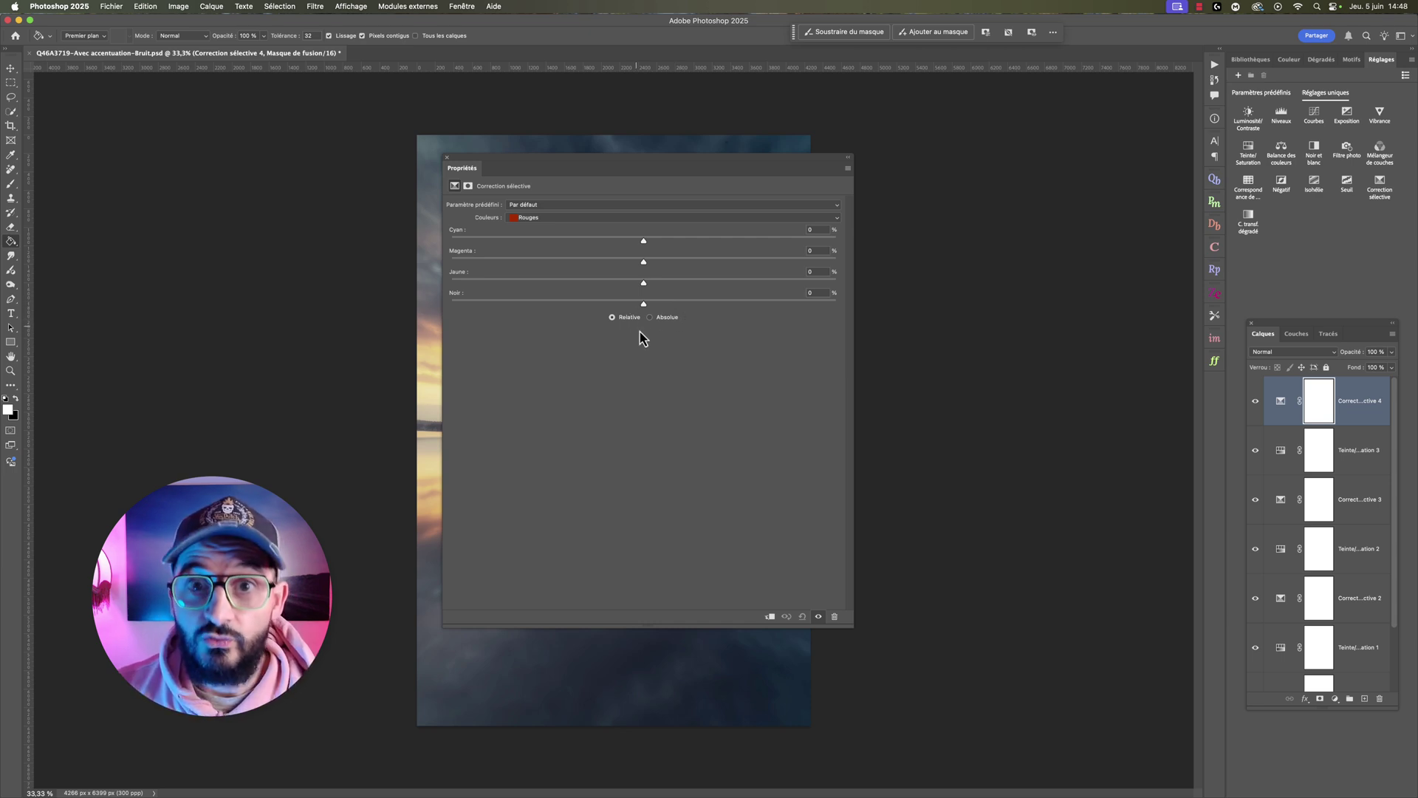
- Open the Couleurs range list on the Selective Color layer
left_click(618, 219)
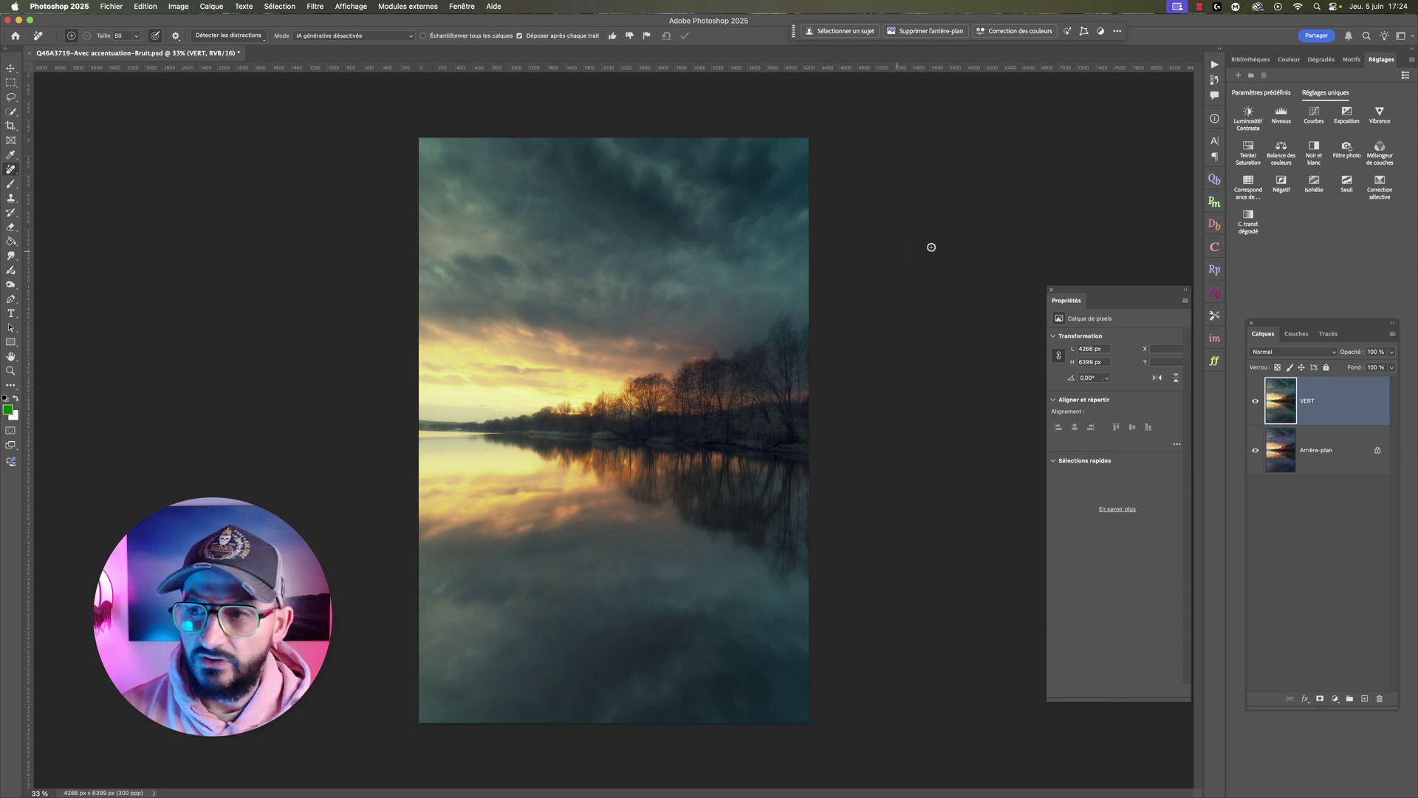
- Add a Selective Color layer above VERT targeting the Gris (Neutrals) range
left_click(1380, 188)
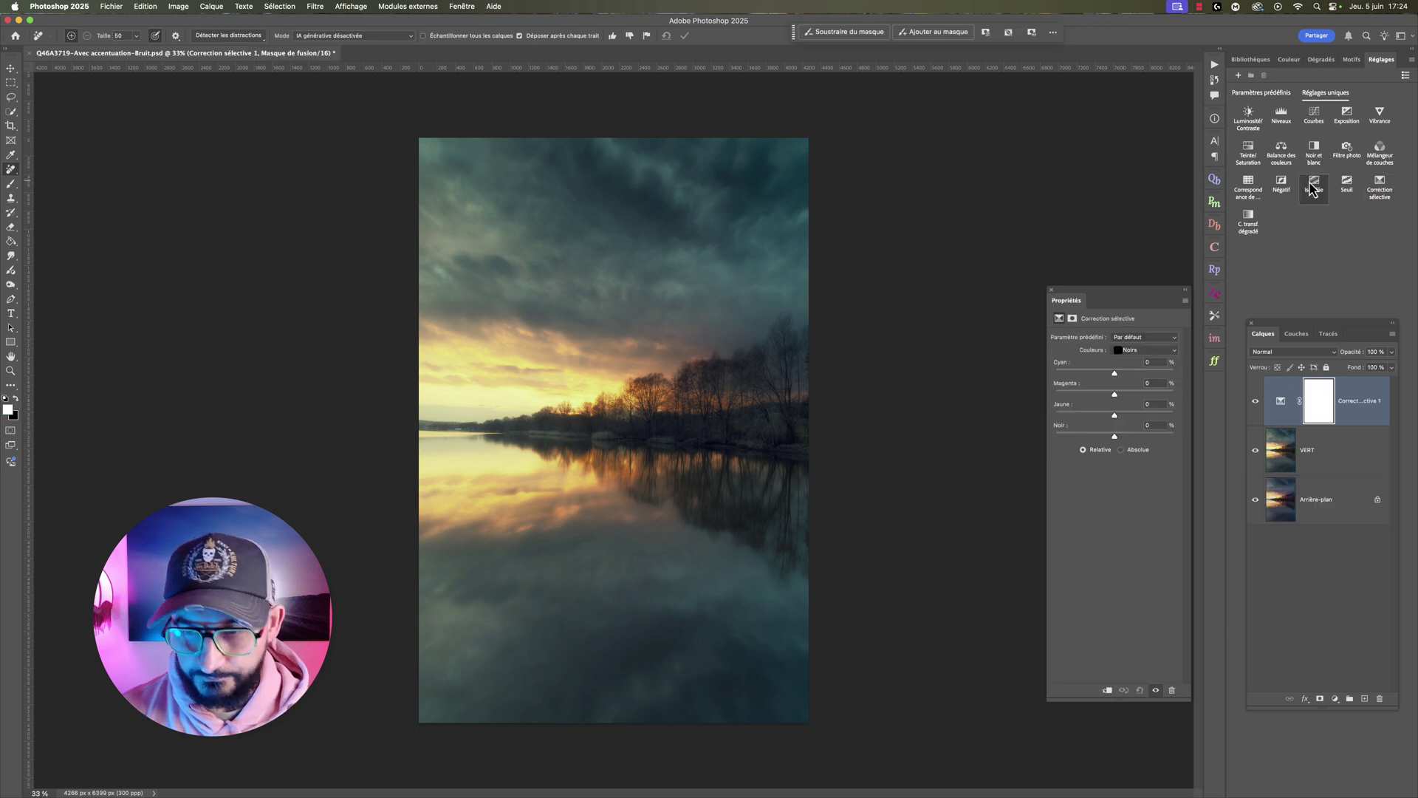
left_click(1142, 352)
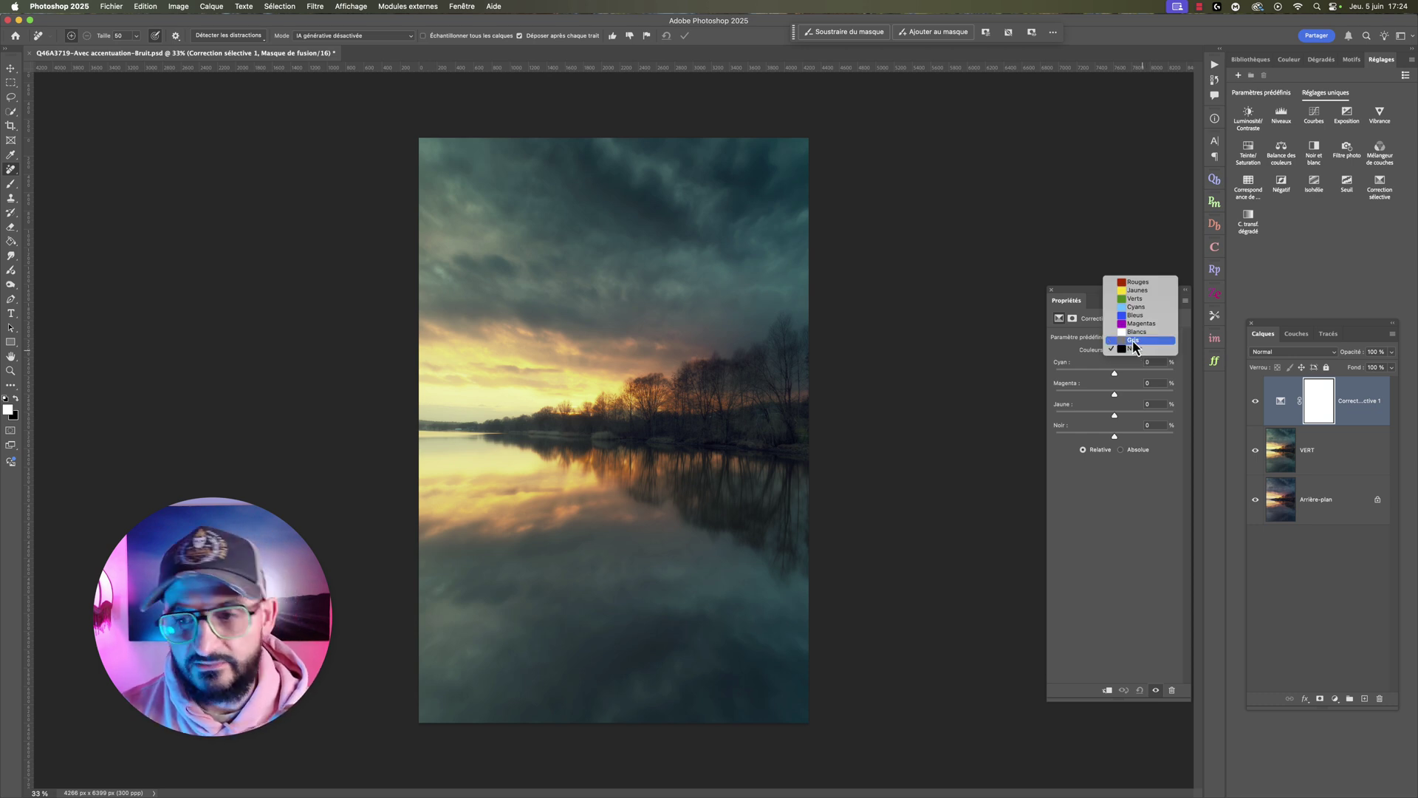
left_click(1135, 341)
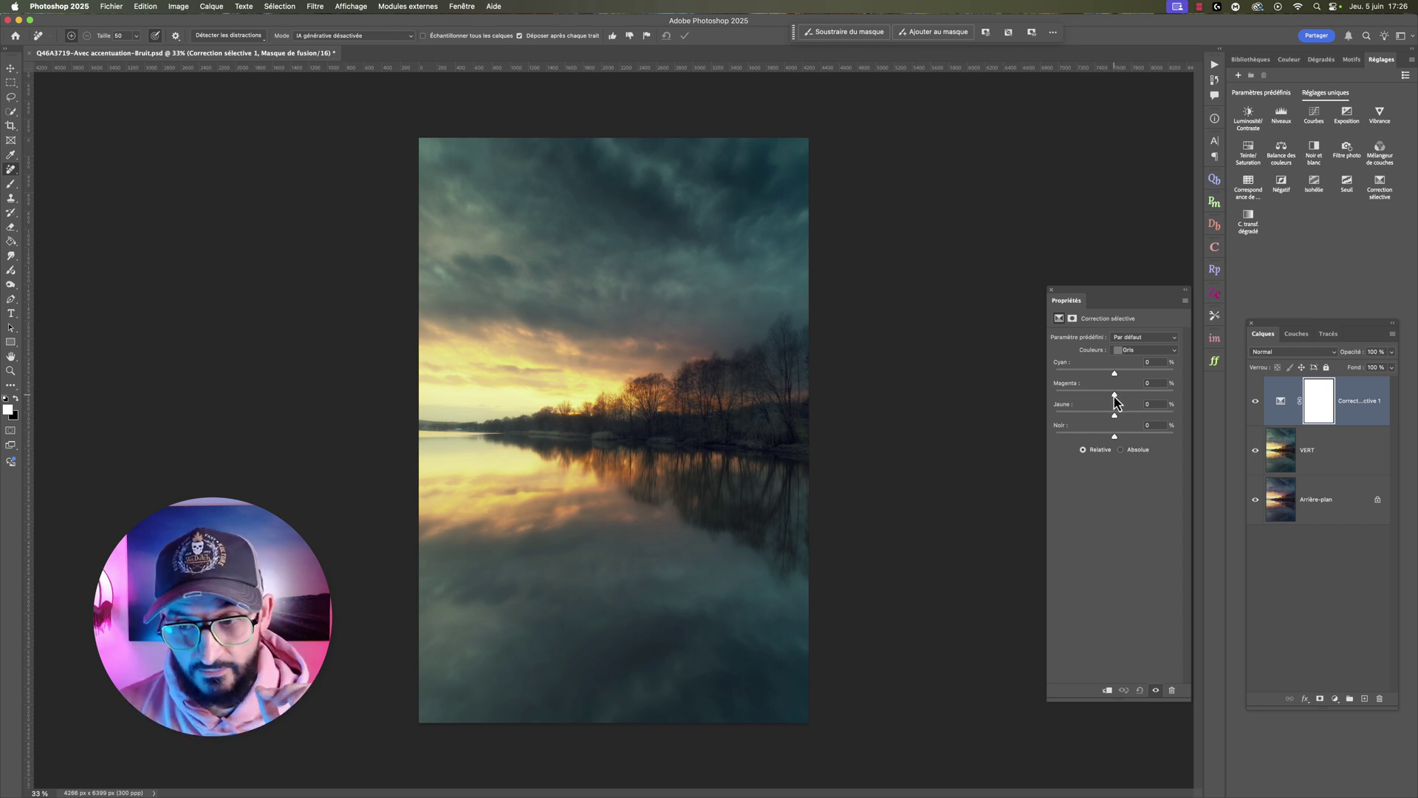
- Nudge Magenta for the Gris tones, toggling the layer's visibility to compare
left_click_drag(1115, 396, 1119, 401)
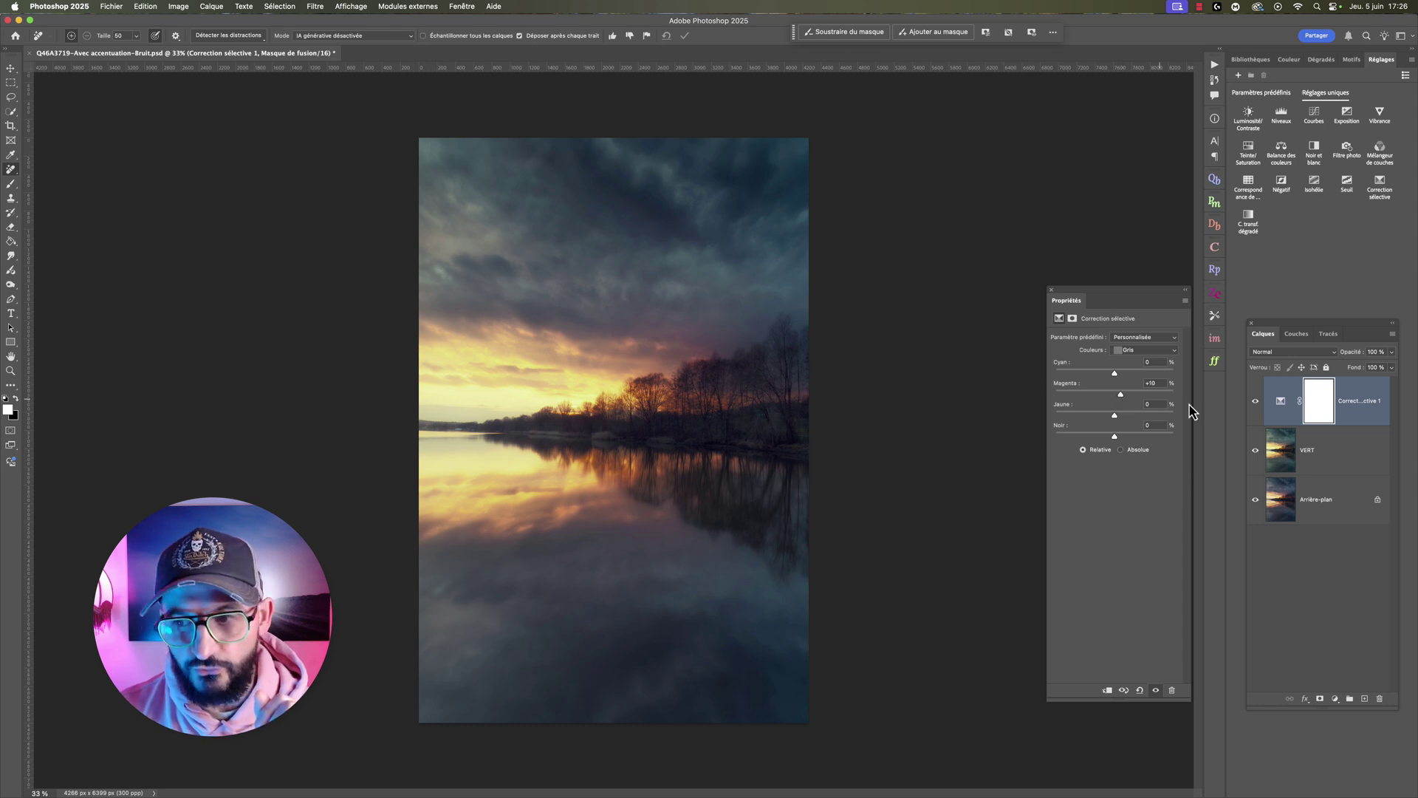
left_click(1255, 402)
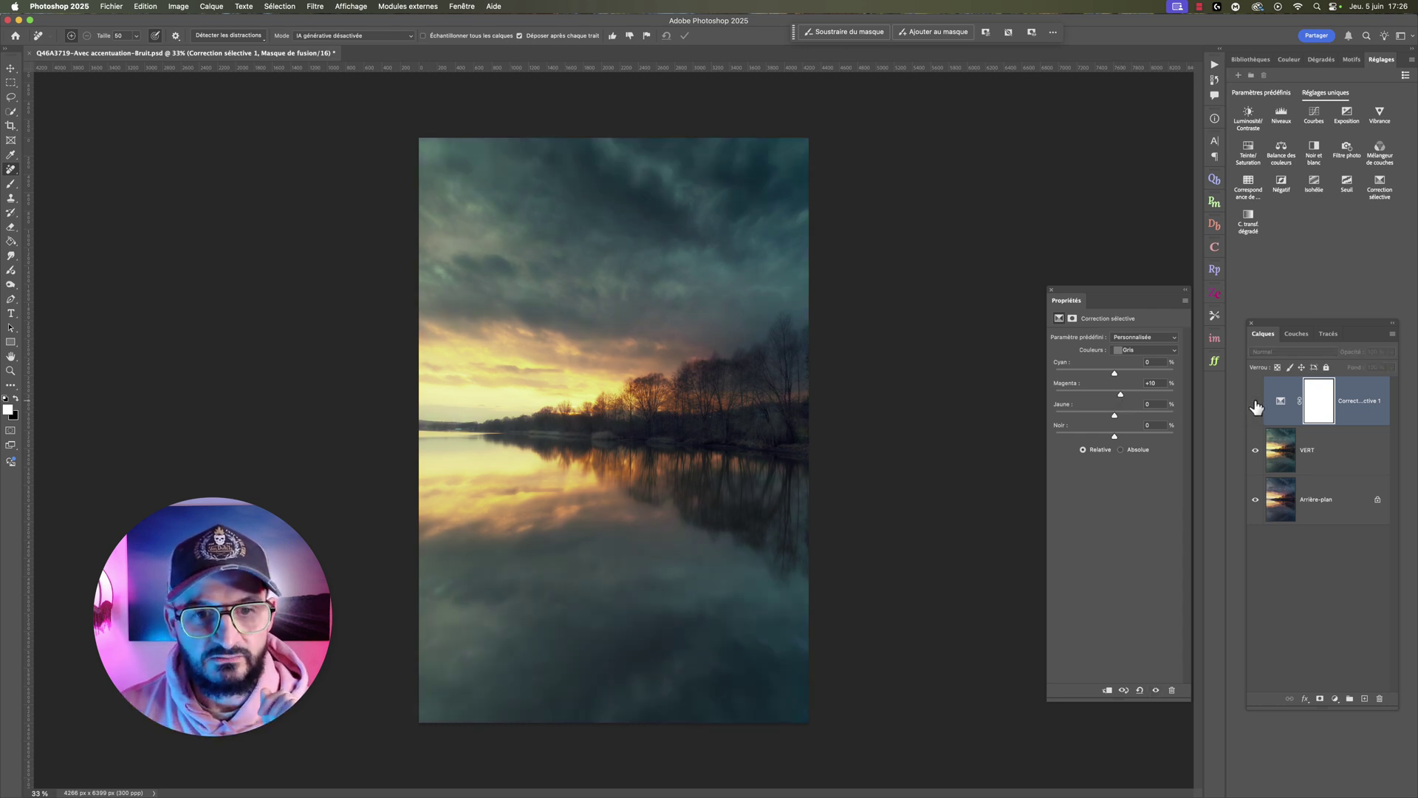
left_click(1255, 402)
left_click(1255, 402)
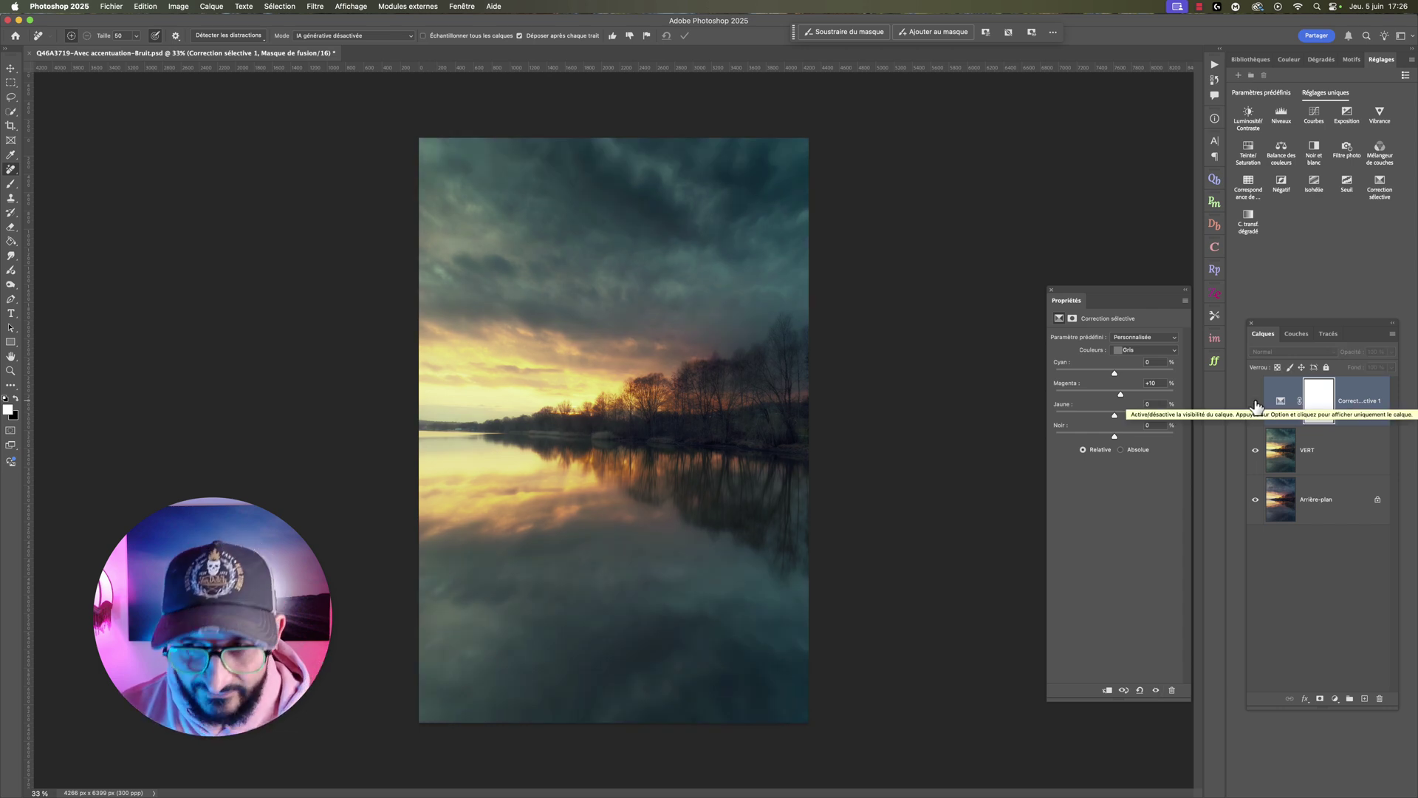
left_click(1256, 402)
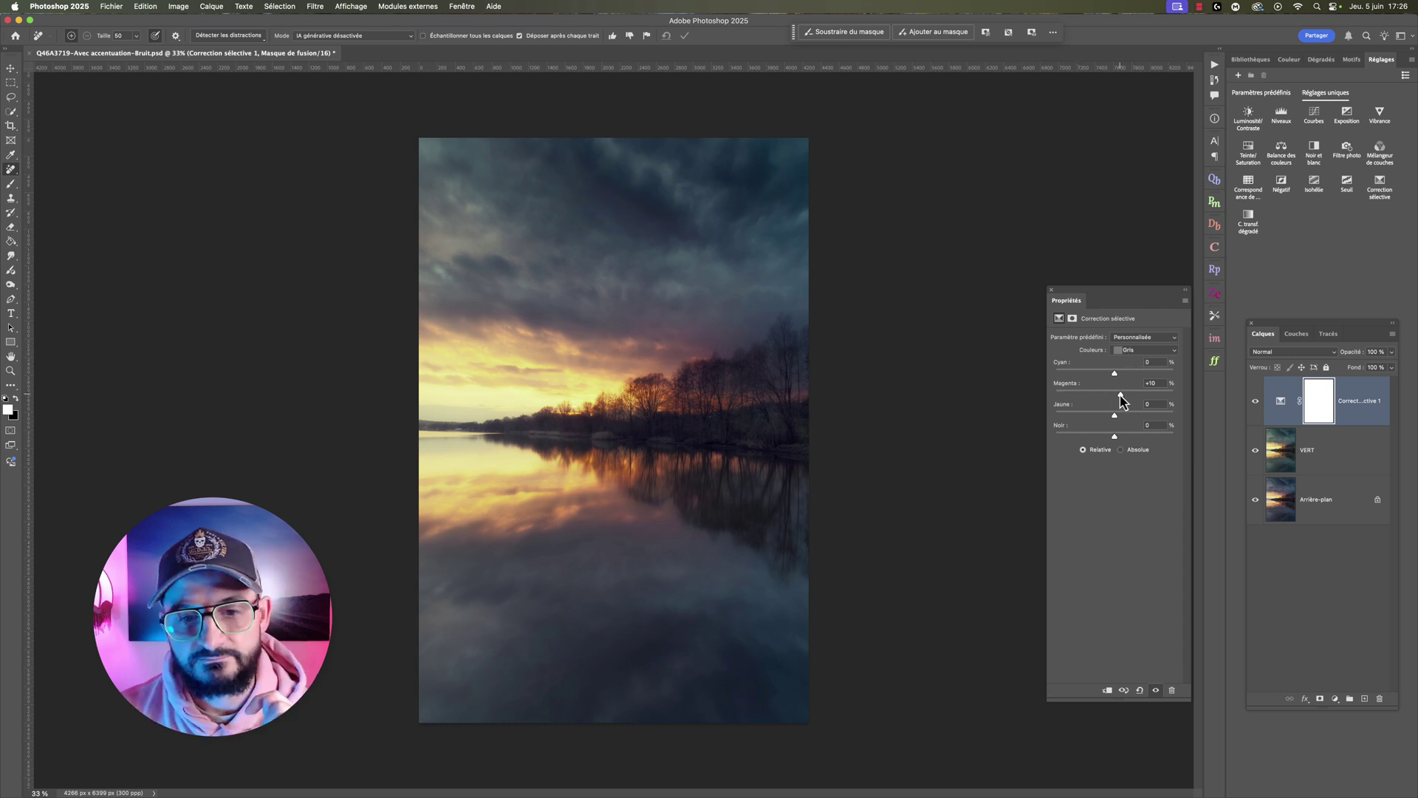
mouse_move(1123, 396)
left_mouse_down()
mouse_move(1140, 400)
mouse_move(1122, 399)
left_mouse_up()
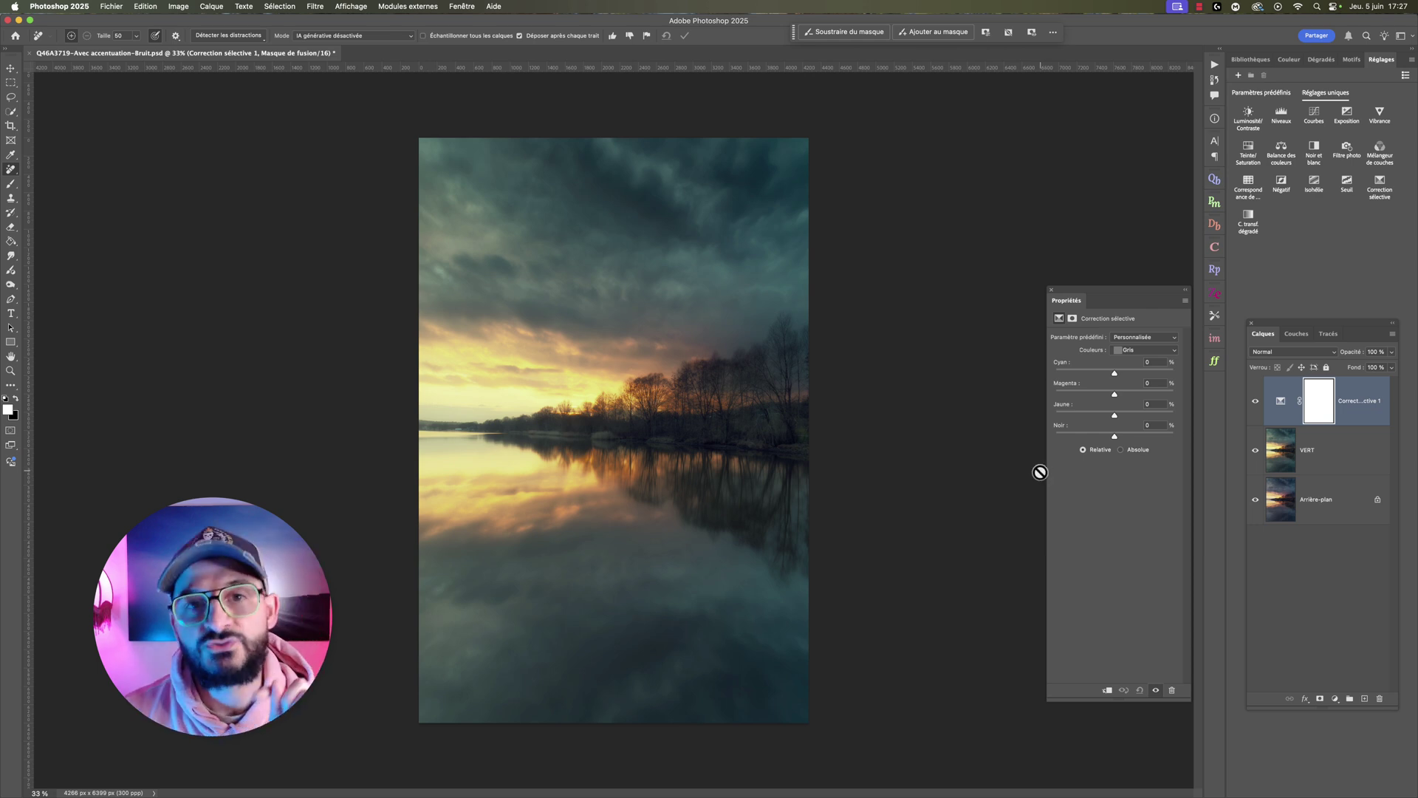
- Switch the Selective Color layer's Couleurs range to Noirs
left_click(1137, 359)
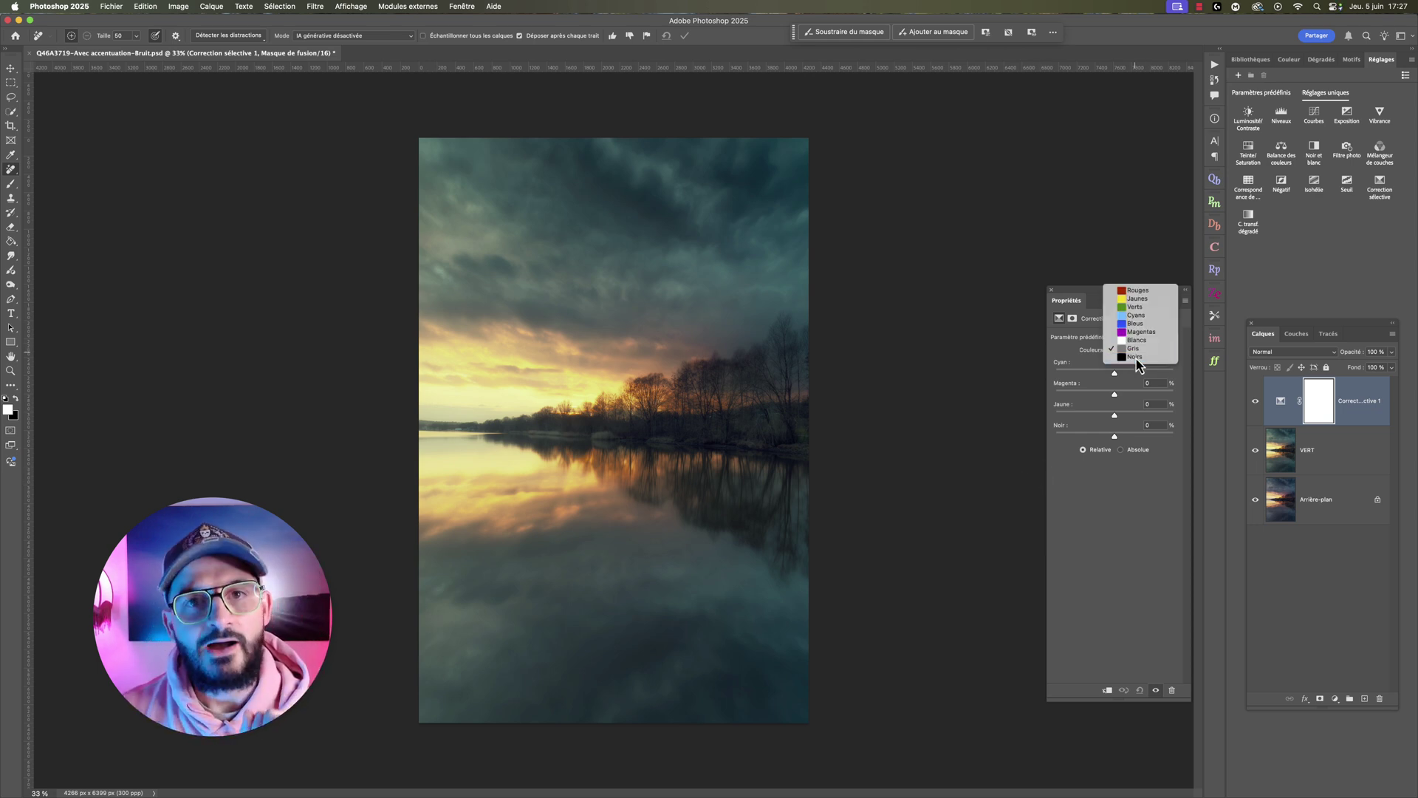
left_click(1138, 365)
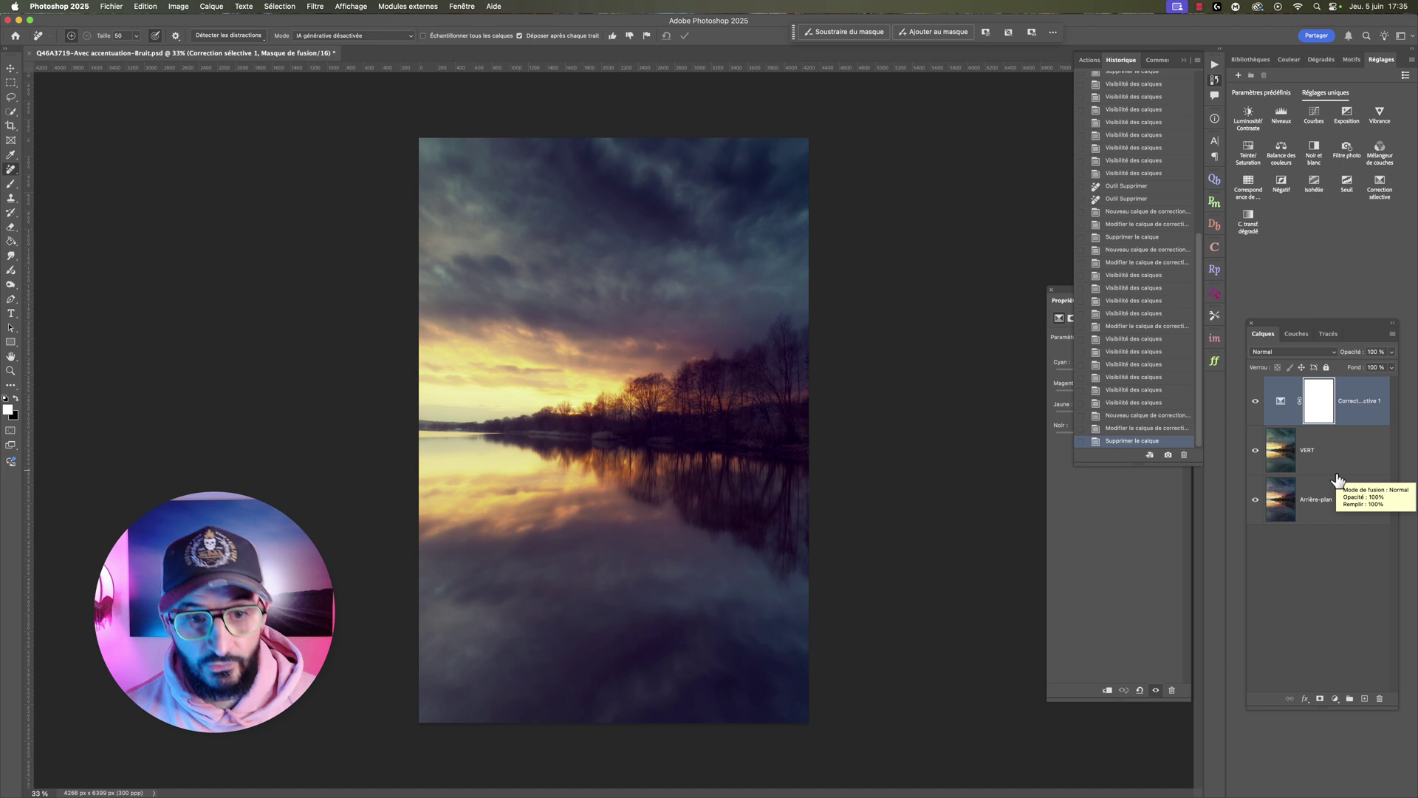
- Add a Selective Color layer shifting Reds to Cyan −57 and Yellow +18, toggling it to compare
left_click(1380, 184)
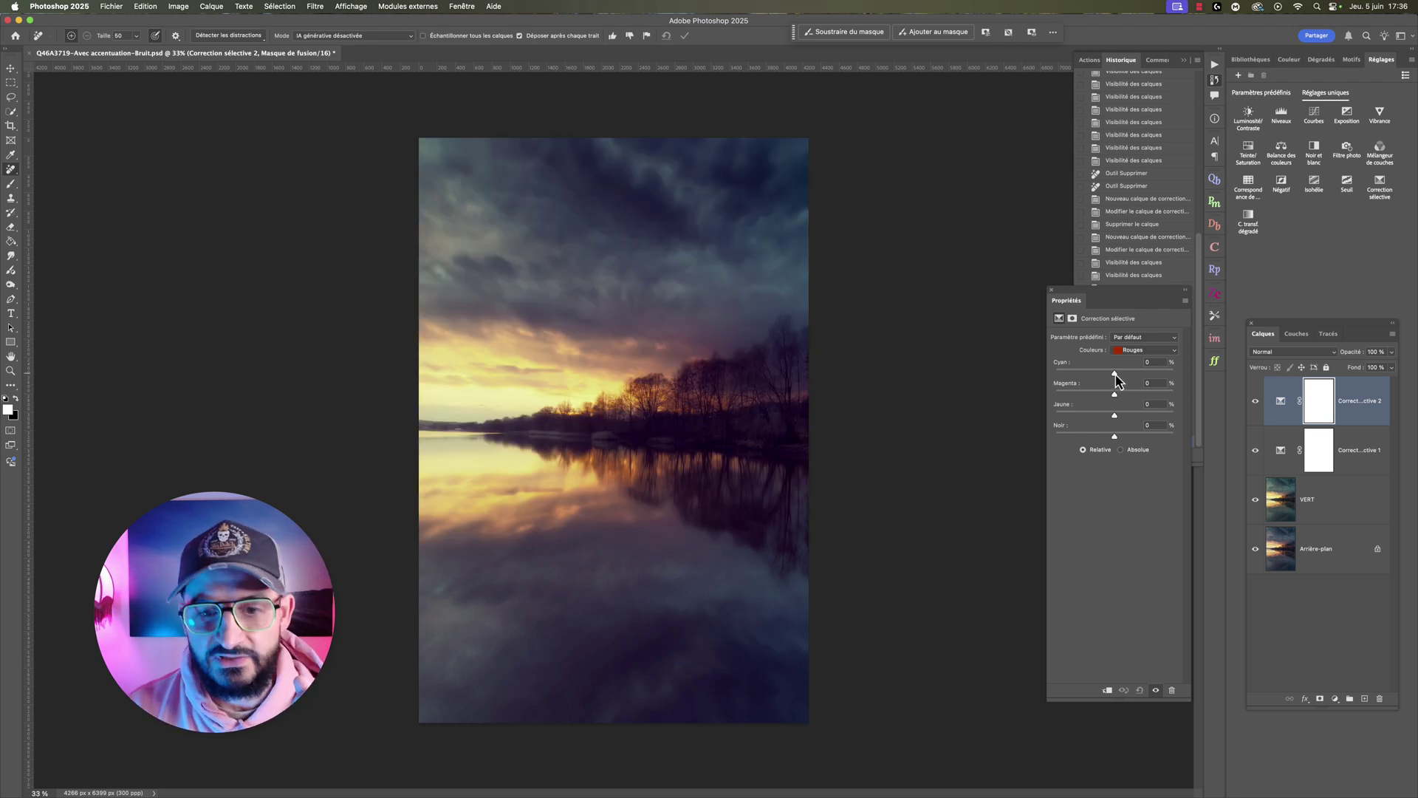
left_click_drag(1115, 379, 1096, 380)
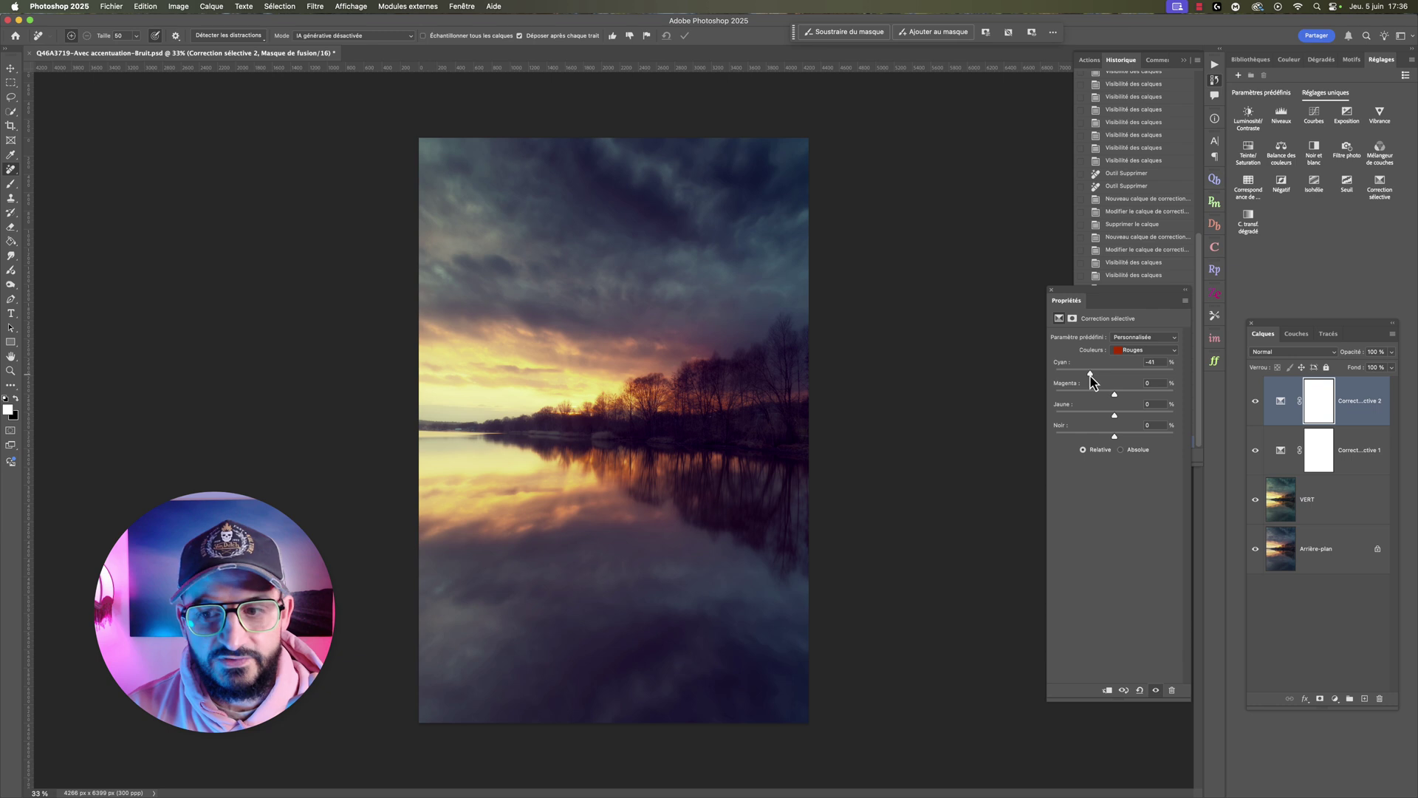
left_click_drag(1083, 380, 1073, 379)
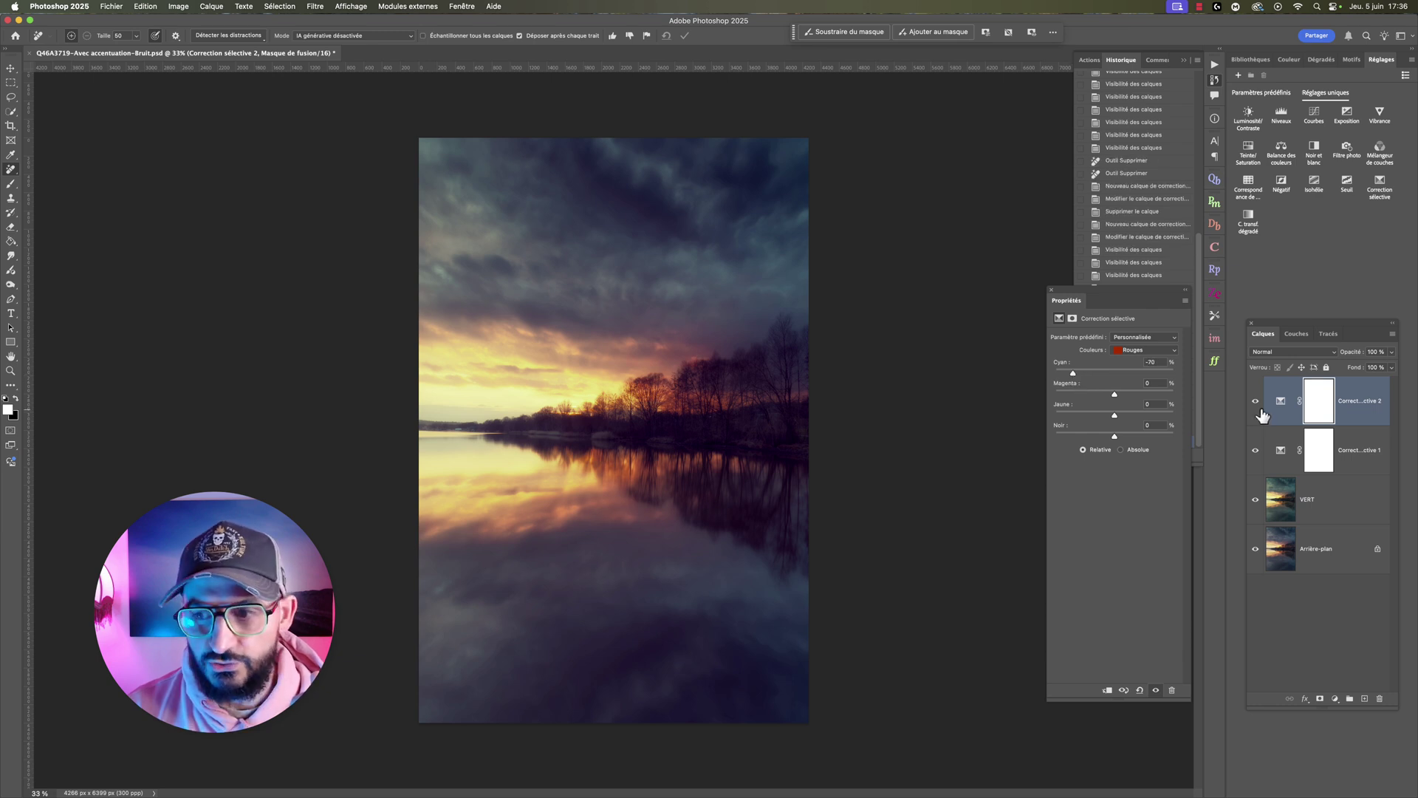
left_click(1255, 400)
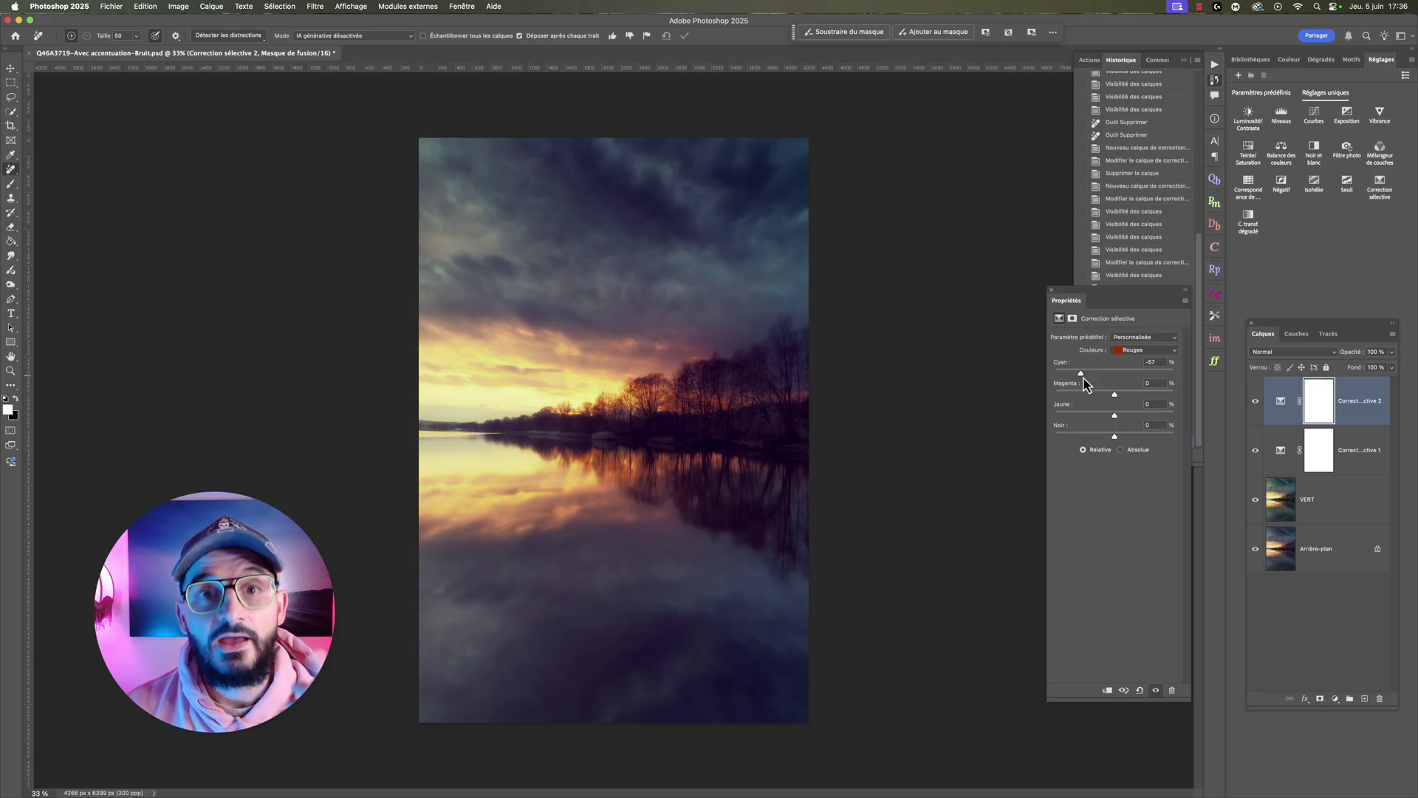
left_click_drag(1074, 381, 1082, 381)
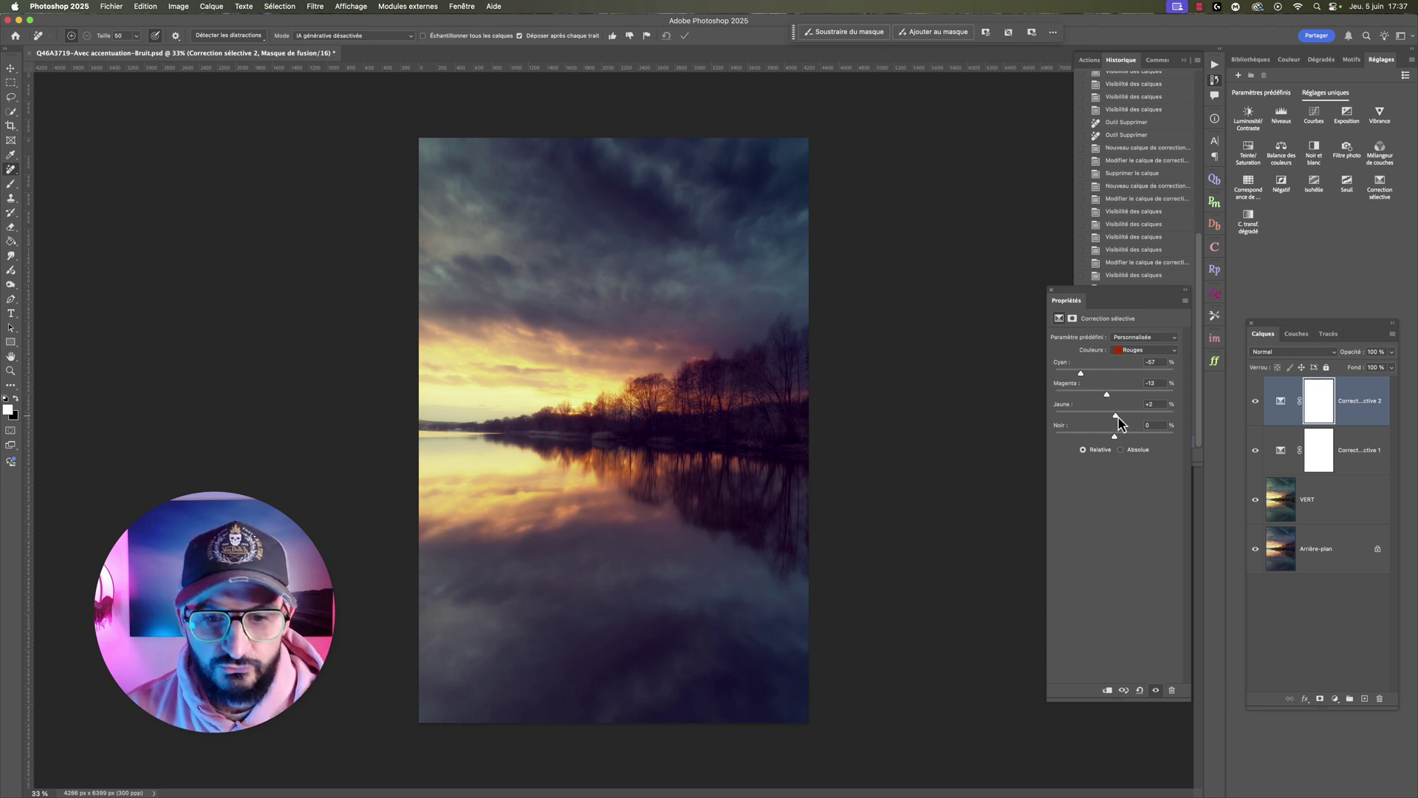
mouse_move(1115, 415)
left_mouse_down()
mouse_move(1141, 418)
mouse_move(1125, 419)
left_mouse_up()
left_click(1256, 401)
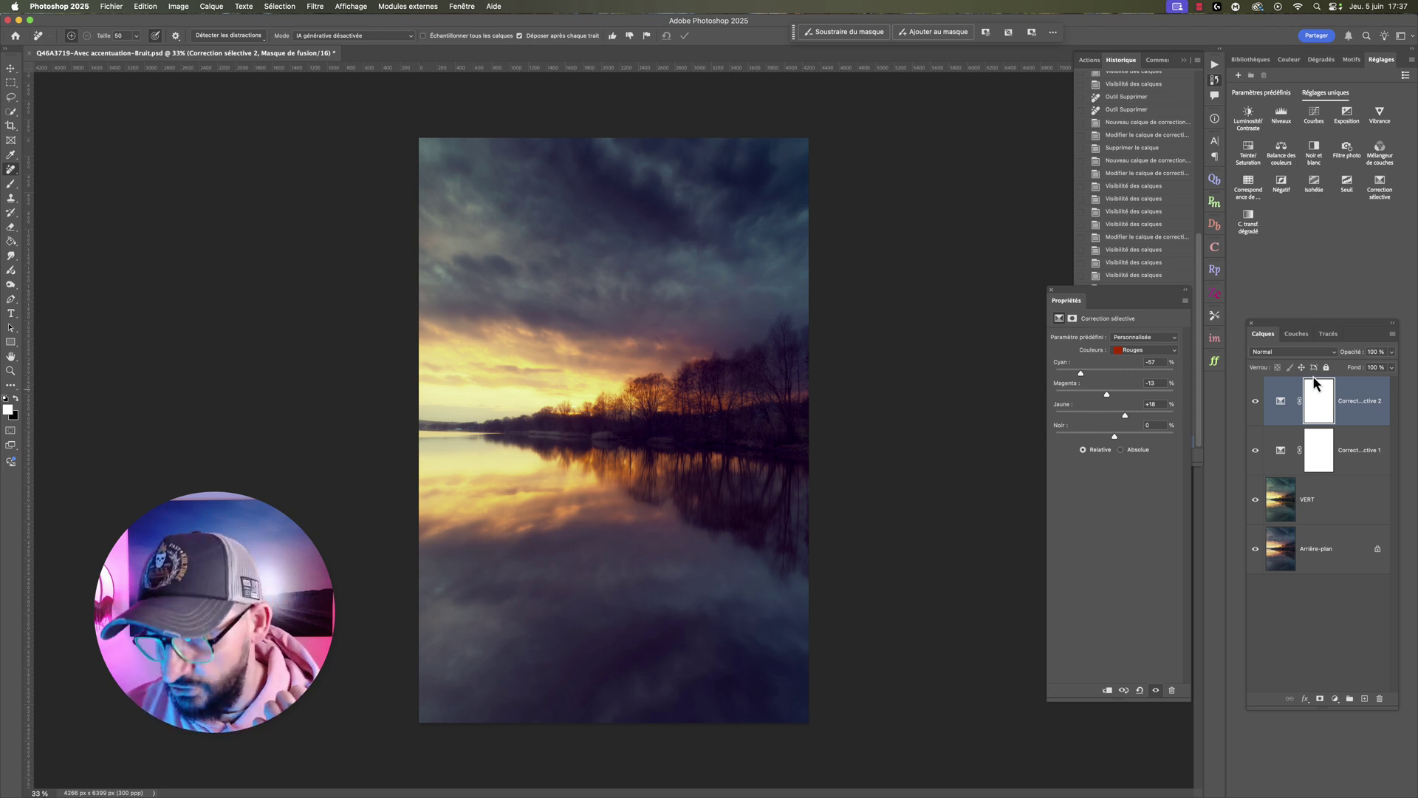
- Rename the second Selective Color layer to Rouge
double_click(1356, 401)
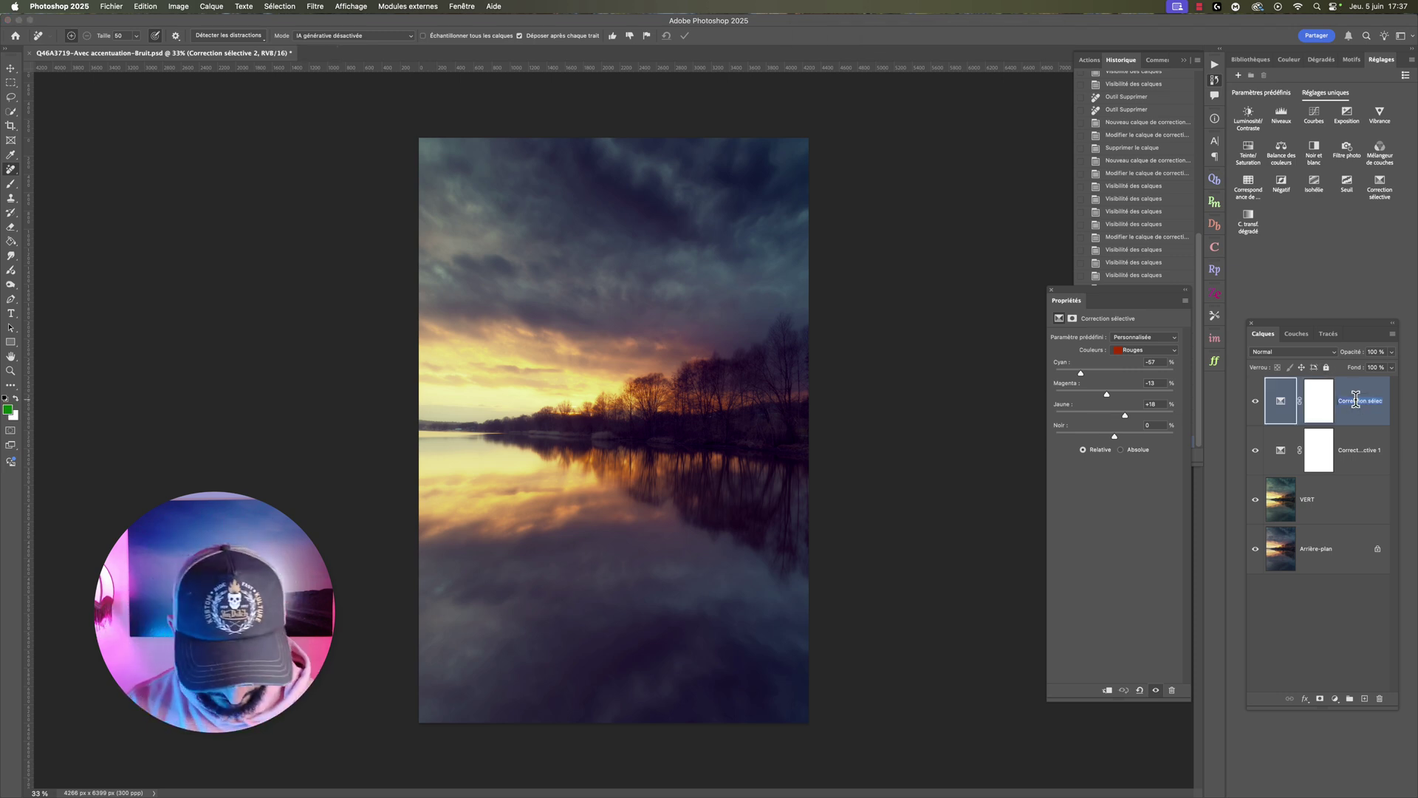
type("Rouge")
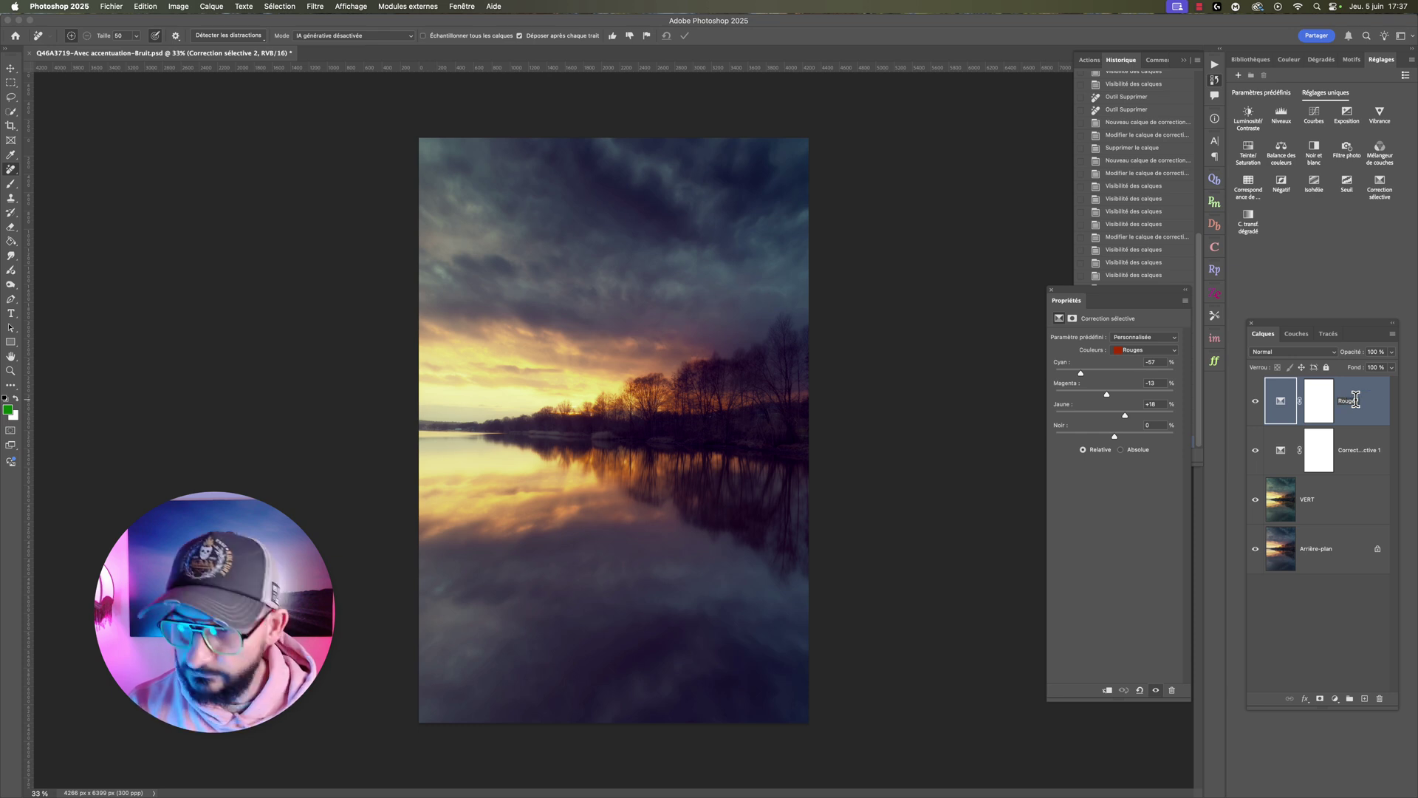
key("Return")
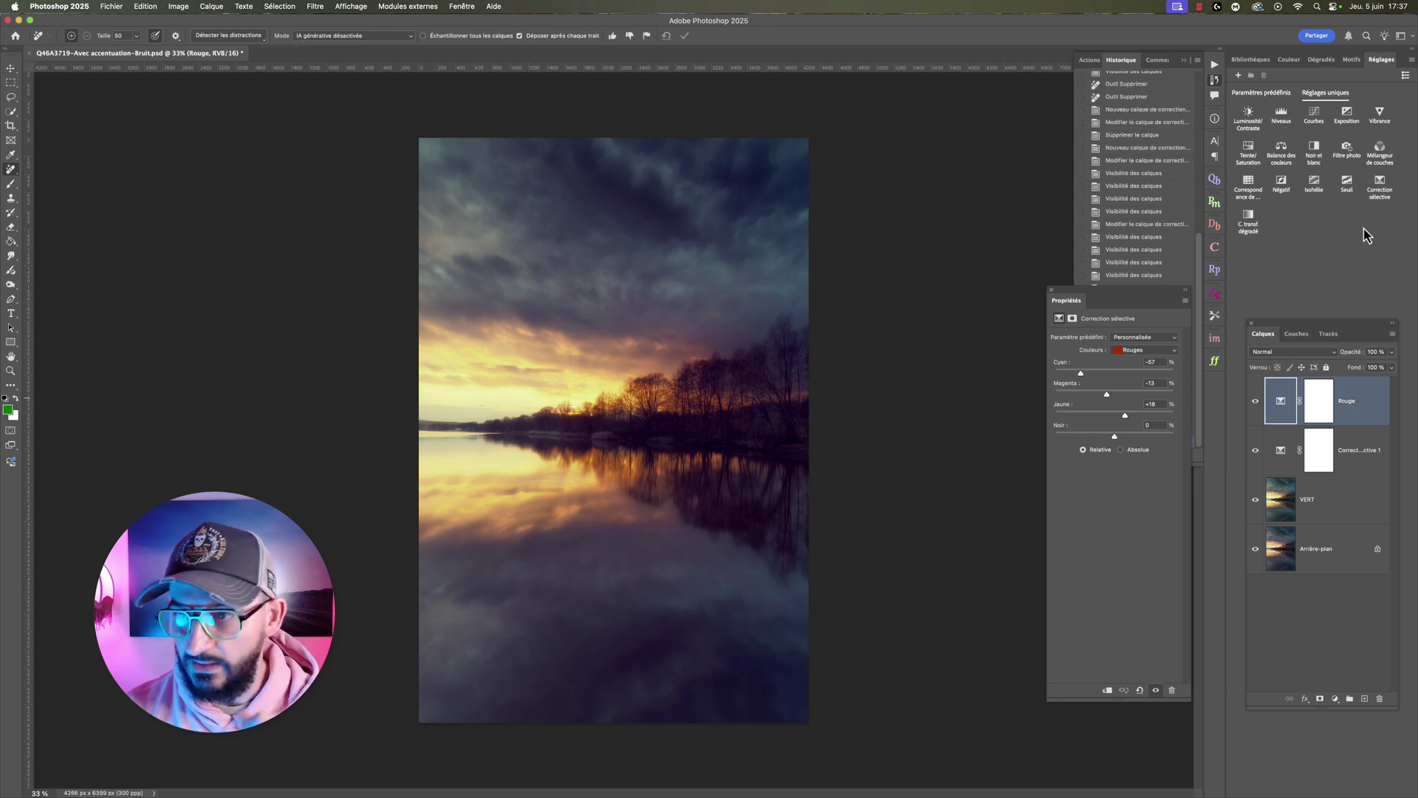
- Add a new Selective Color layer named Jaune targeting the Yellows range
left_click(1381, 188)
double_click(1353, 401)
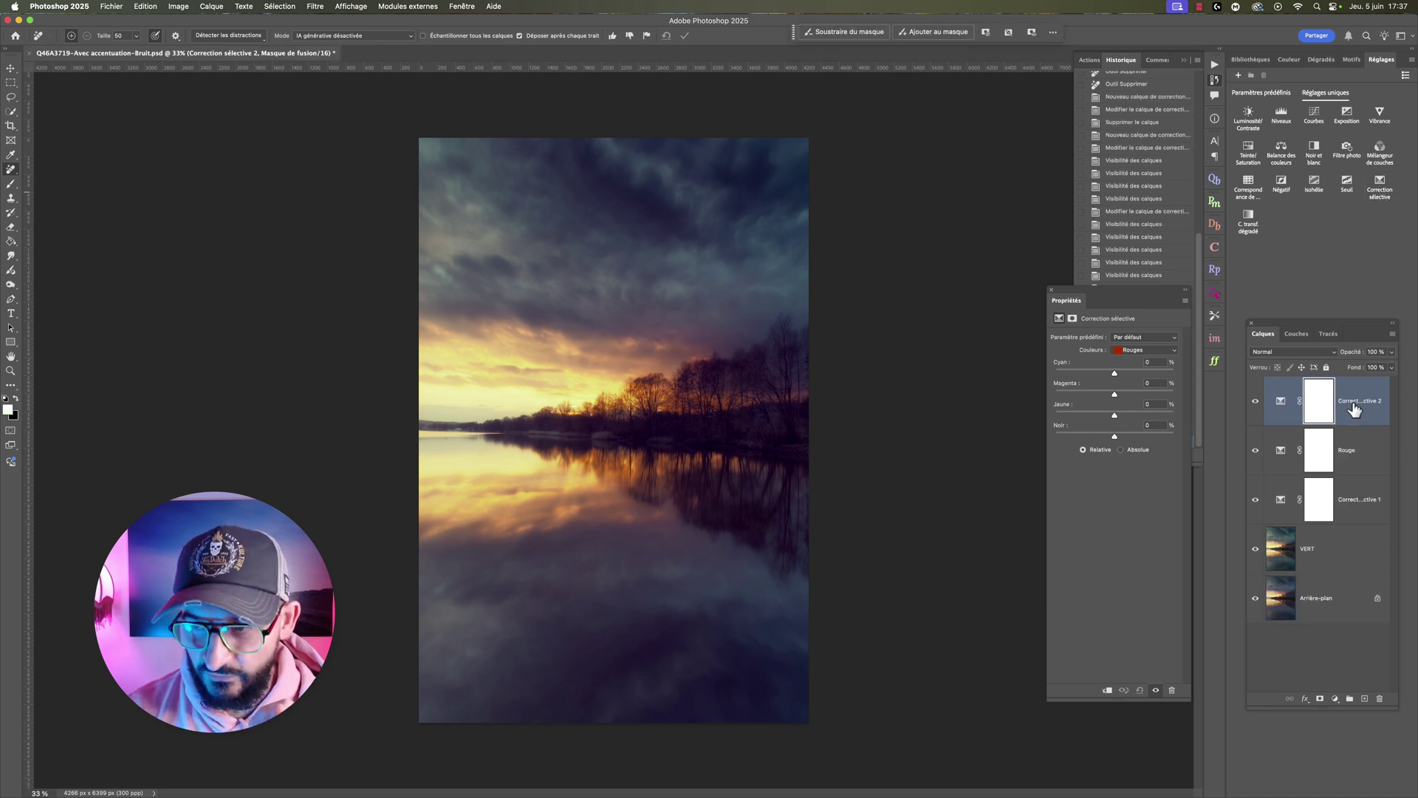
type("Jaune")
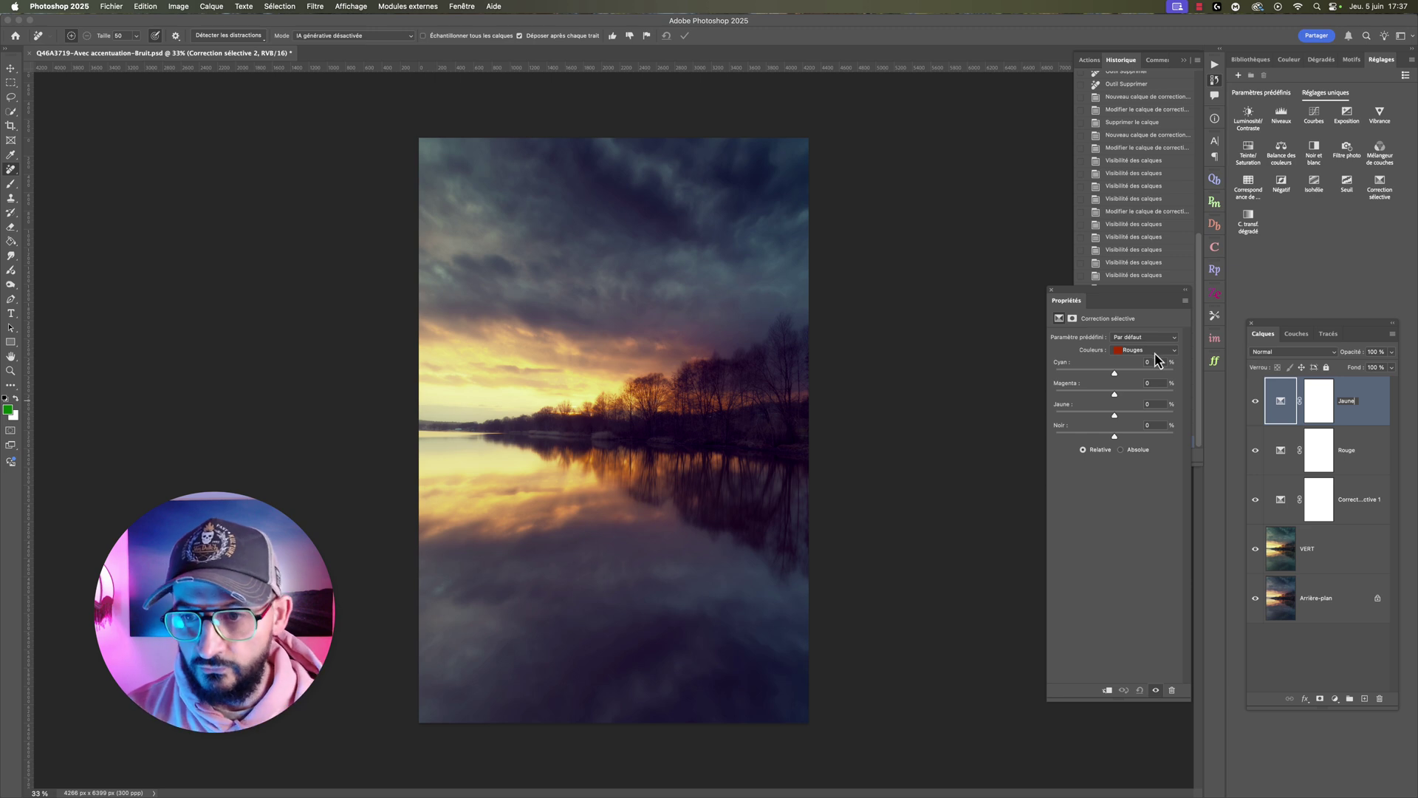
key("Return")
left_click(1145, 350)
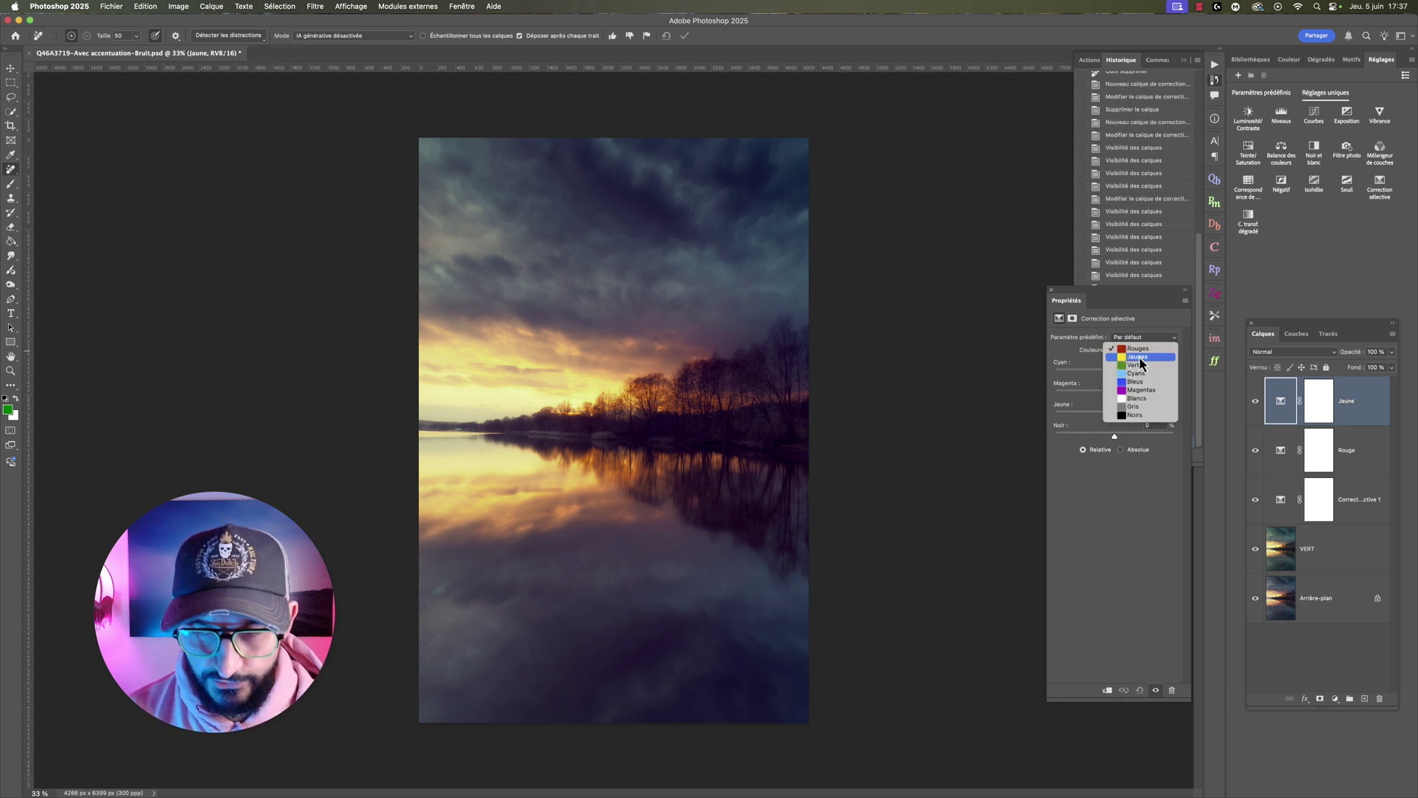
left_click(1141, 358)
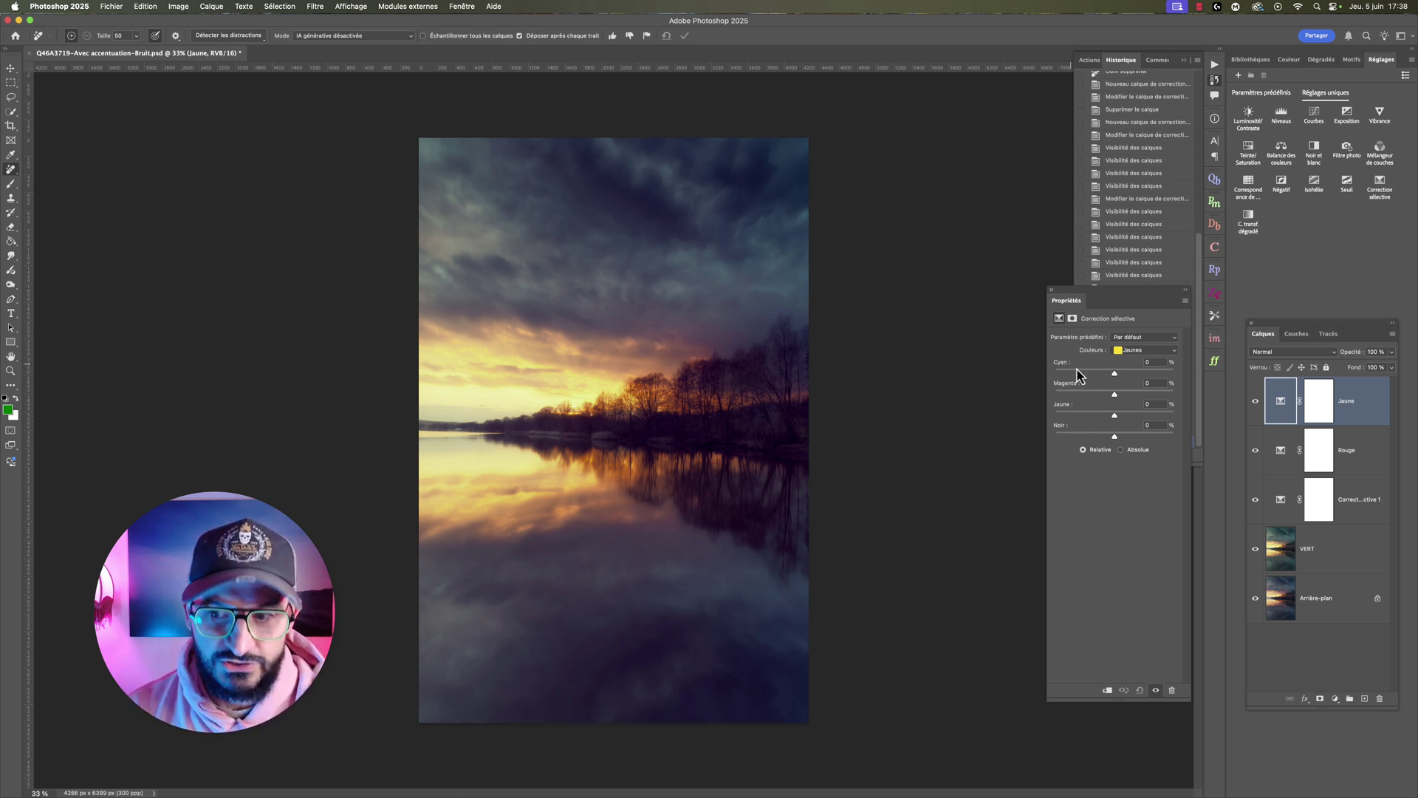
- Set Yellows to Cyan −60, Magenta +13, Yellow +24, toggling the layer to compare
left_click_drag(1115, 374, 1086, 376)
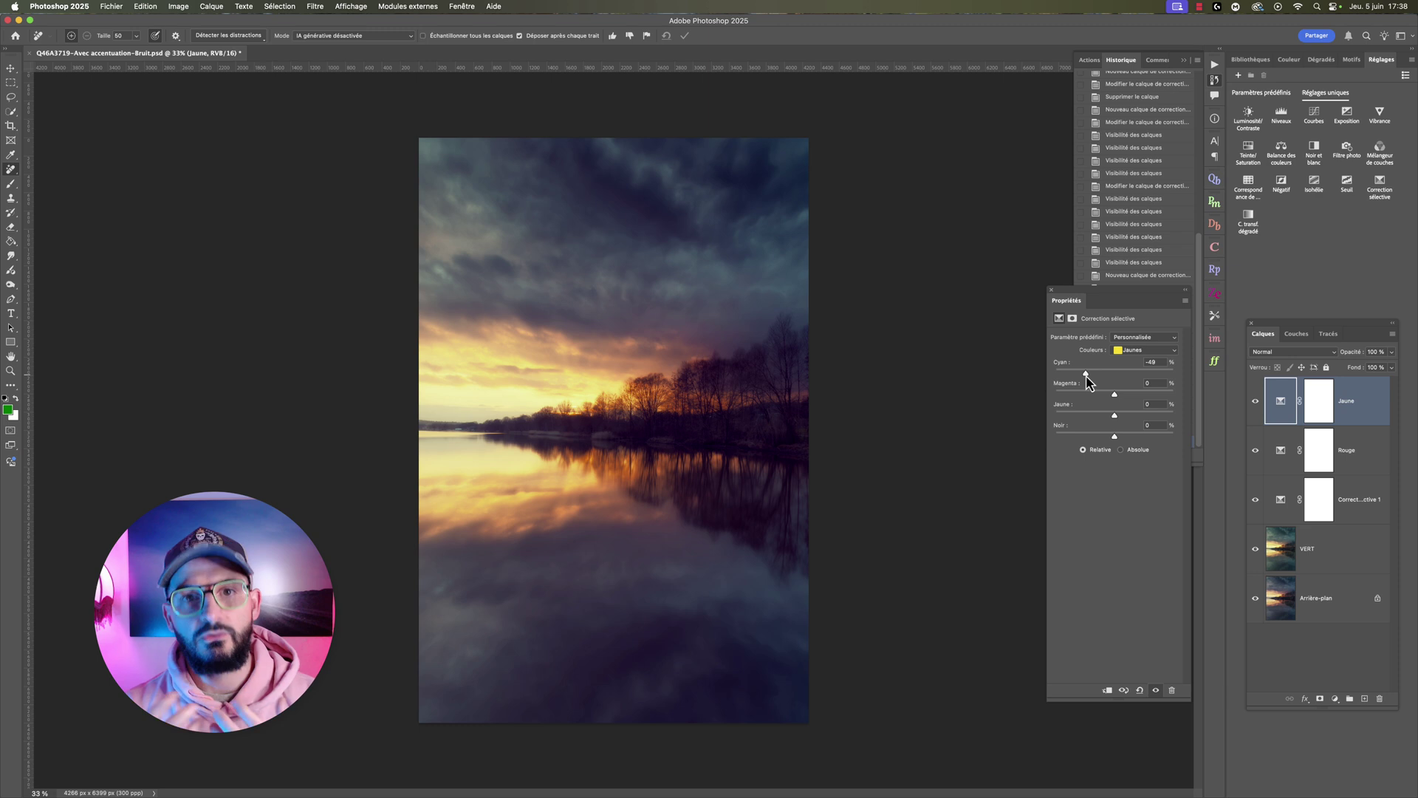
left_click(1255, 402)
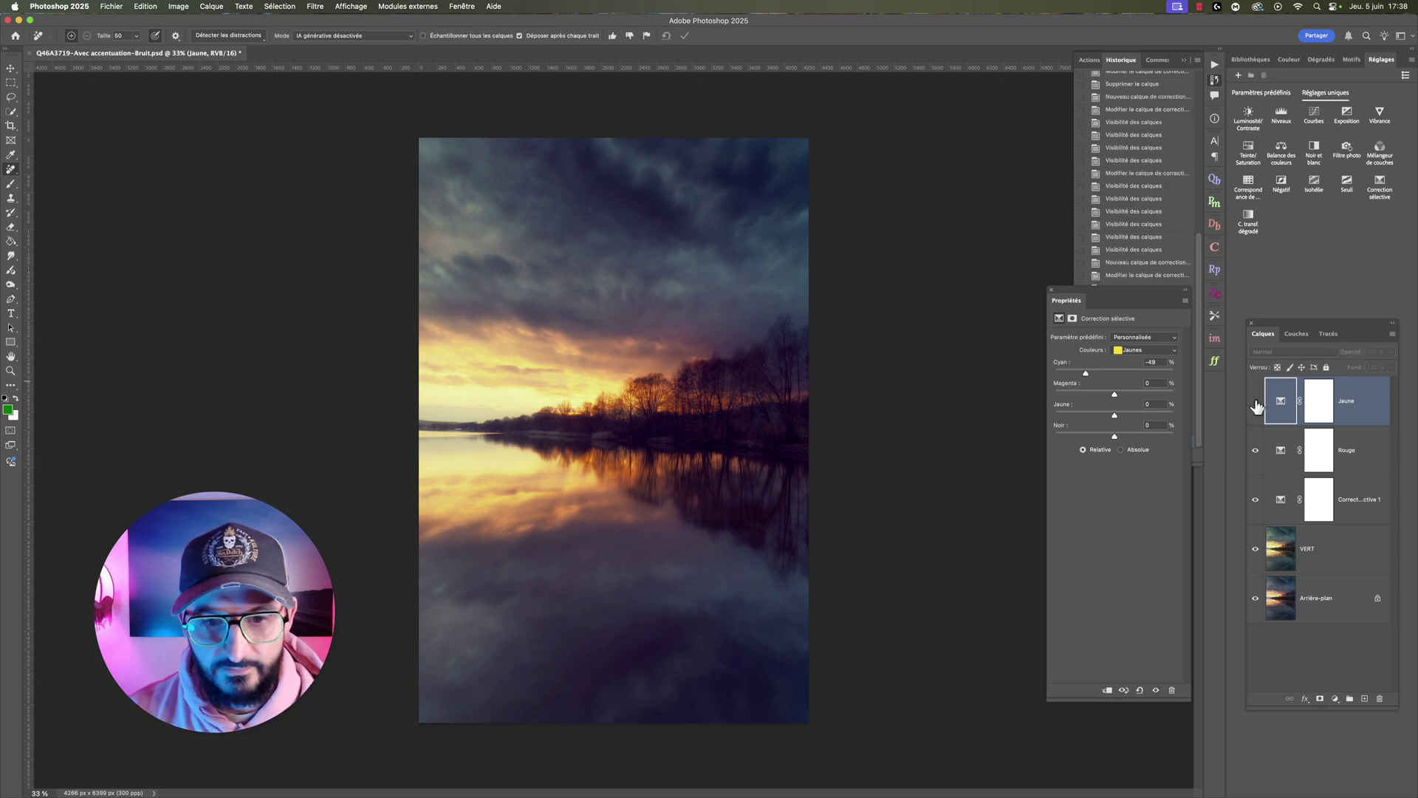
left_click(1256, 405)
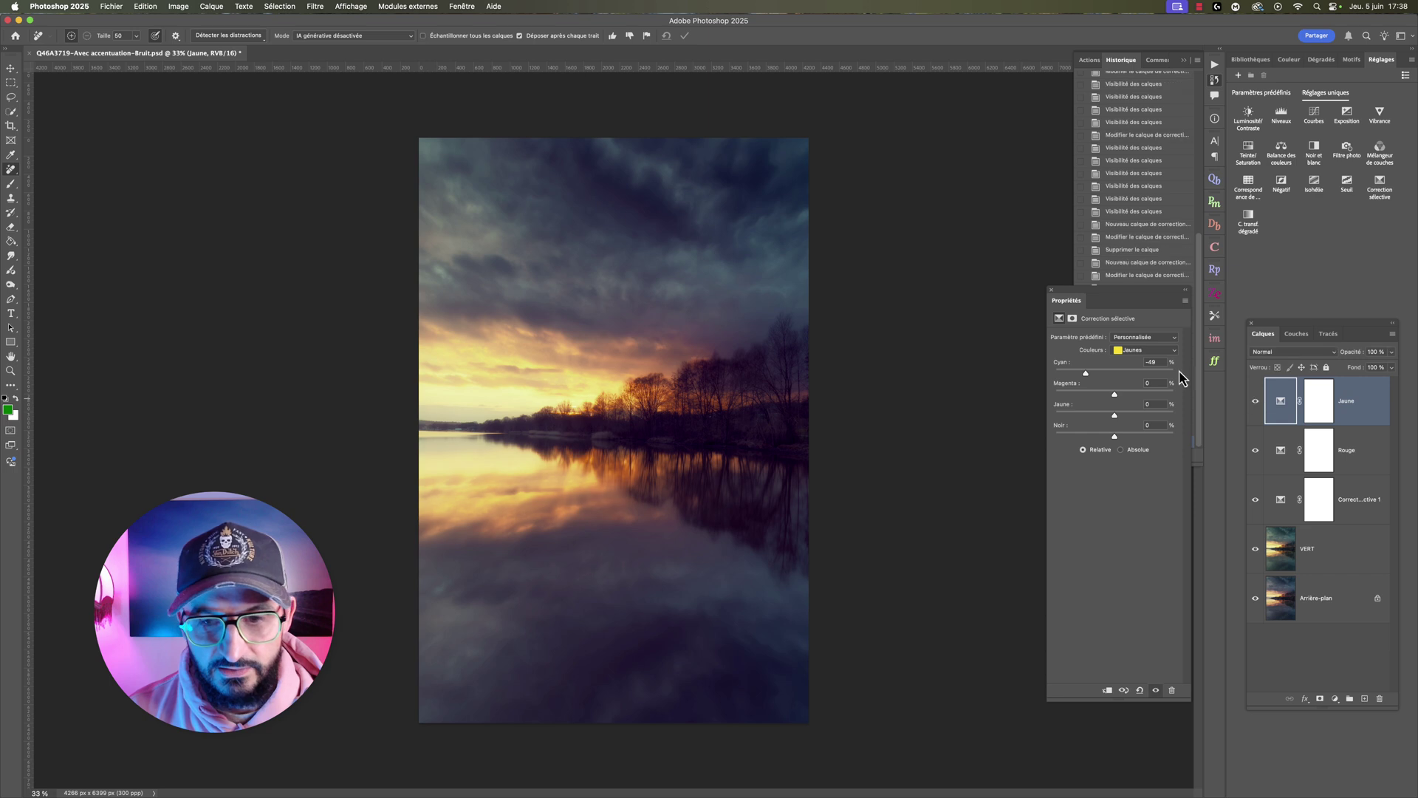
left_click_drag(1081, 374, 1079, 376)
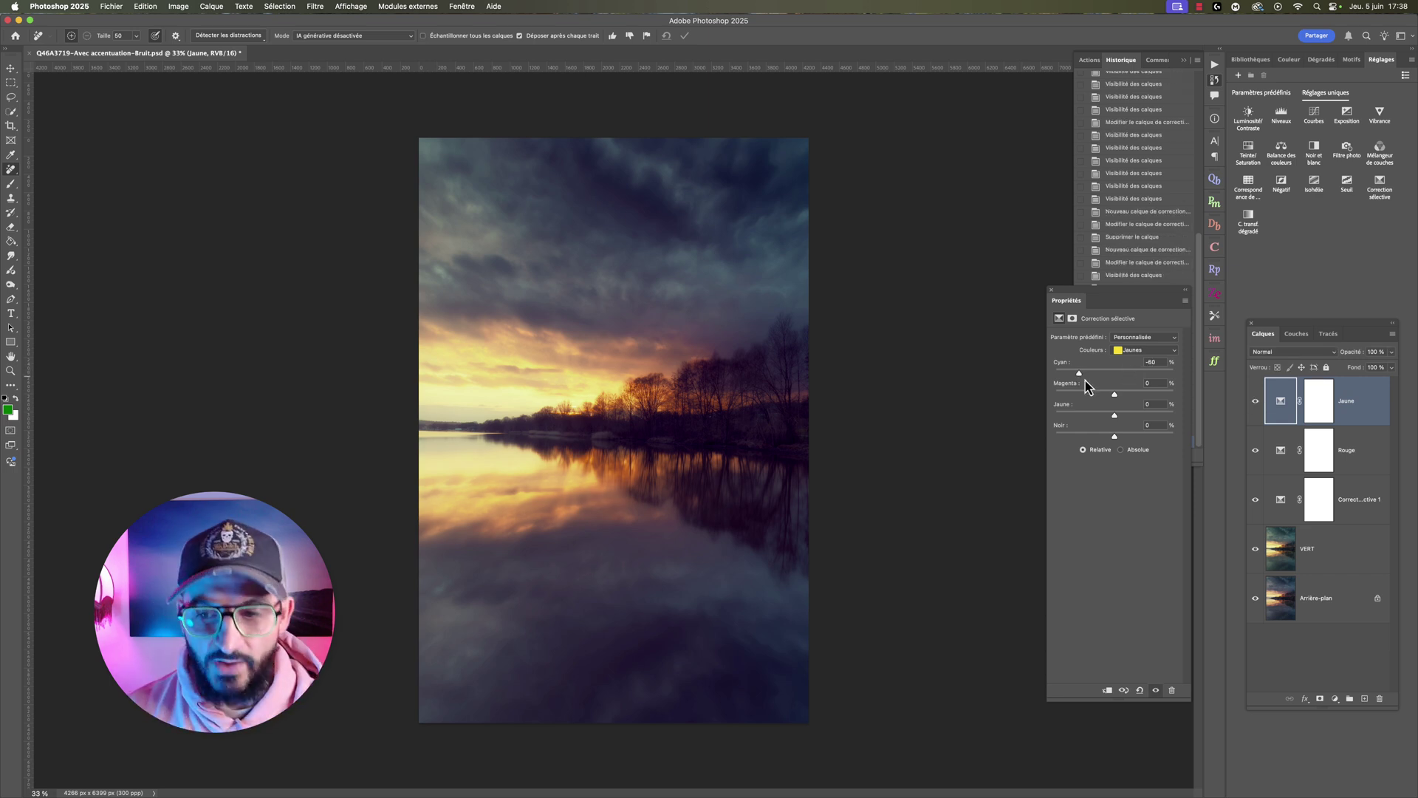
left_click_drag(1115, 416, 1146, 416)
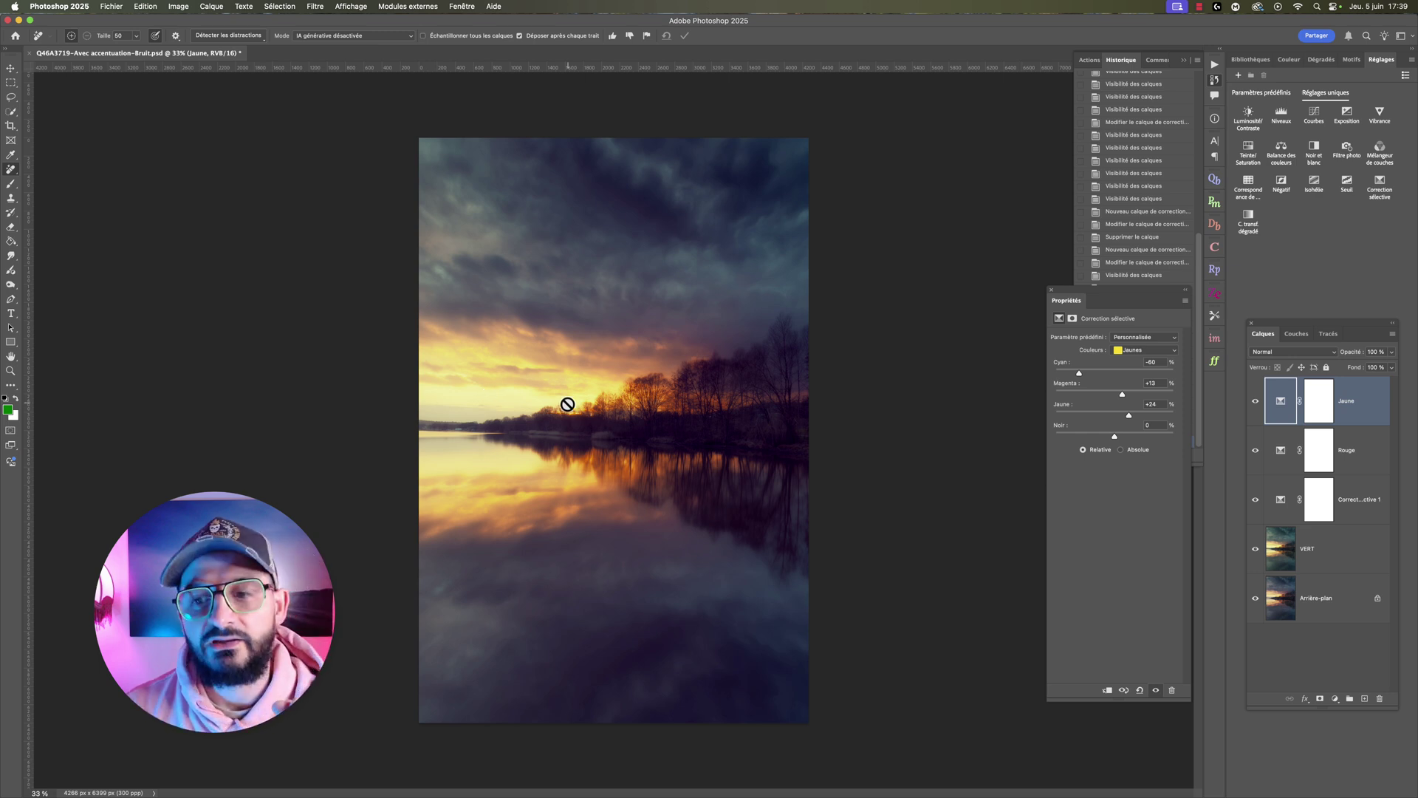
- Add a Selective Color layer named Blanc targeting the Blancs (Whites) range
left_click(1381, 188)
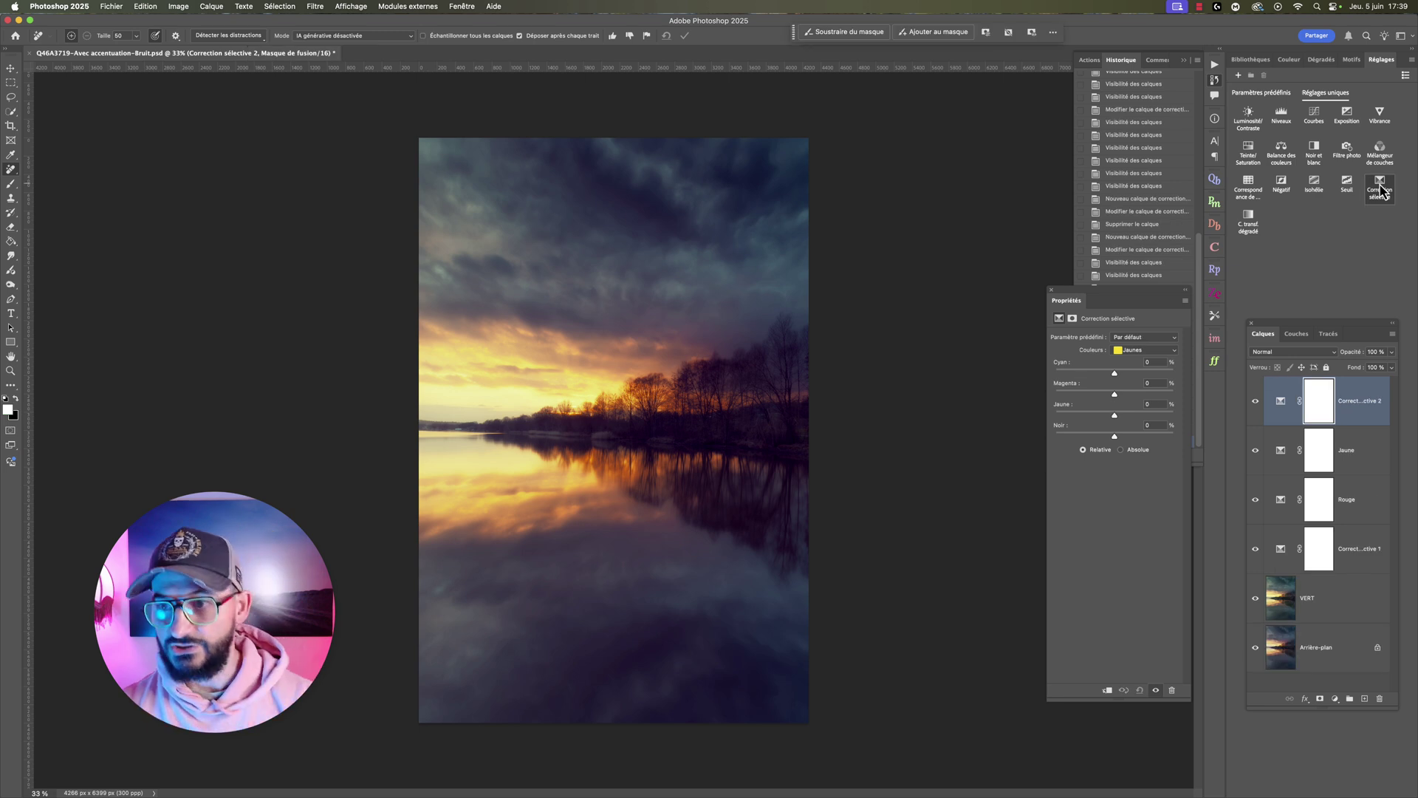
double_click(1355, 401)
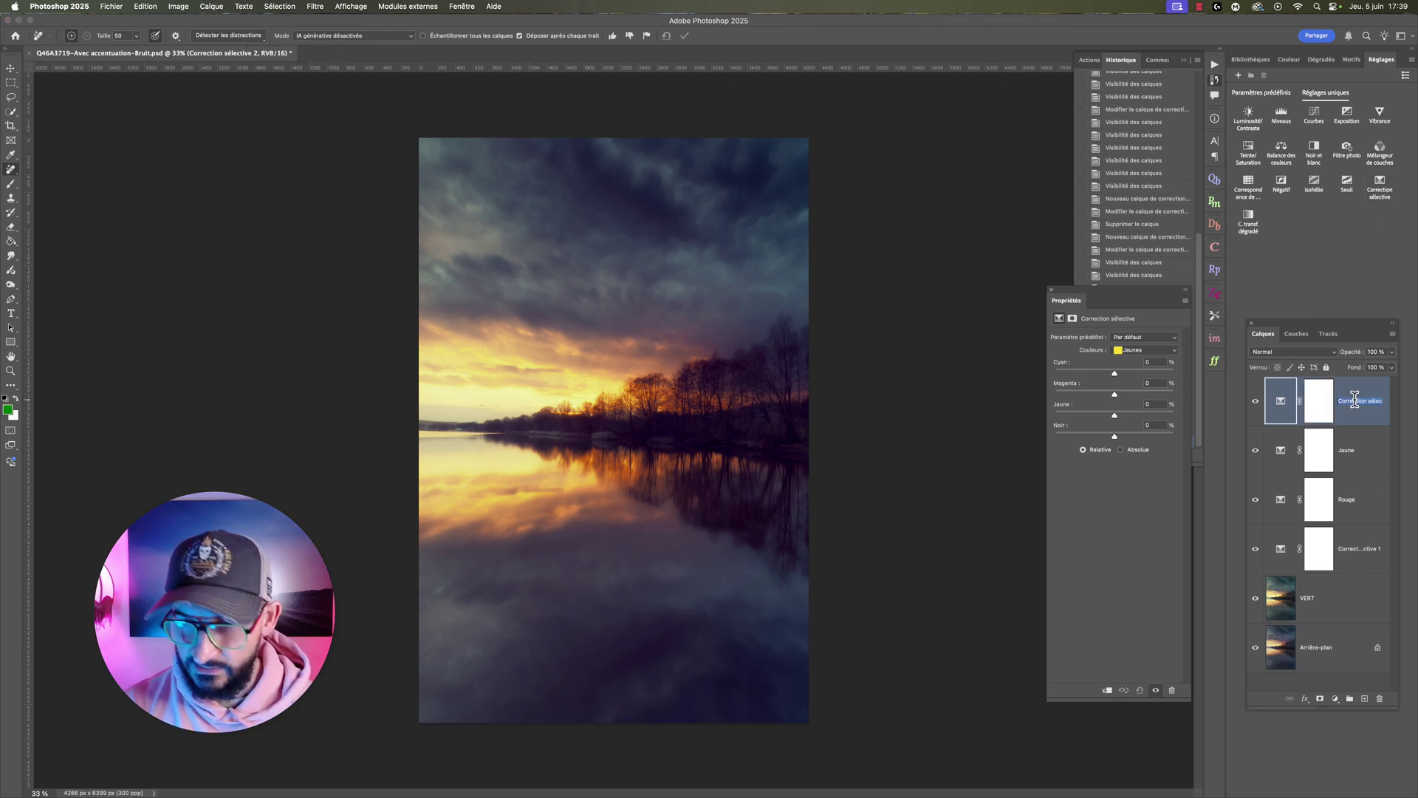
type("Blanc")
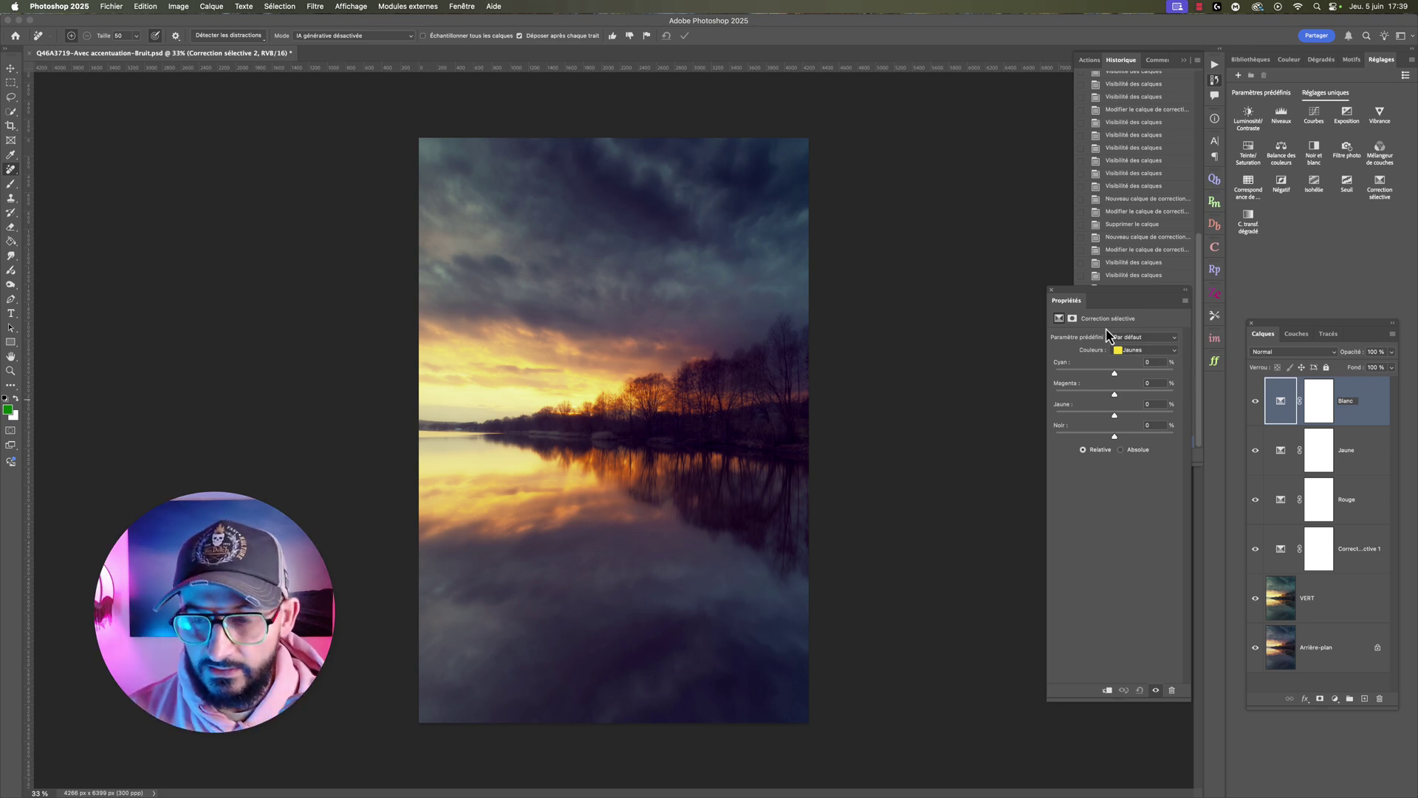
key("Return")
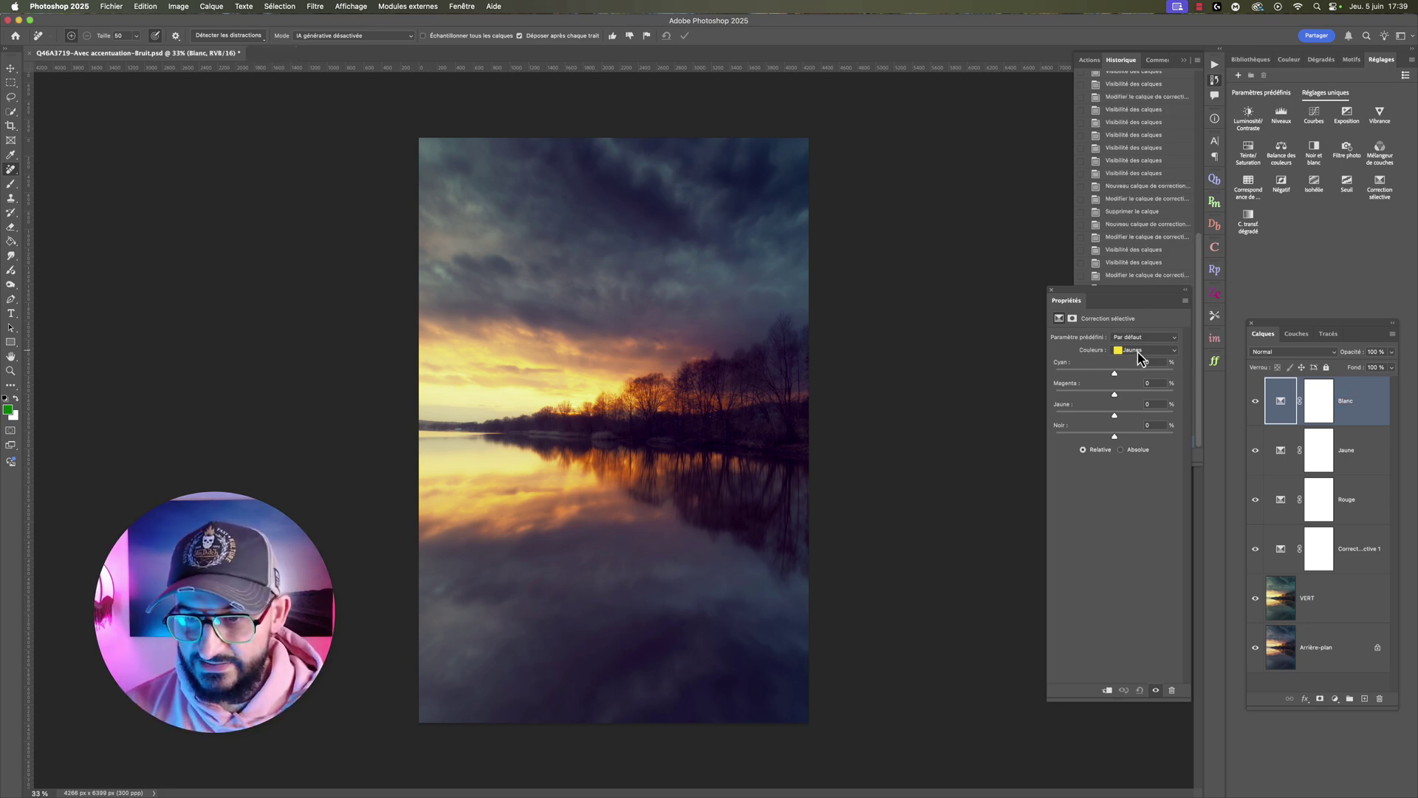
left_click(1139, 352)
left_click(1136, 392)
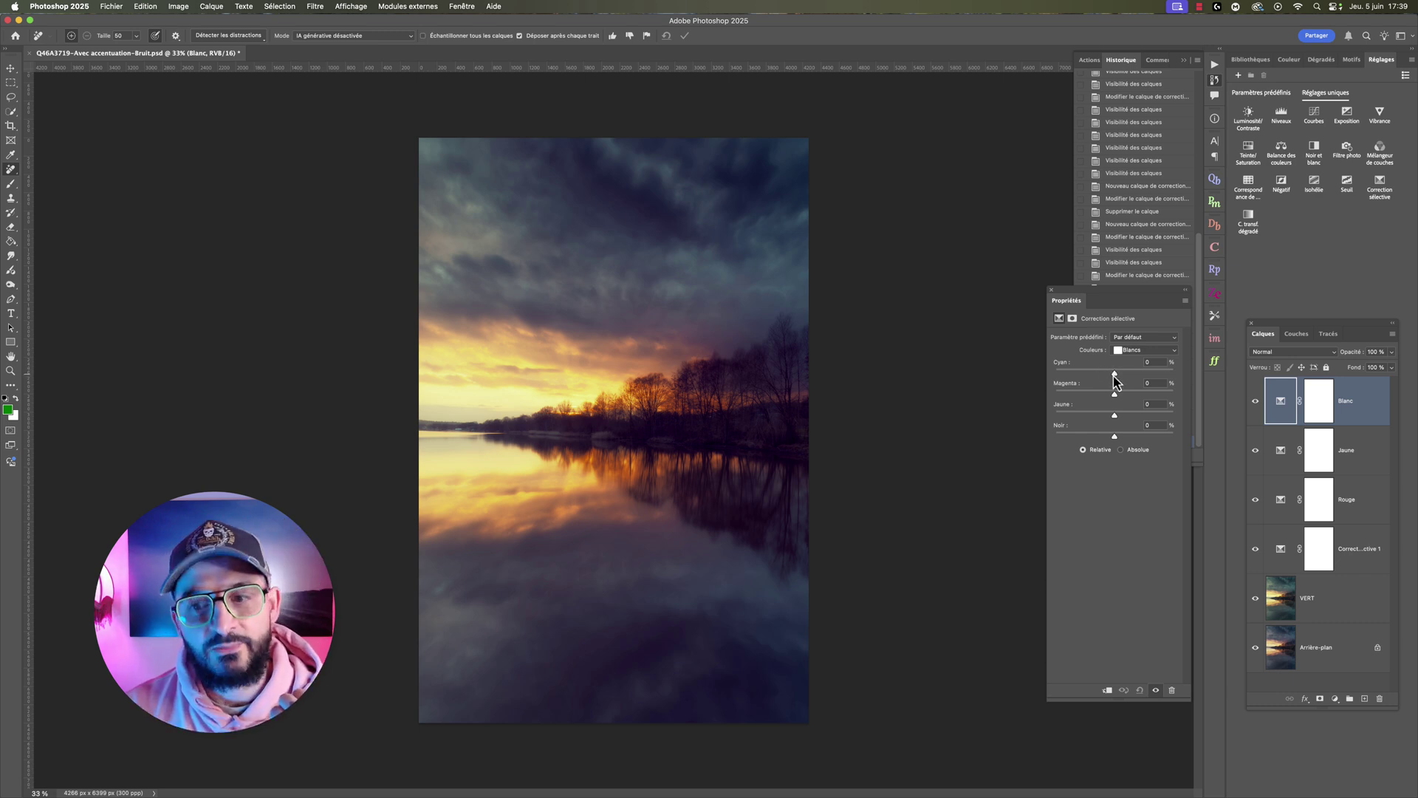
- Set Whites to Cyan −56, Magenta +17, Yellow +34 and Black +24
left_click_drag(1115, 373, 1111, 373)
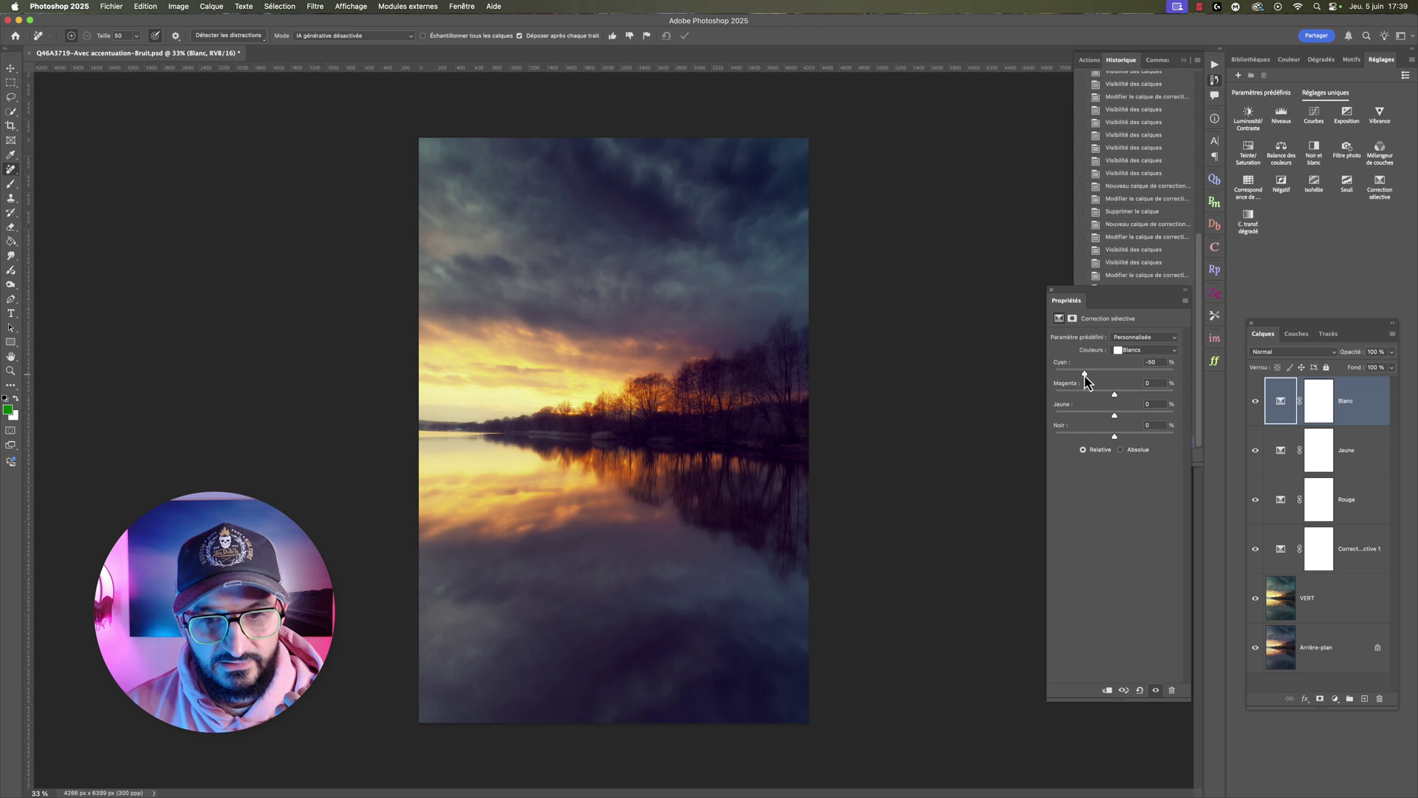
left_click_drag(1084, 381, 1082, 380)
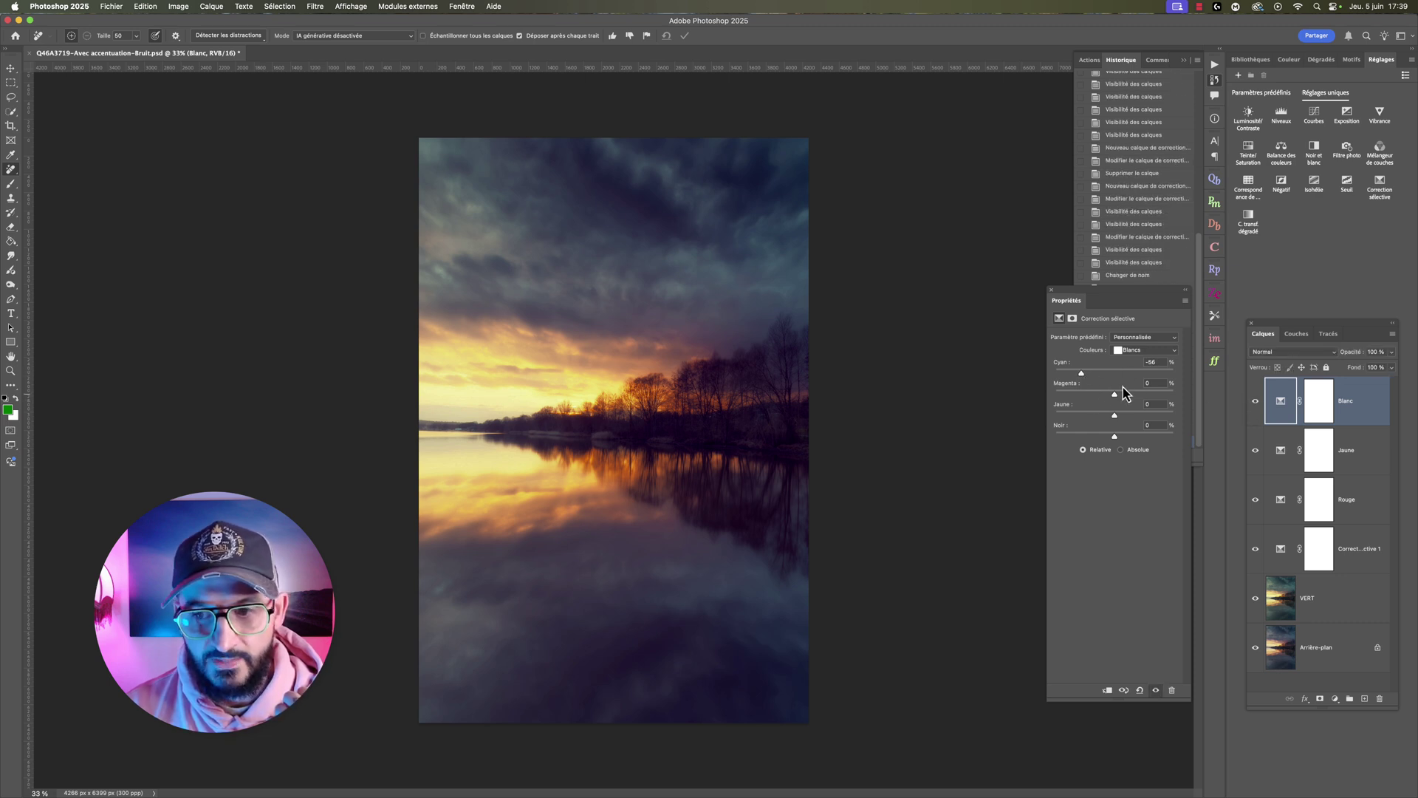
left_click_drag(1115, 416, 1129, 416)
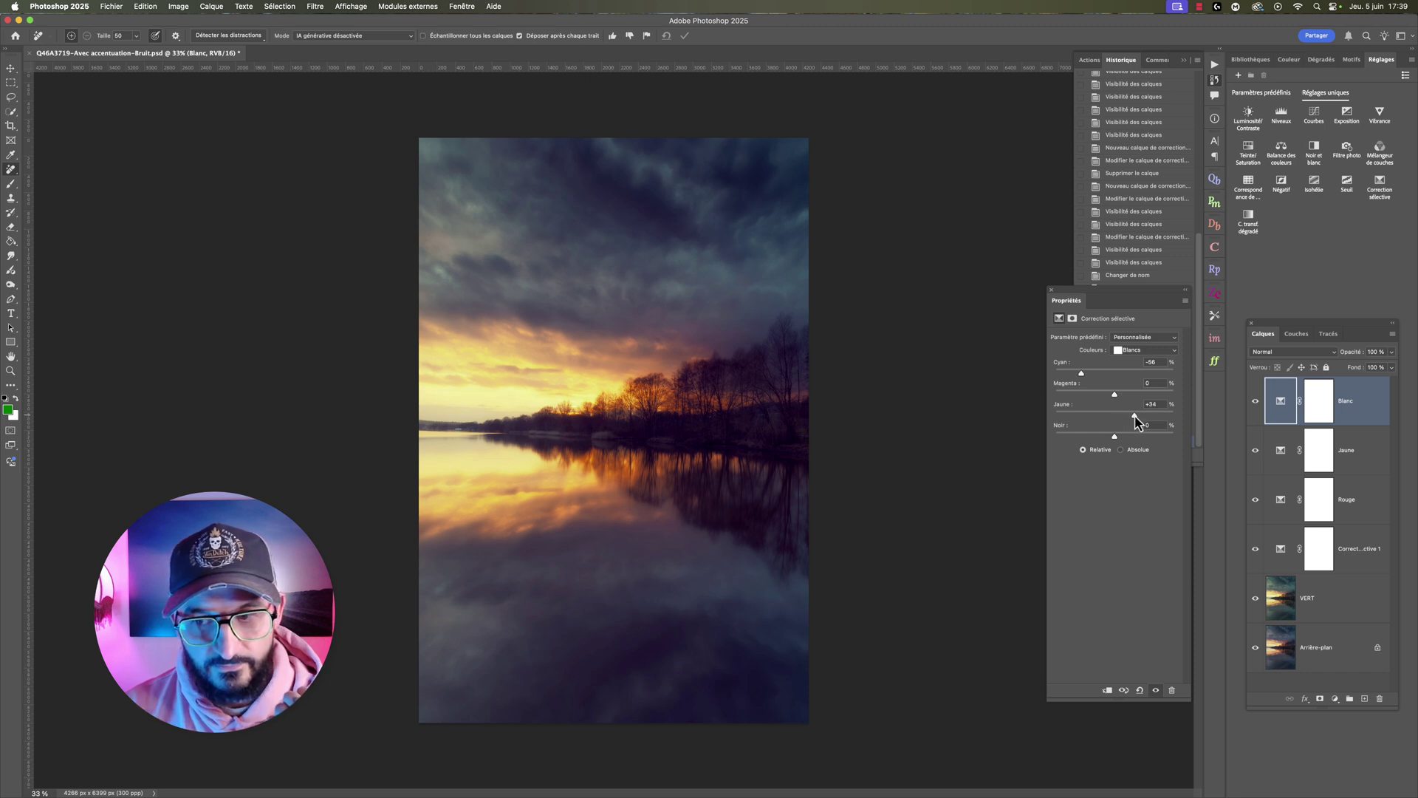
left_click_drag(1115, 397, 1121, 398)
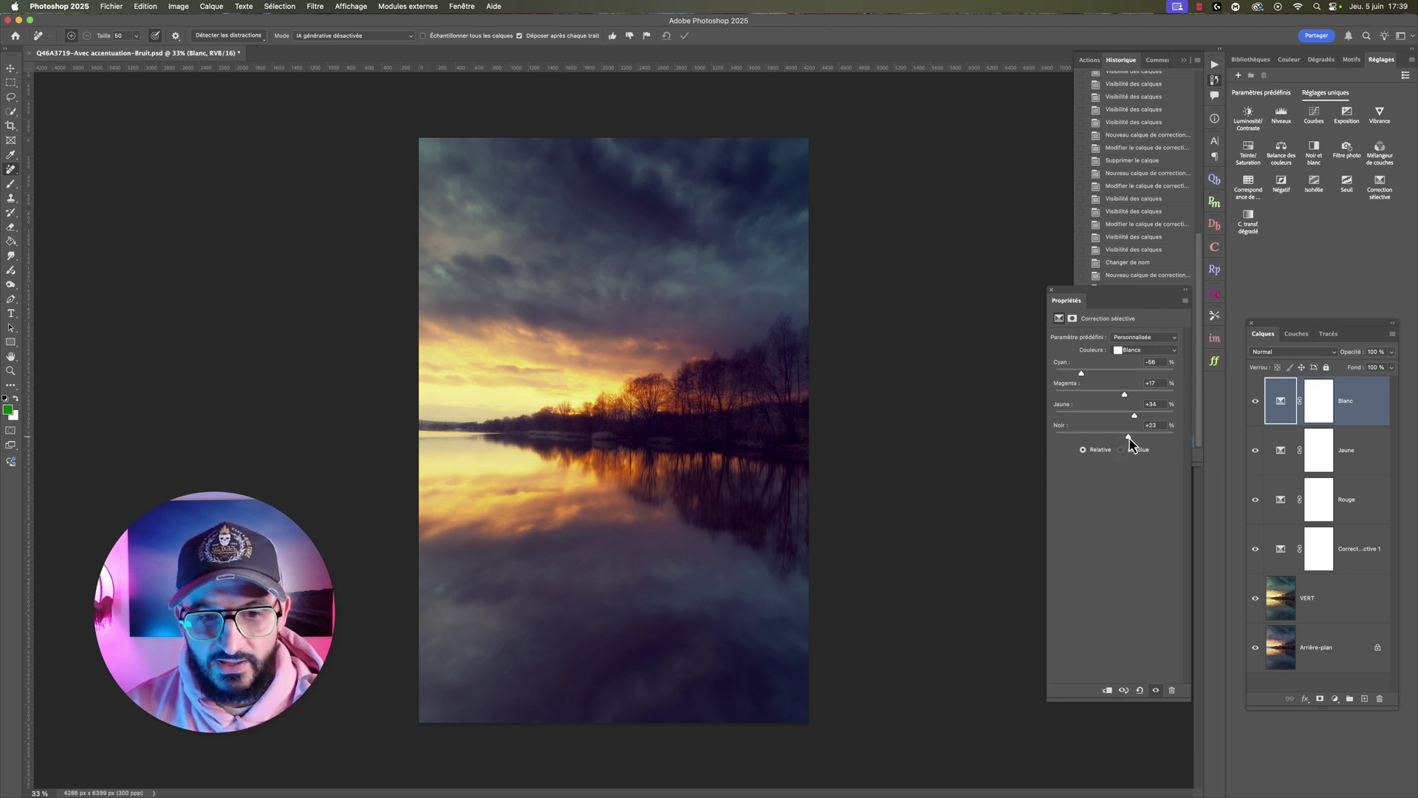
key("Return")
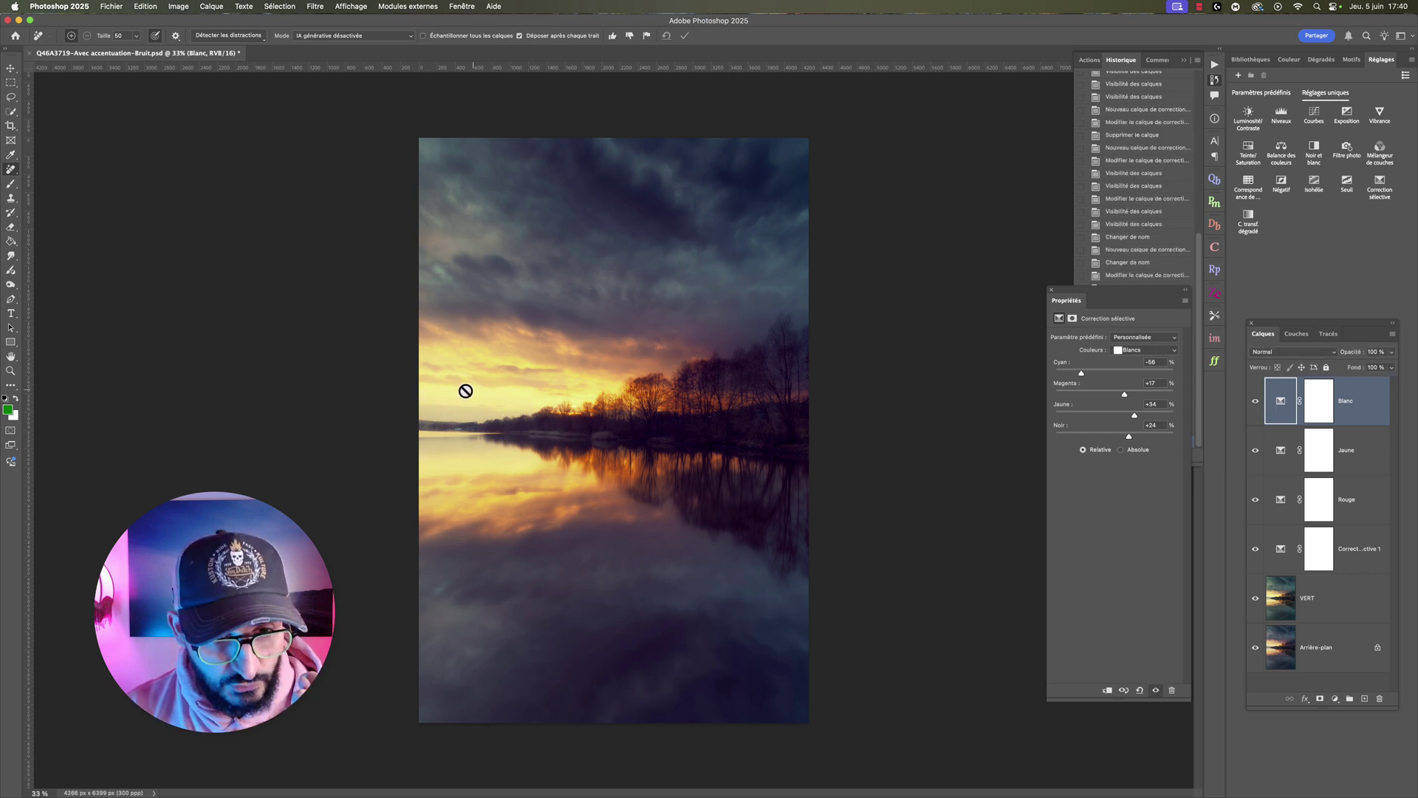
left_click(1255, 401)
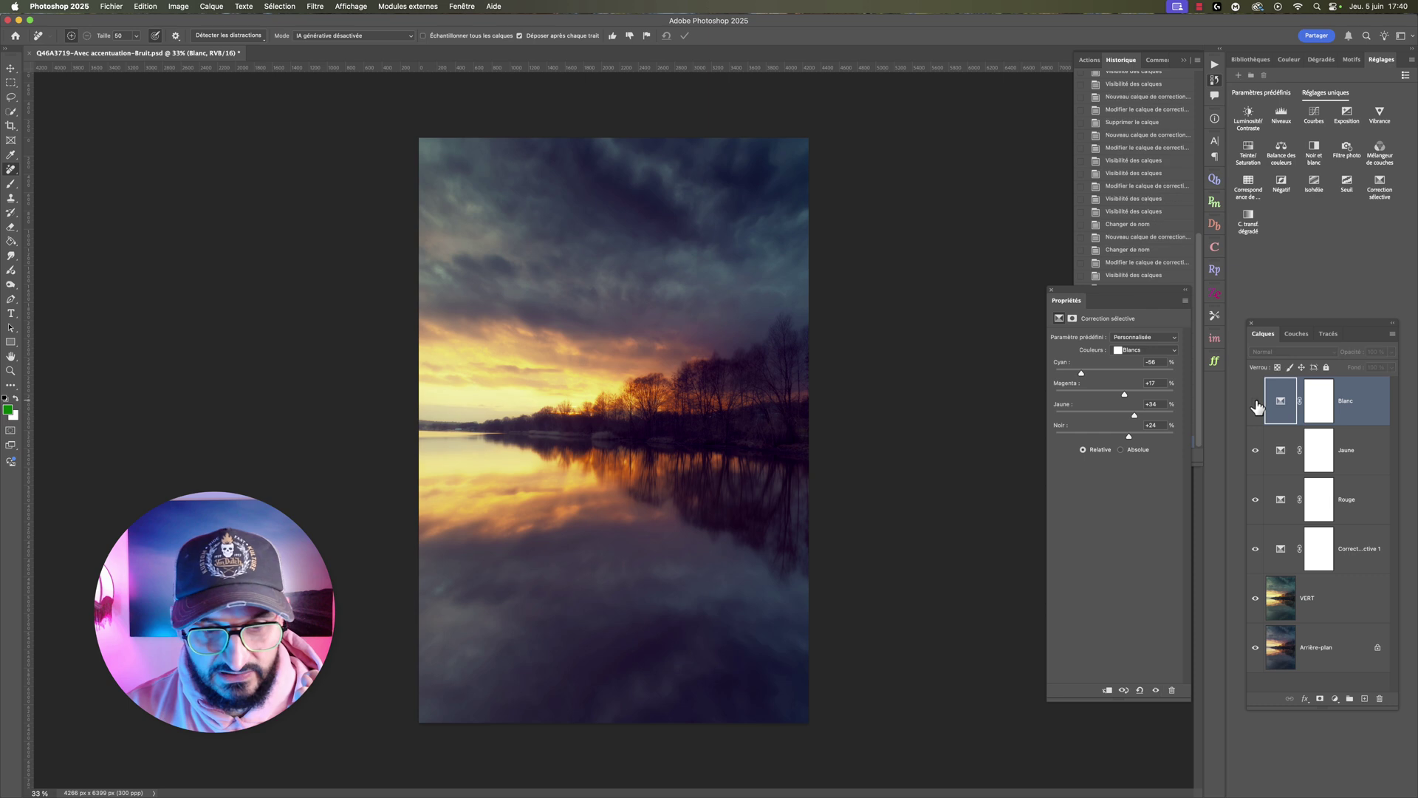
left_click(1256, 403)
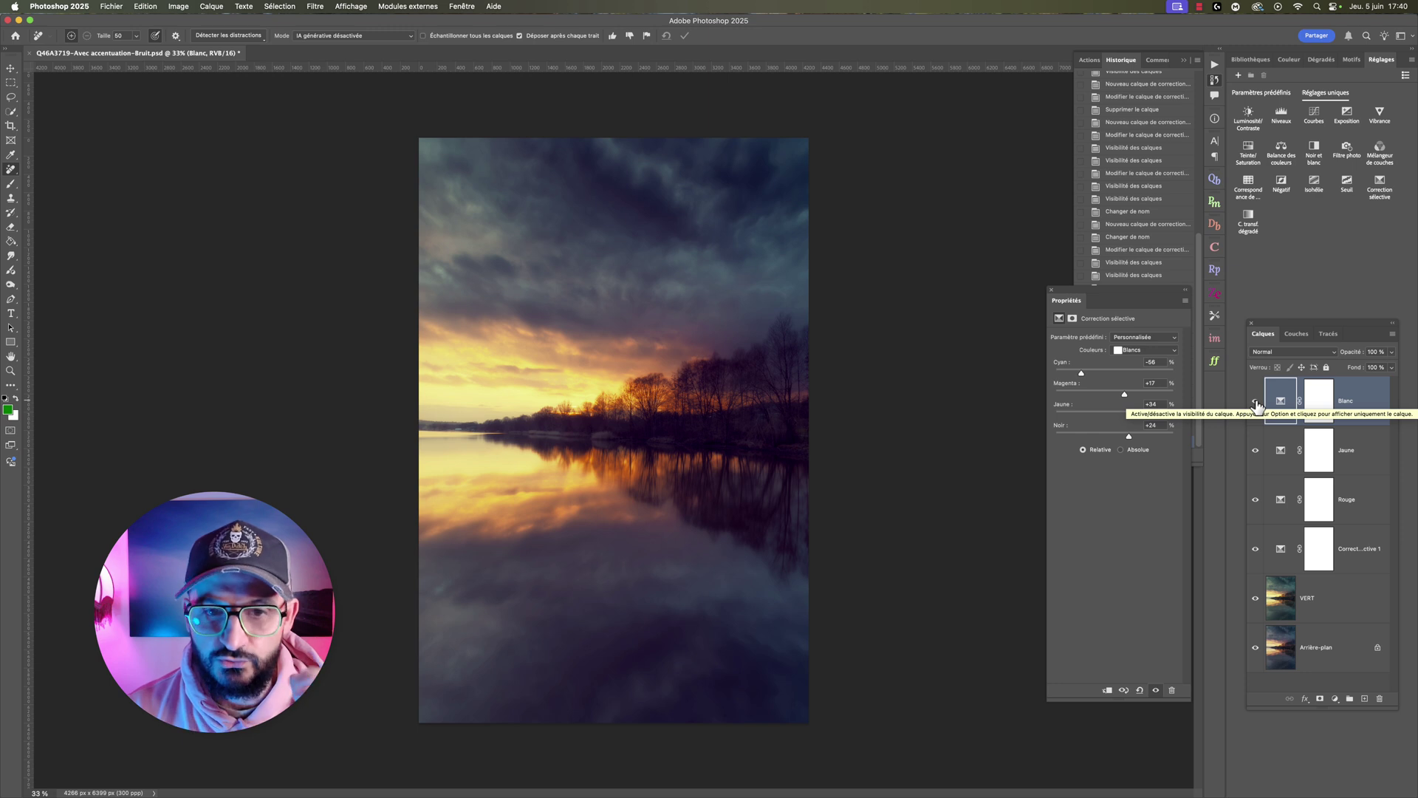
left_click(1256, 402)
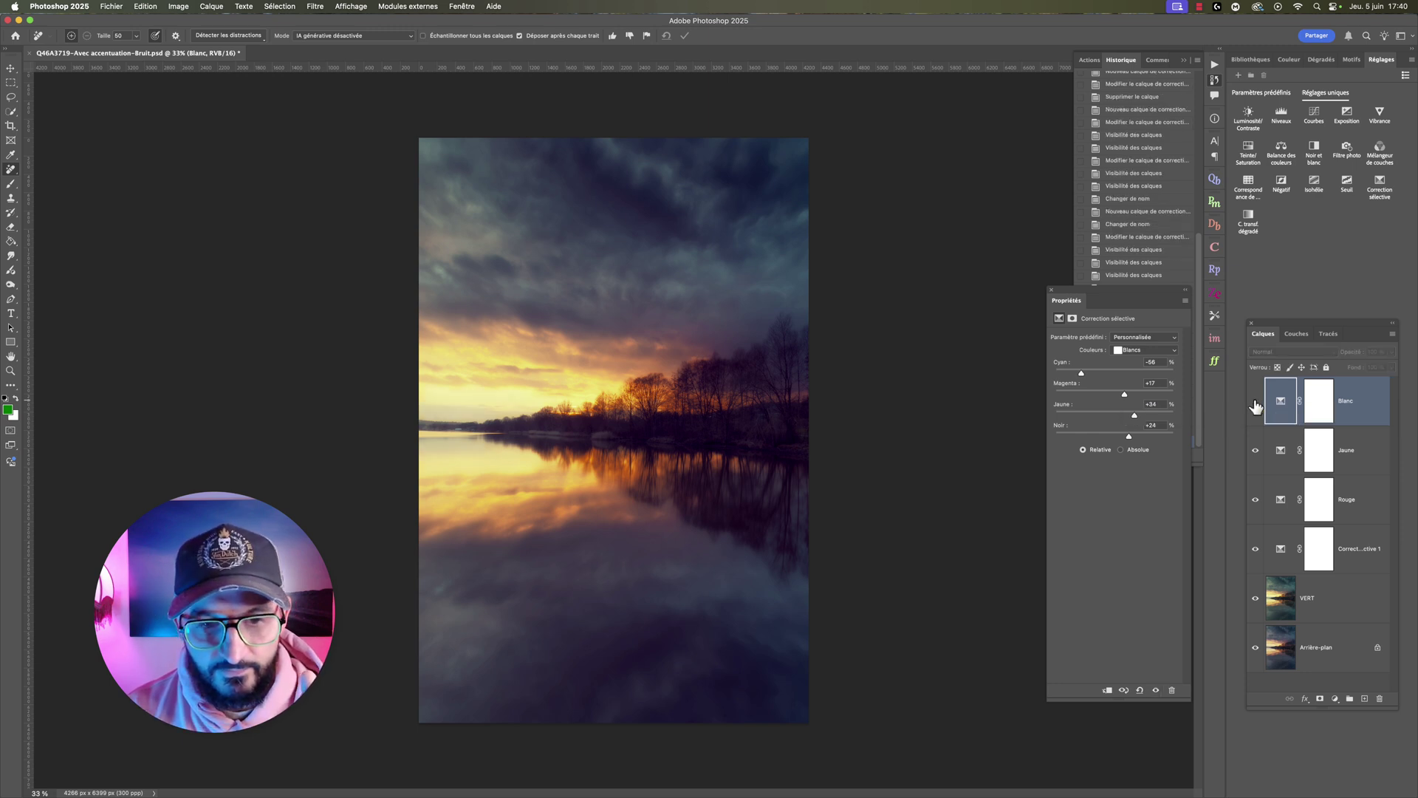
left_click(1256, 404)
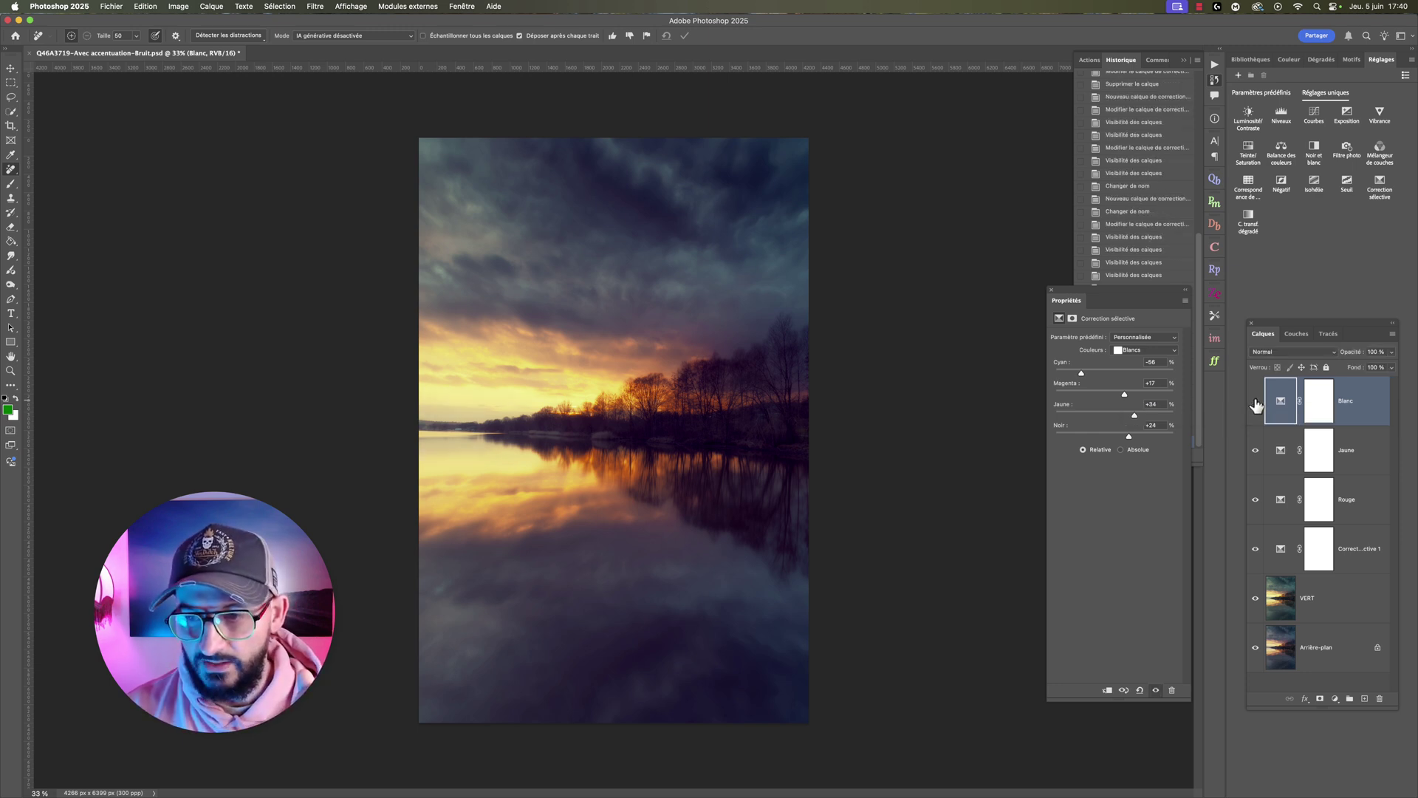
left_click_drag(1256, 405, 1259, 507)
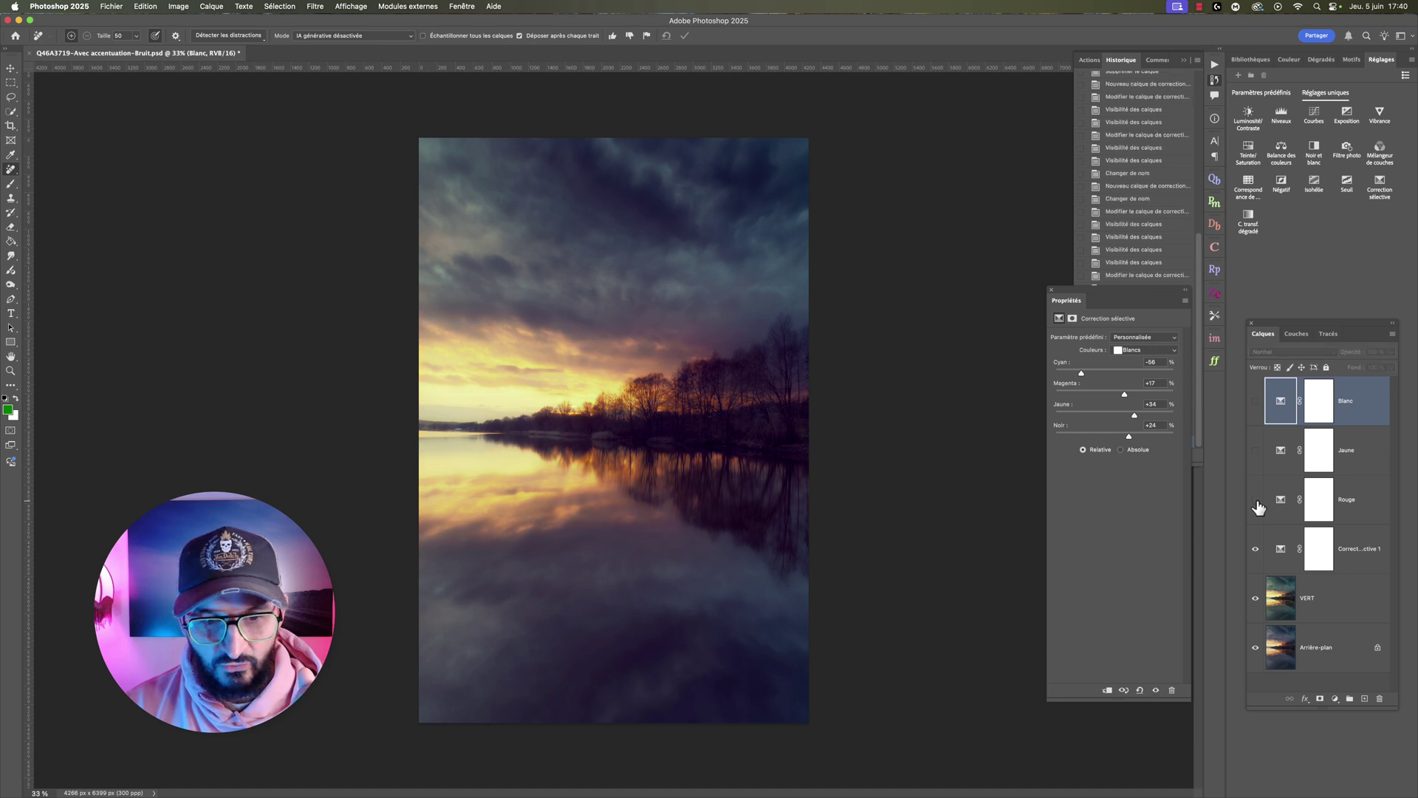
mouse_move(1258, 500)
left_mouse_down()
mouse_move(1256, 405)
mouse_move(1256, 512)
mouse_move(1257, 401)
left_mouse_up()
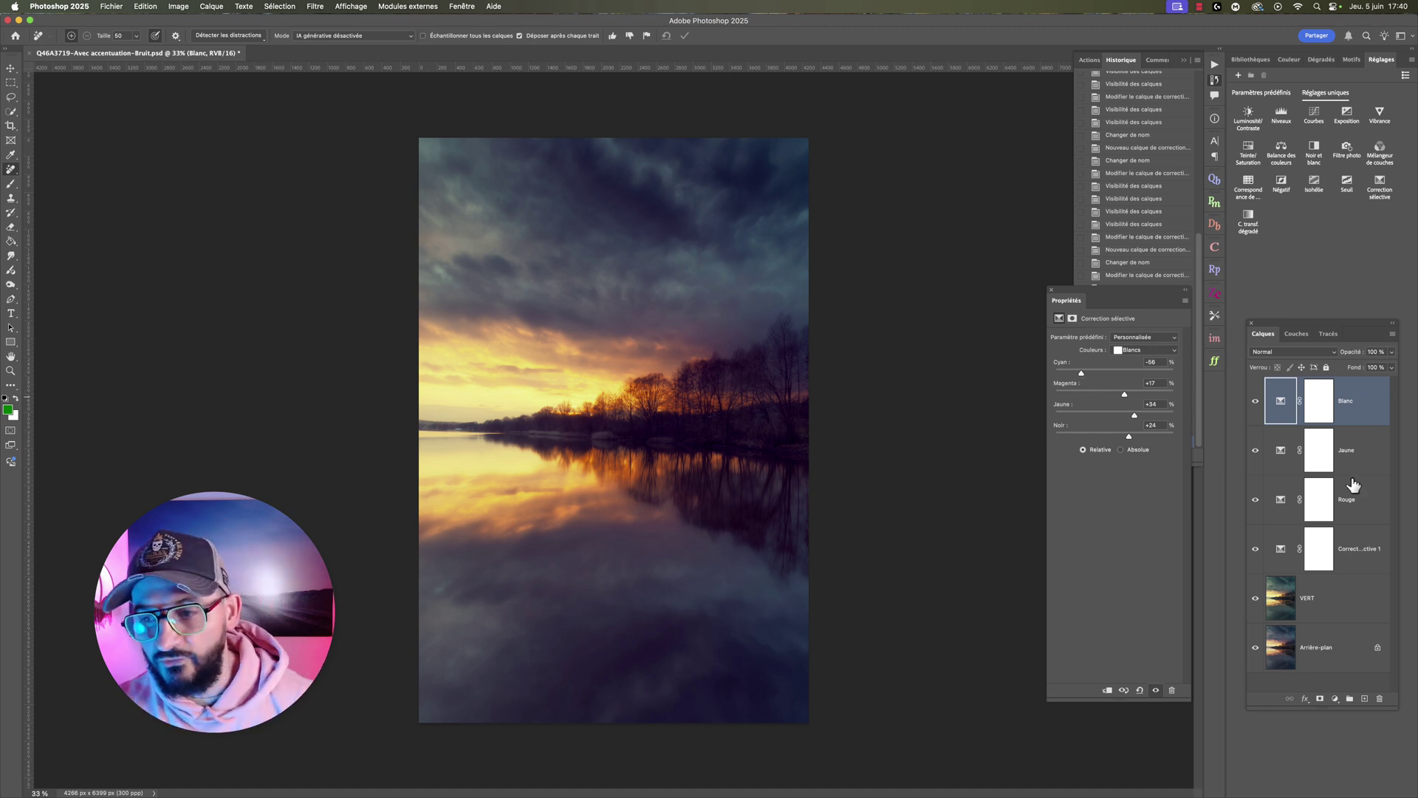
- Group Blanc, Jaune and Rouge into Groupe 1 and lower its opacity to 61%
left_click(1373, 509, "shift")
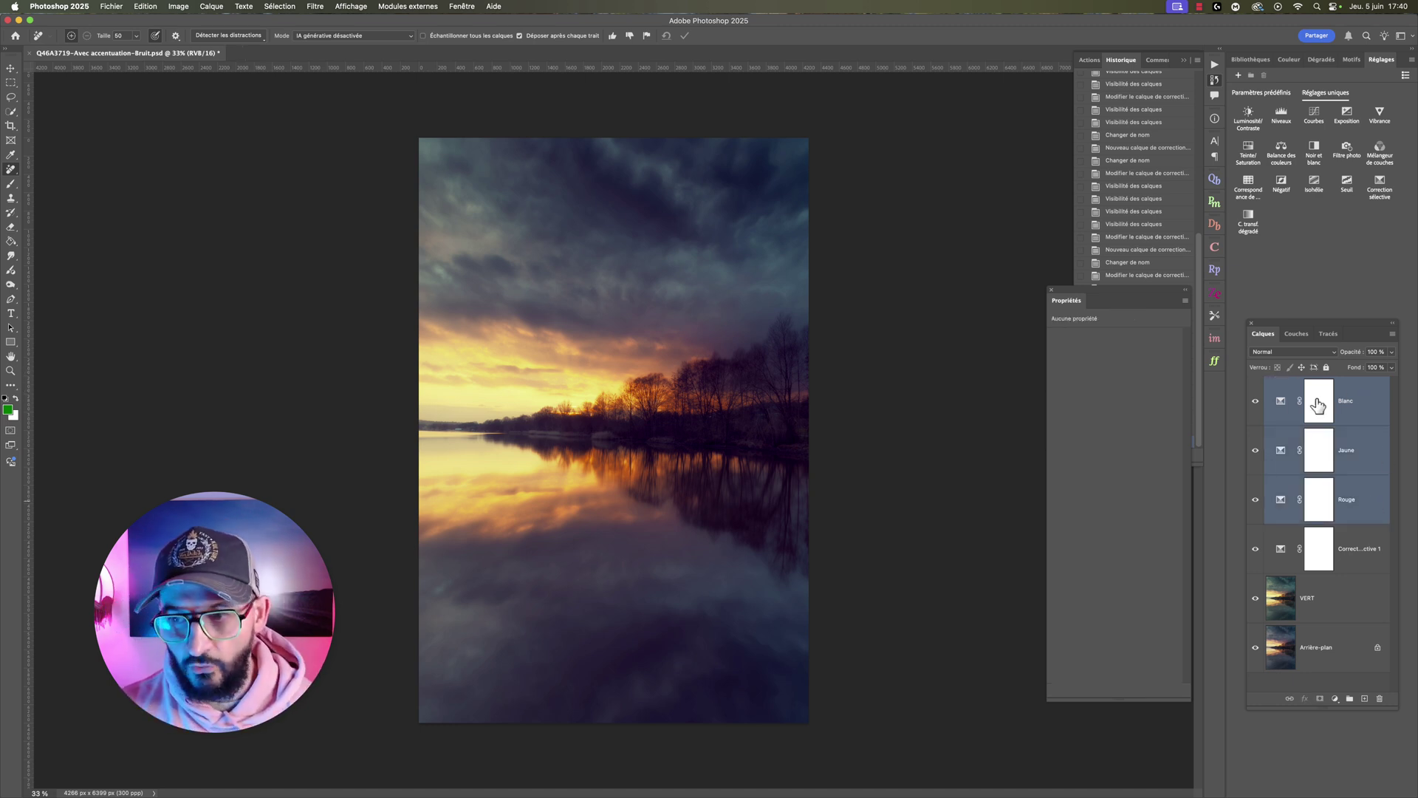
left_click(1350, 699)
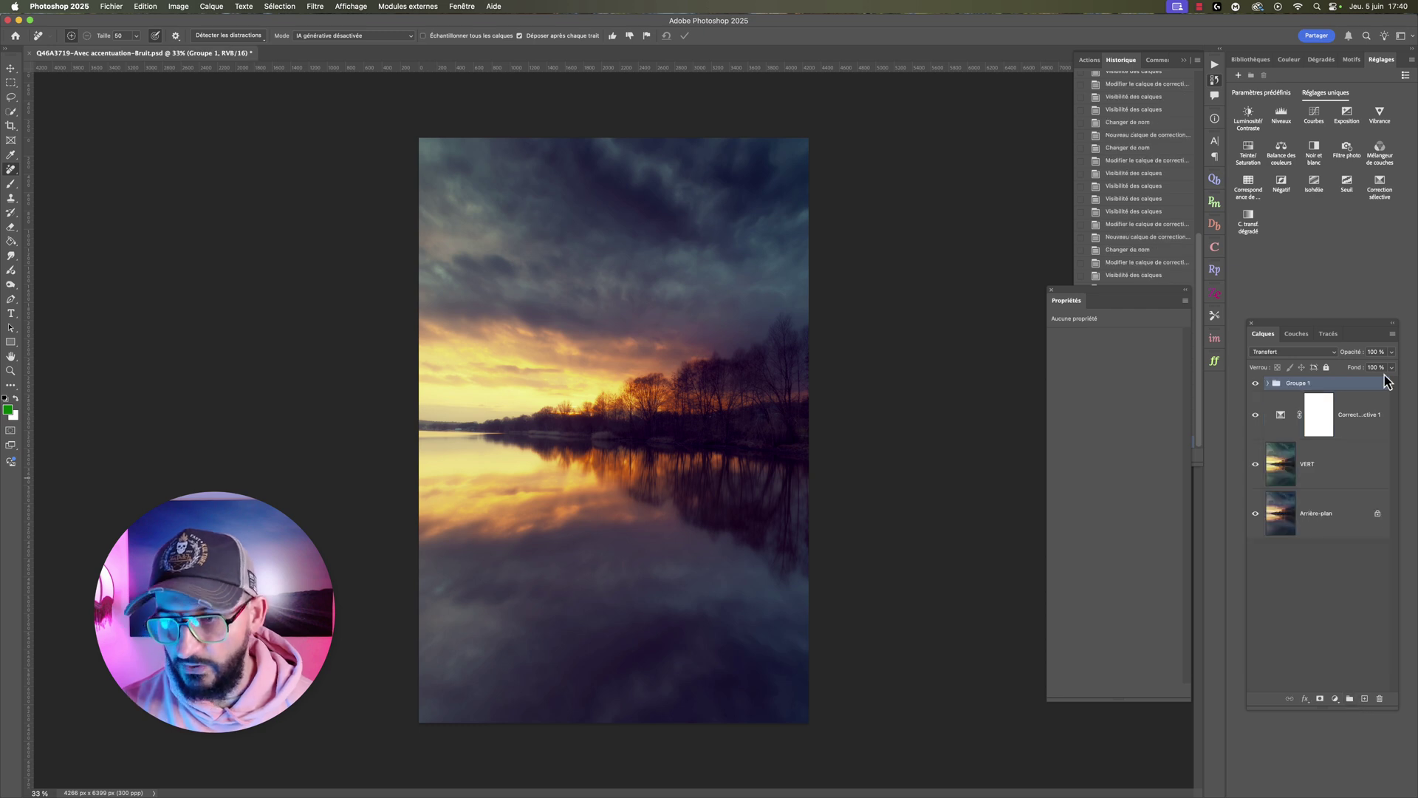
mouse_move(1393, 353)
left_mouse_down()
mouse_move(1371, 367)
mouse_move(1395, 373)
left_mouse_up()
- Expand Groupe 1 and select the Blanc mask and the Jaune layer
left_click(1267, 383)
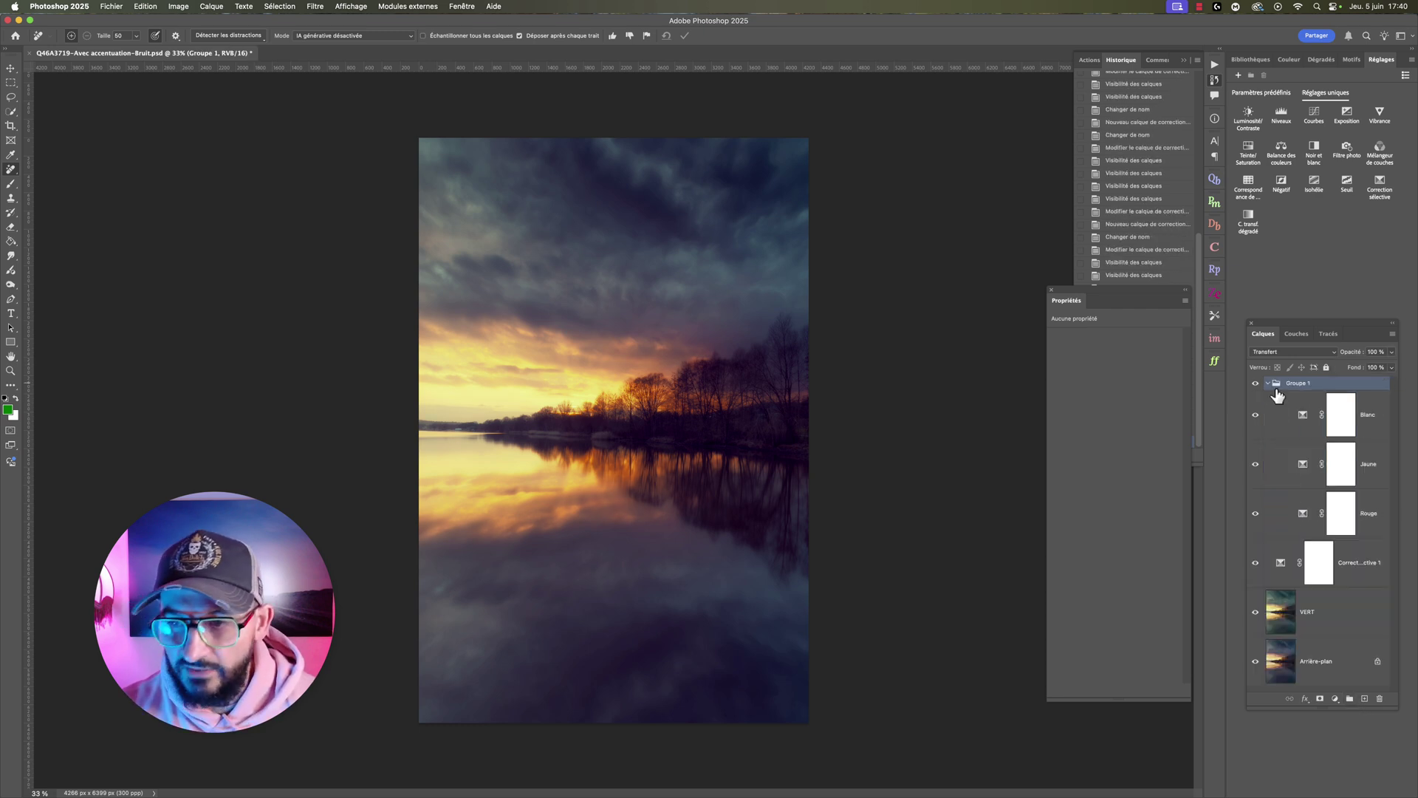
left_click(1363, 422)
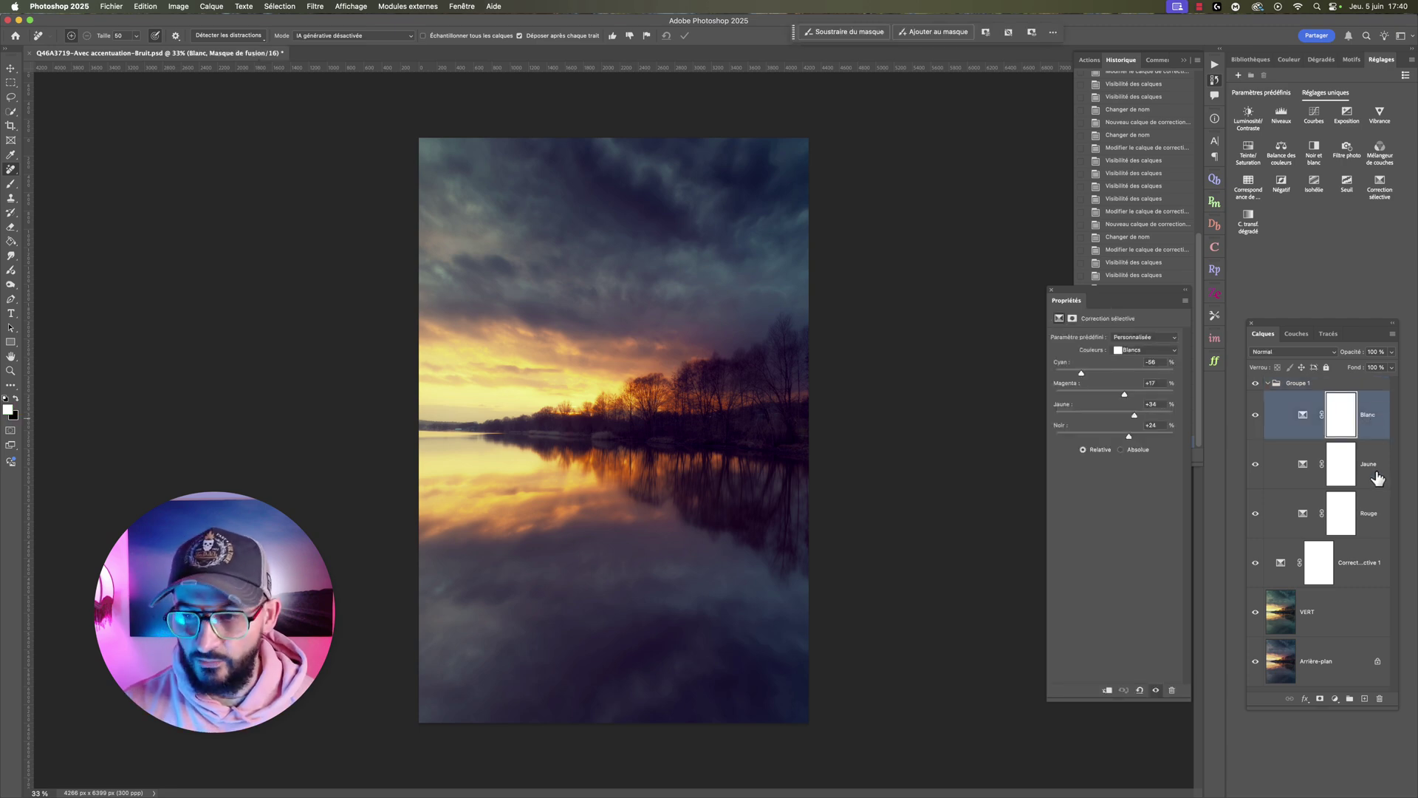
left_click(1377, 477)
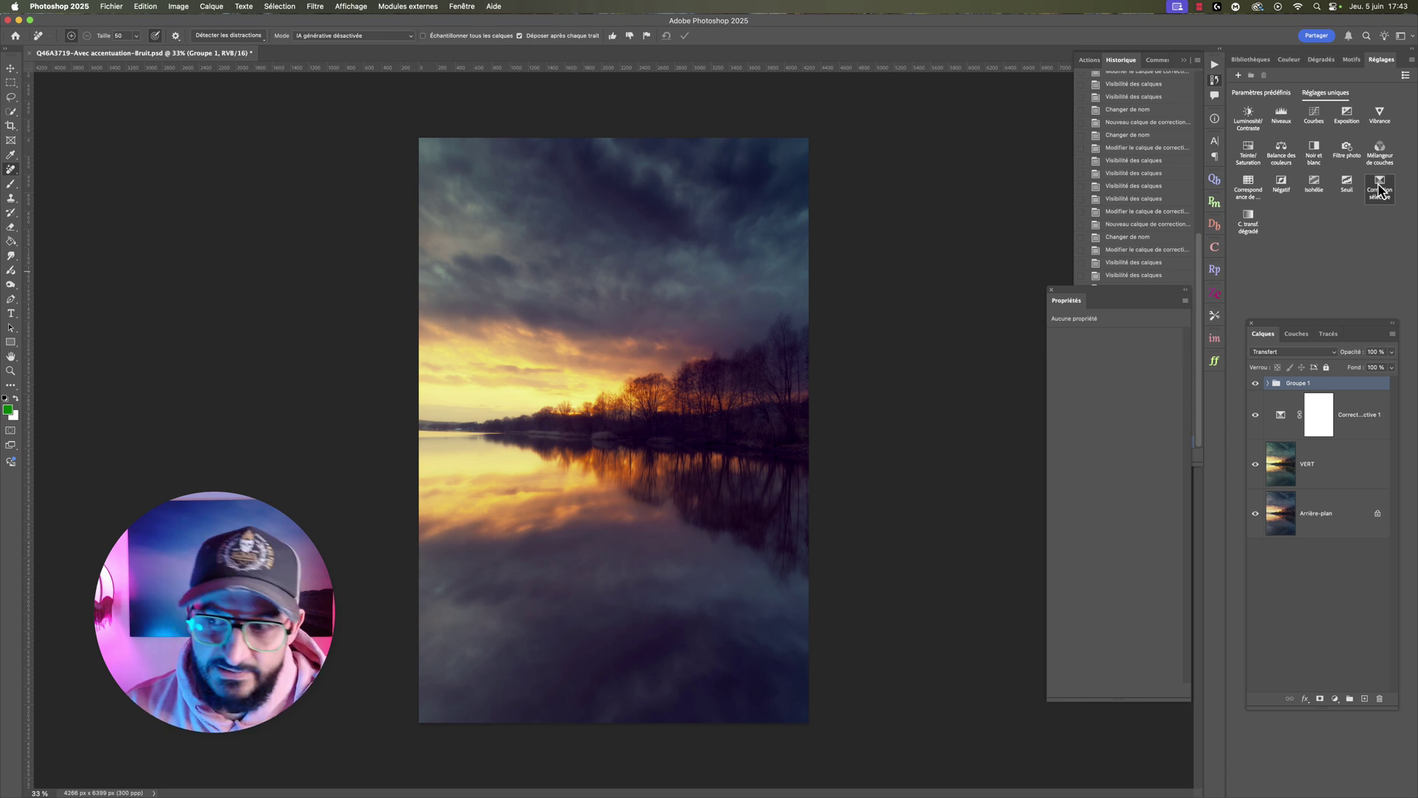
- Add a Selective Color layer shifting Blues to Cyan +81% and Yellow +51%, then toggle it
left_click(1383, 189)
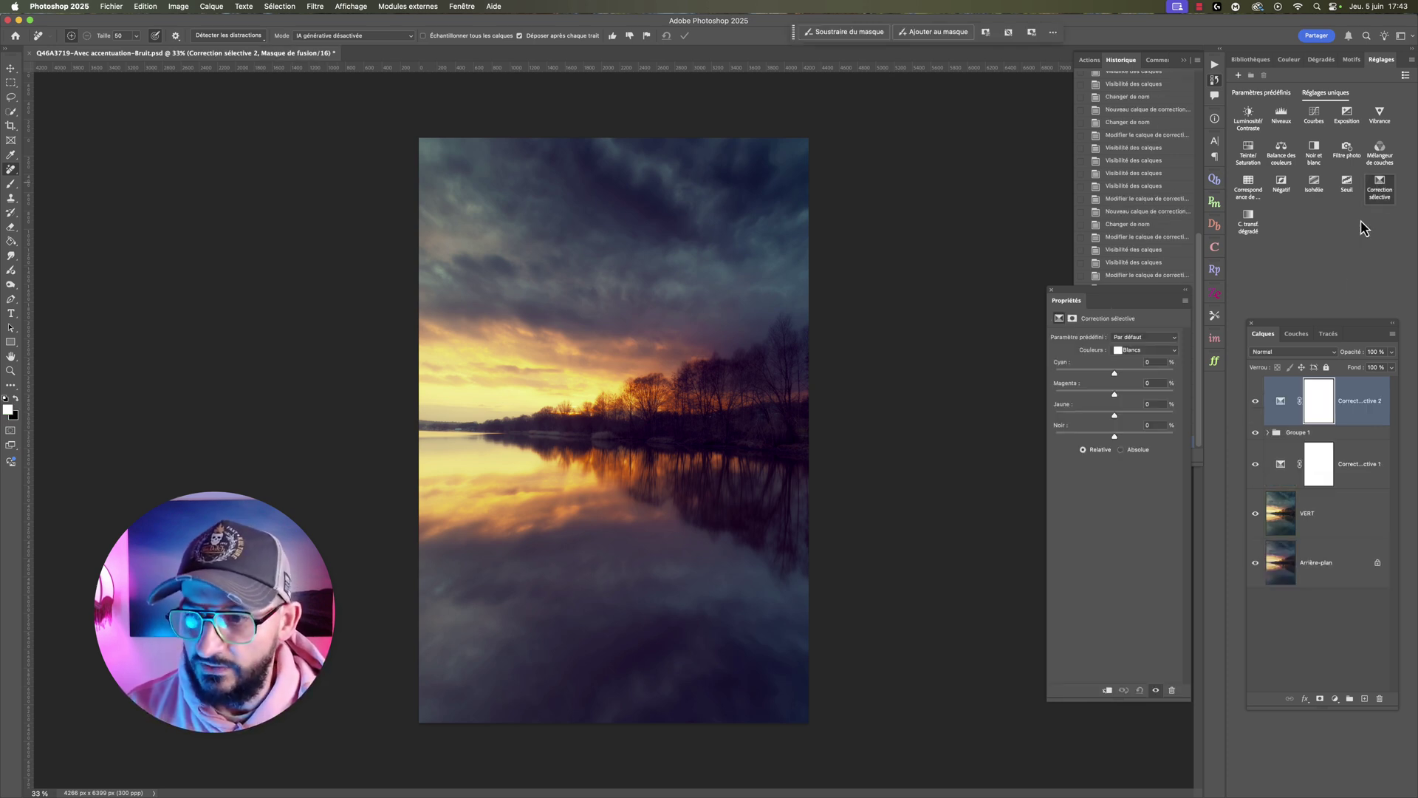
left_click(1142, 351)
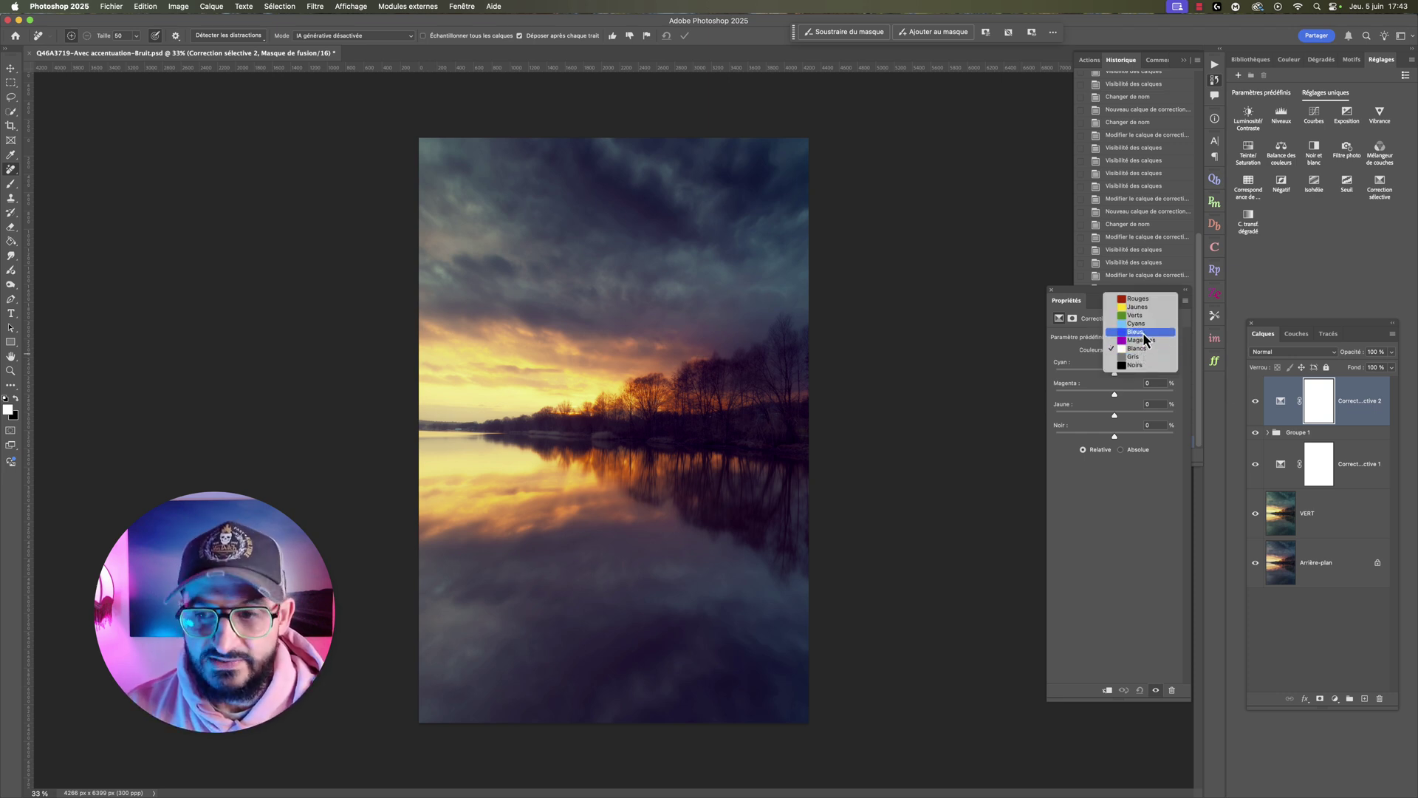
left_click(1142, 332)
left_click_drag(1116, 418, 1143, 418)
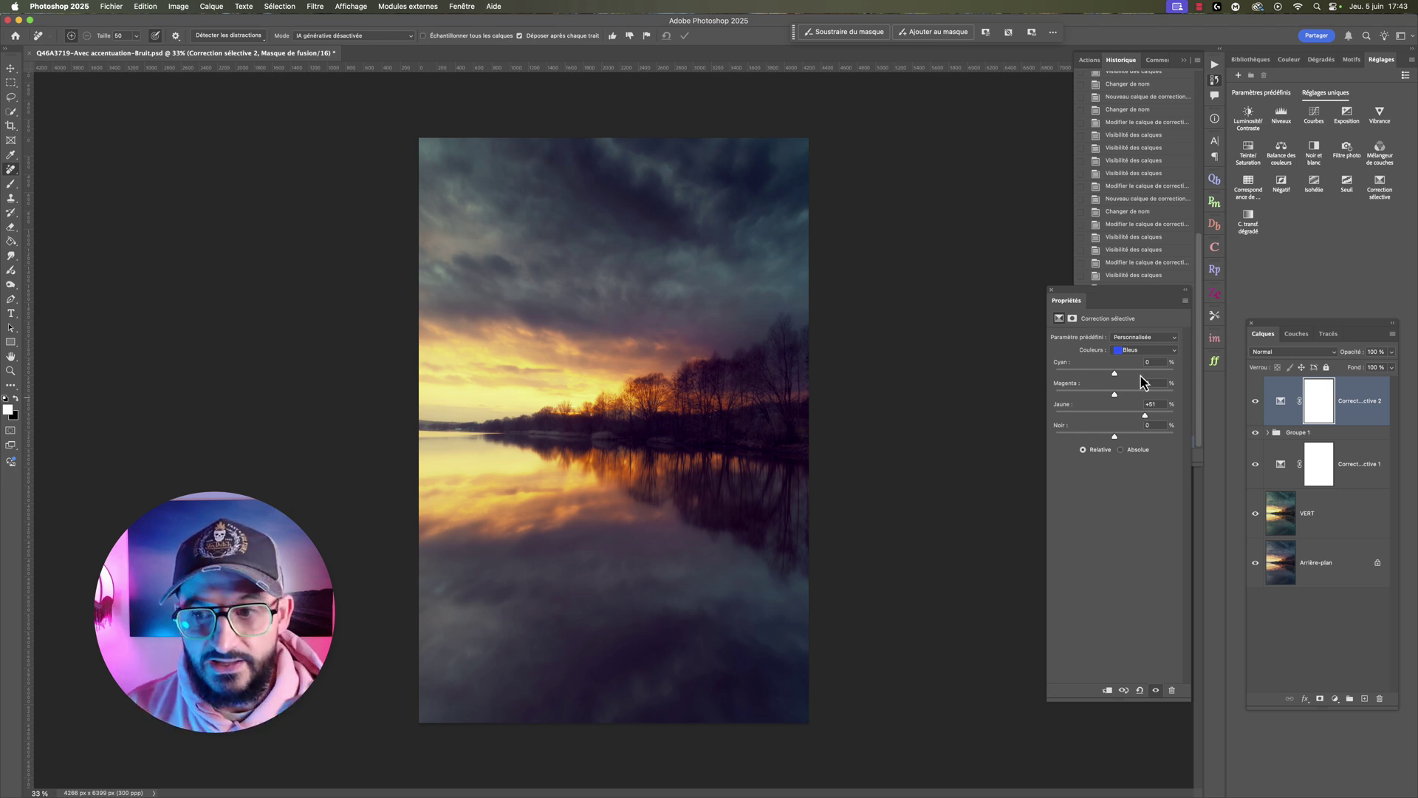
left_click_drag(1115, 379, 1144, 378)
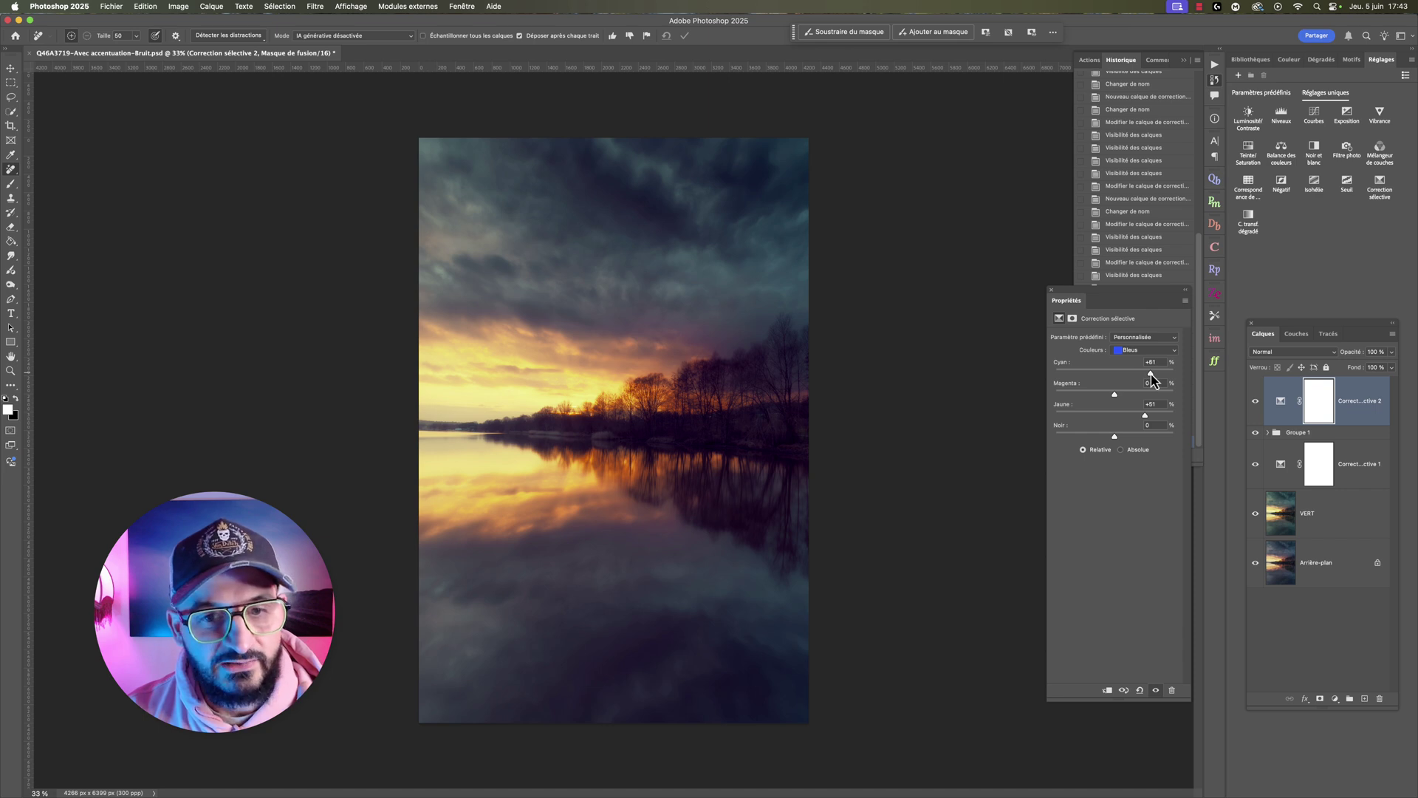
double_click(1255, 401)
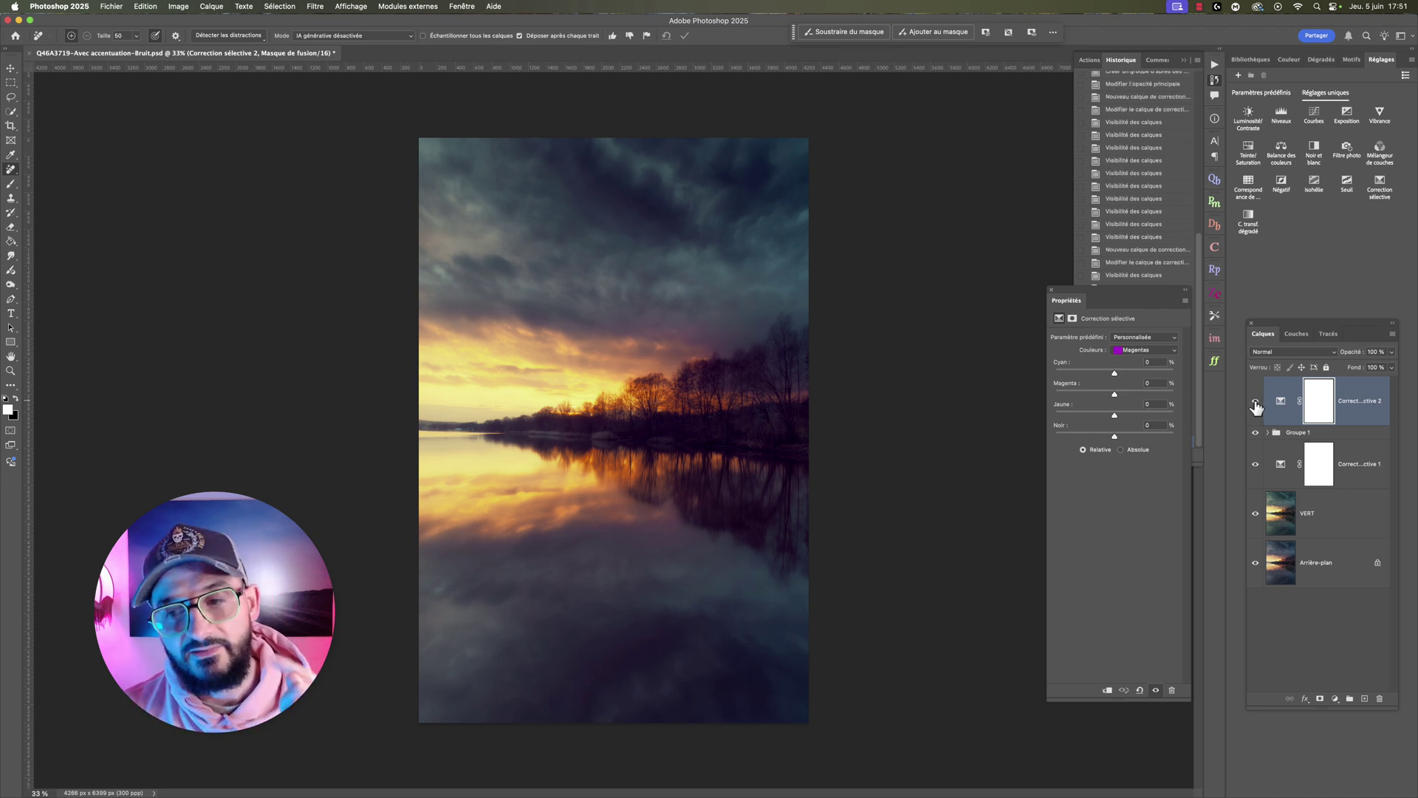
- Compare Correction sélective 2 hidden and shown, then delete that layer
left_click(1256, 403)
left_click(1255, 401)
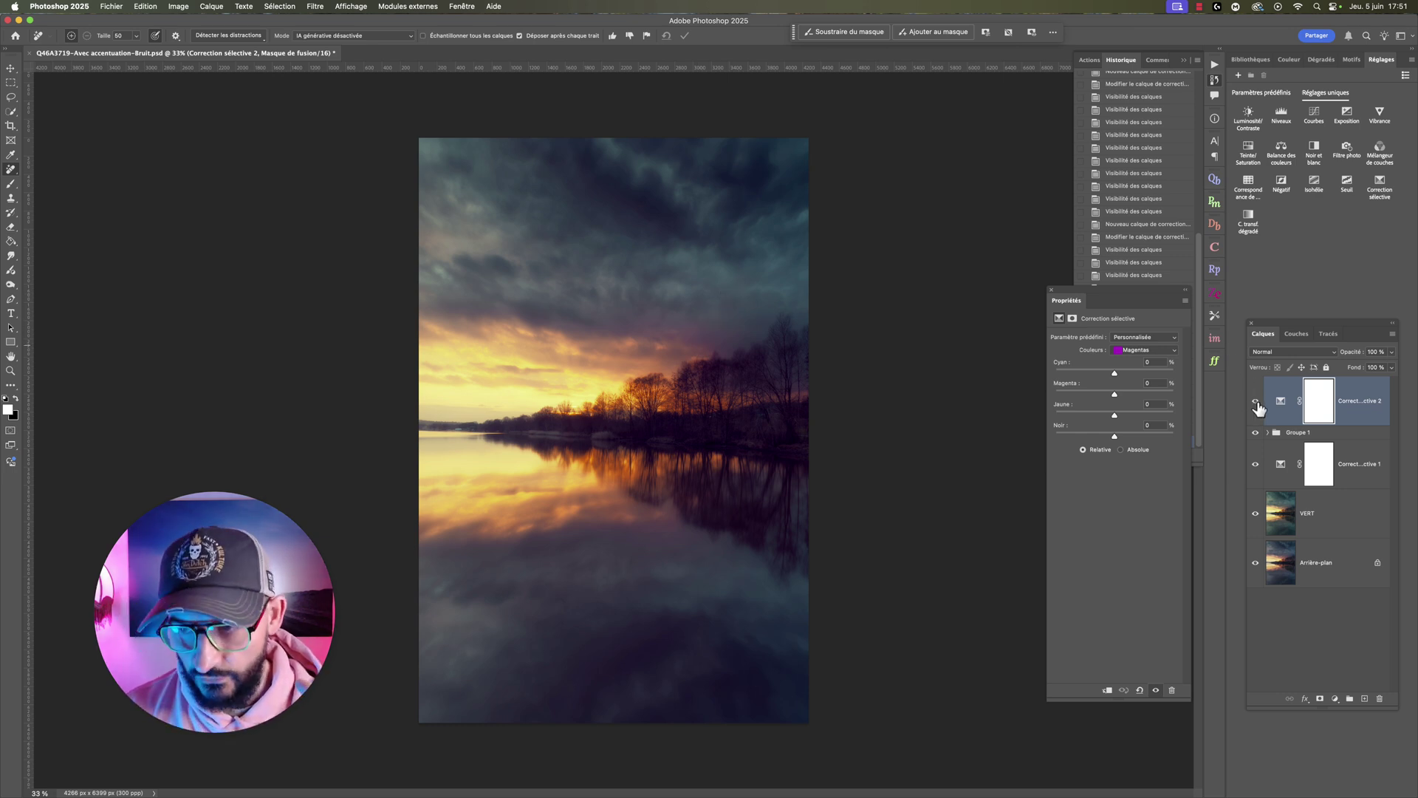
left_click(1255, 402)
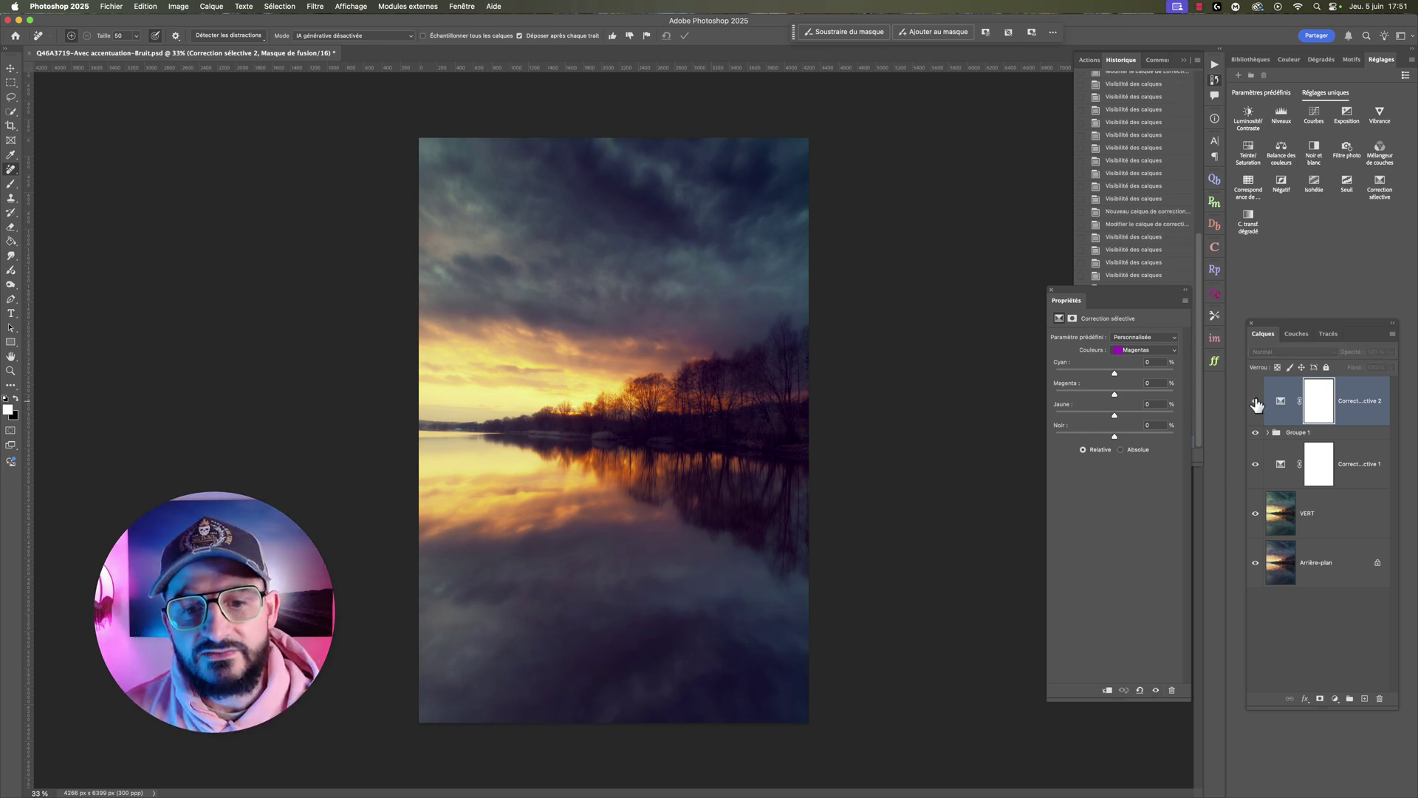
left_click(1256, 402)
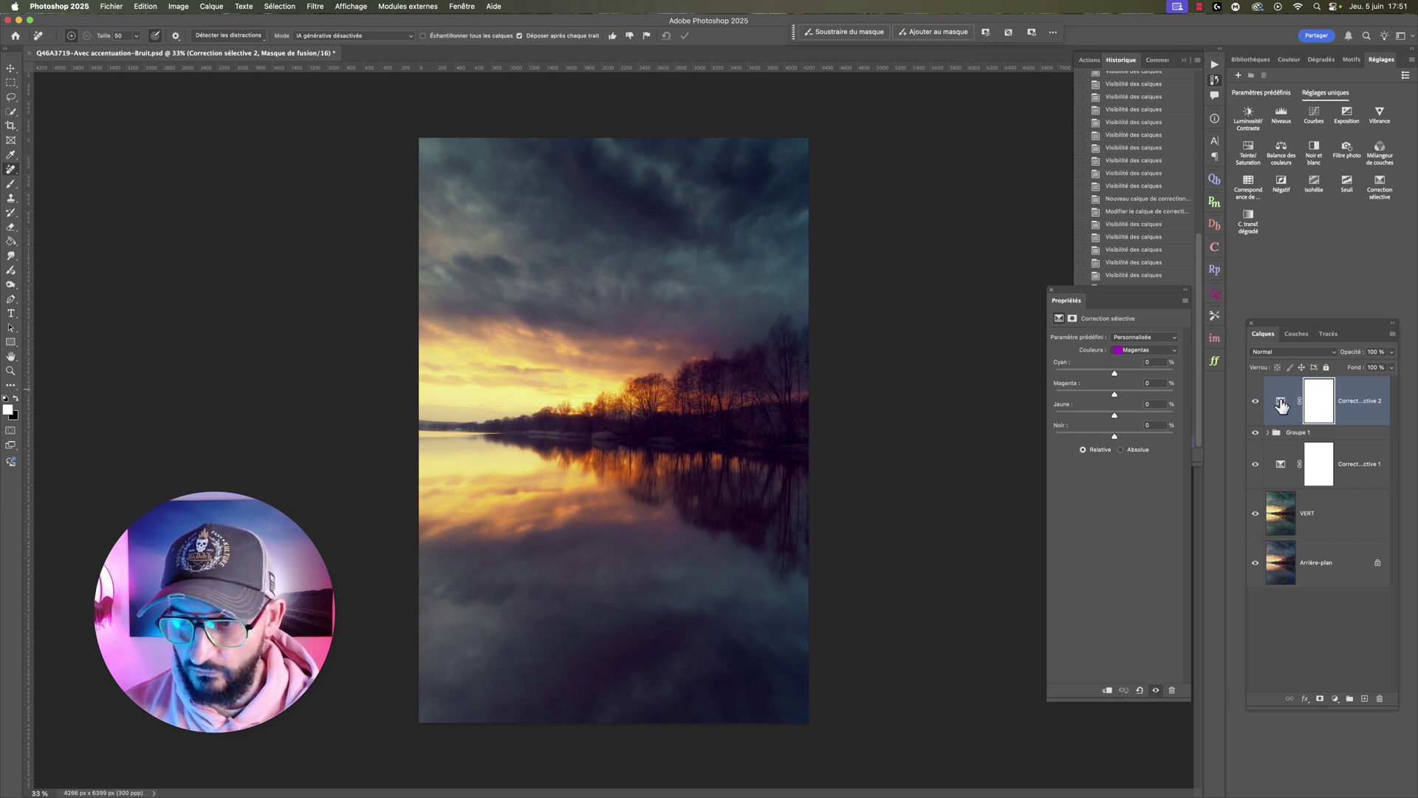
key("BackSpace")
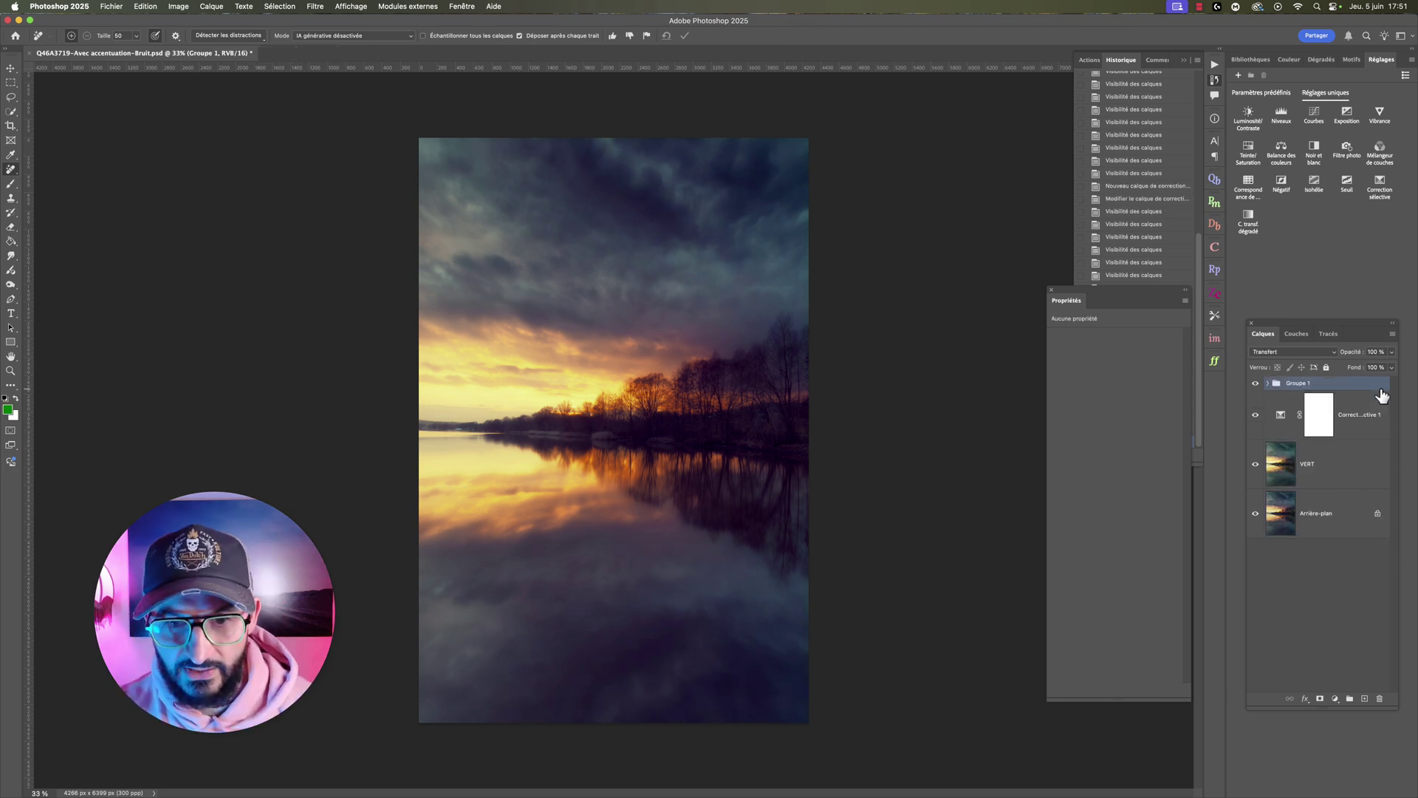
- Restore Correction sélective 2, then add a third Selective Color layer with Magentas at Cyan +60%, Yellow +72%
key("ctrl+z")
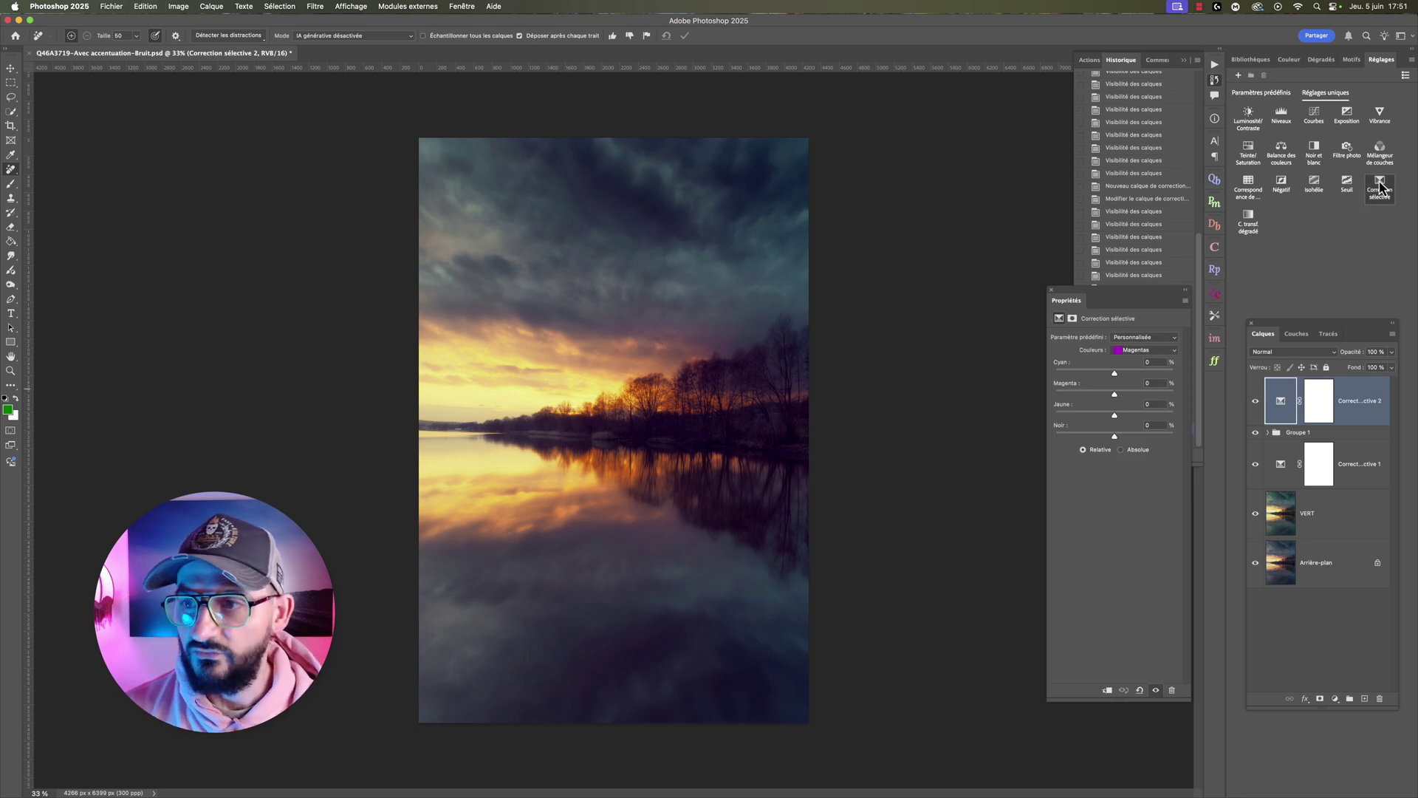
left_click(1379, 186)
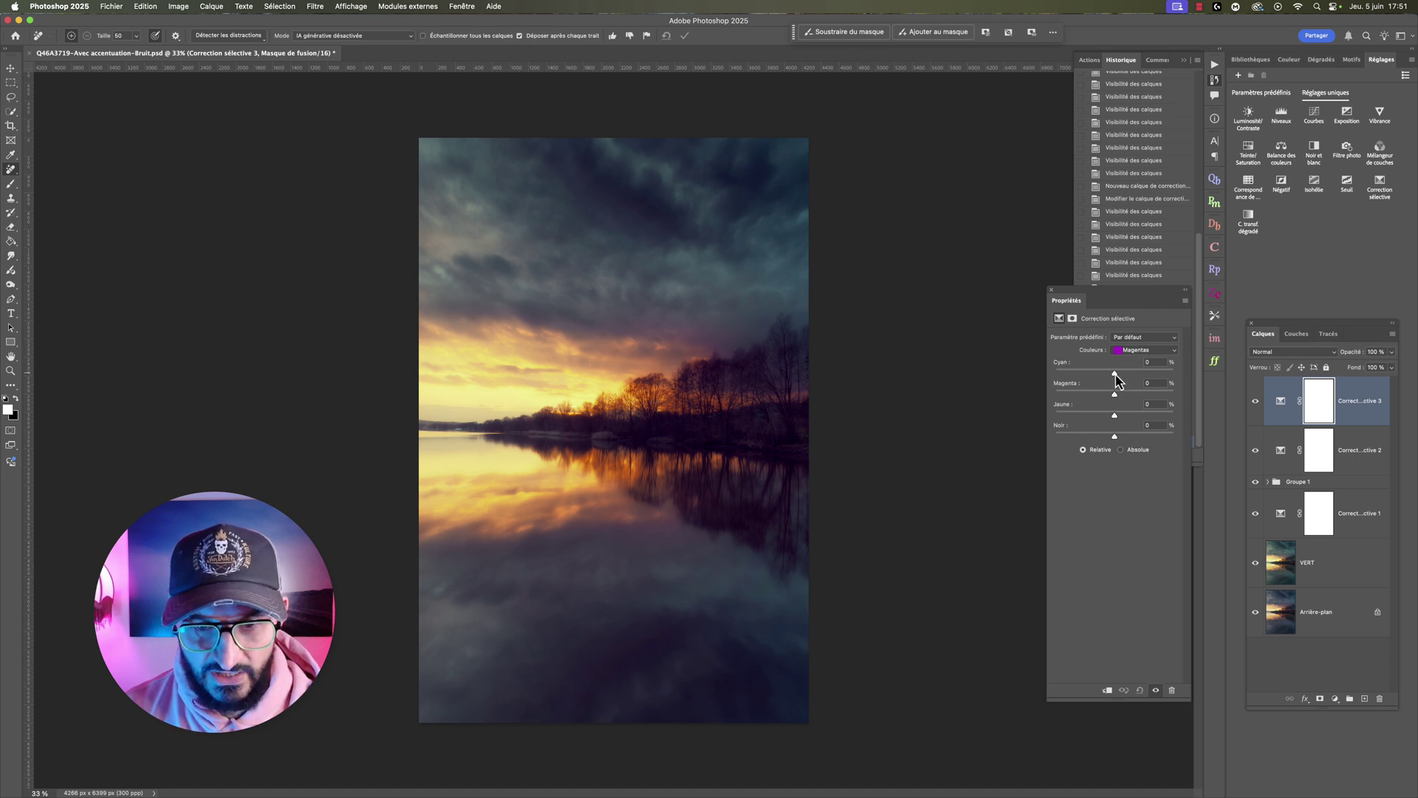
left_click_drag(1117, 375, 1138, 377)
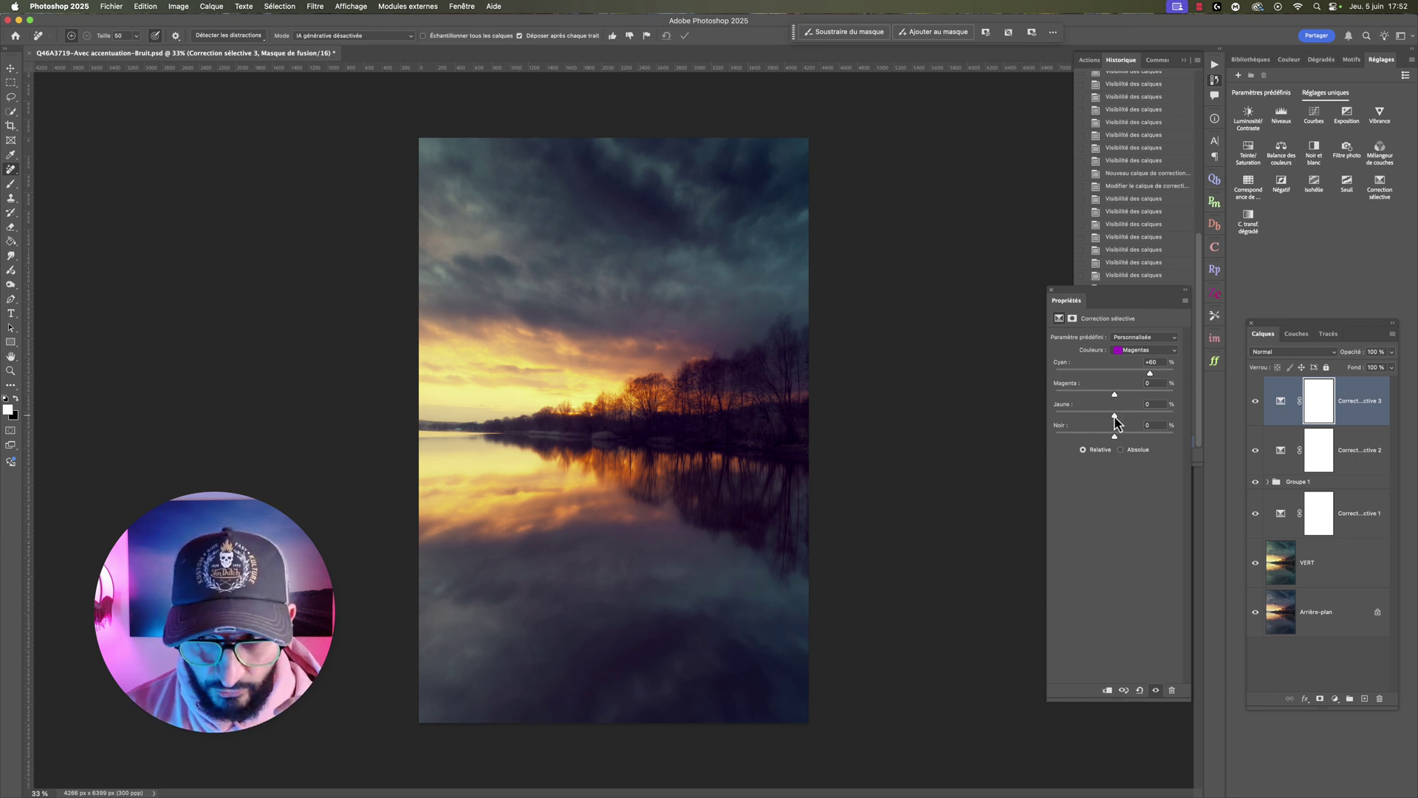
left_click_drag(1115, 418, 1136, 418)
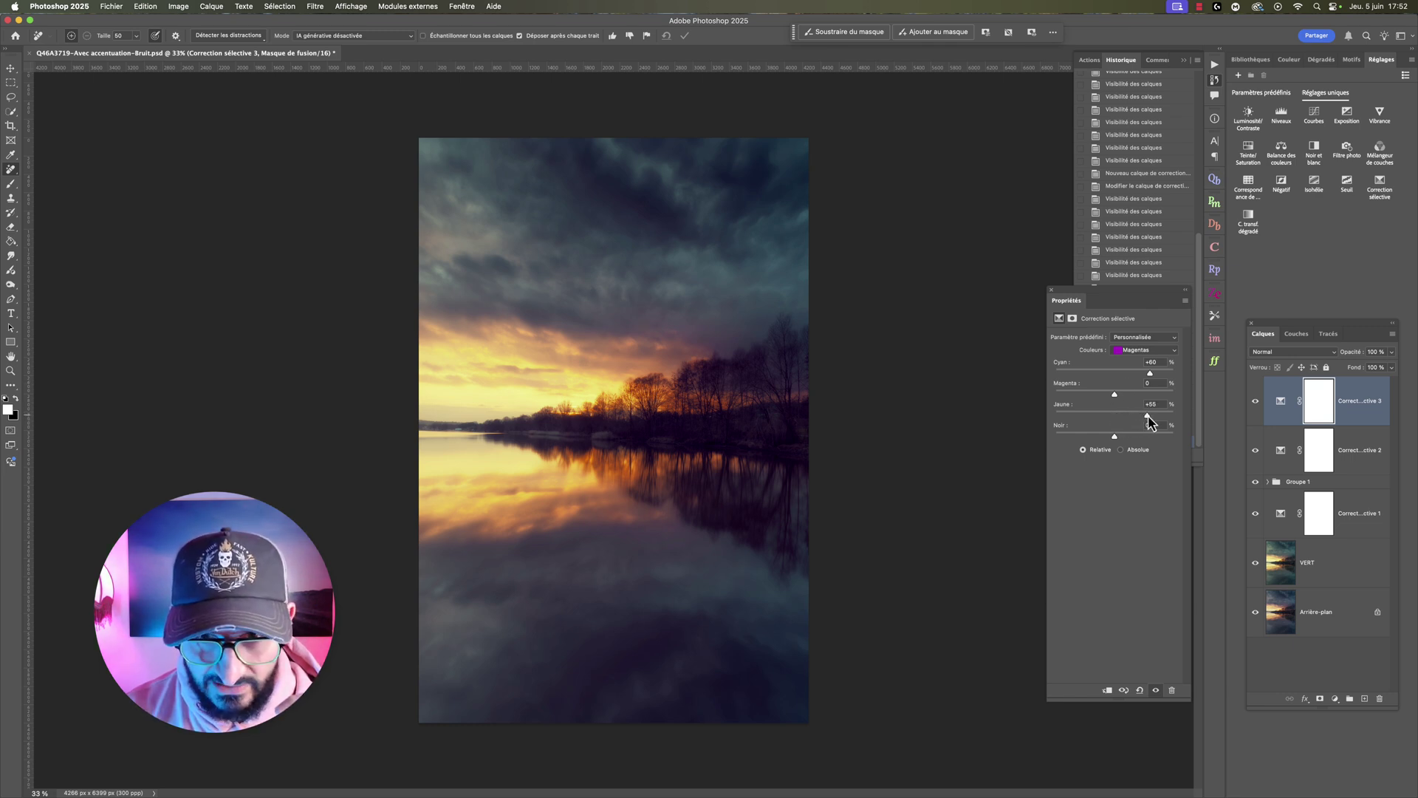
left_click_drag(1156, 422, 1158, 423)
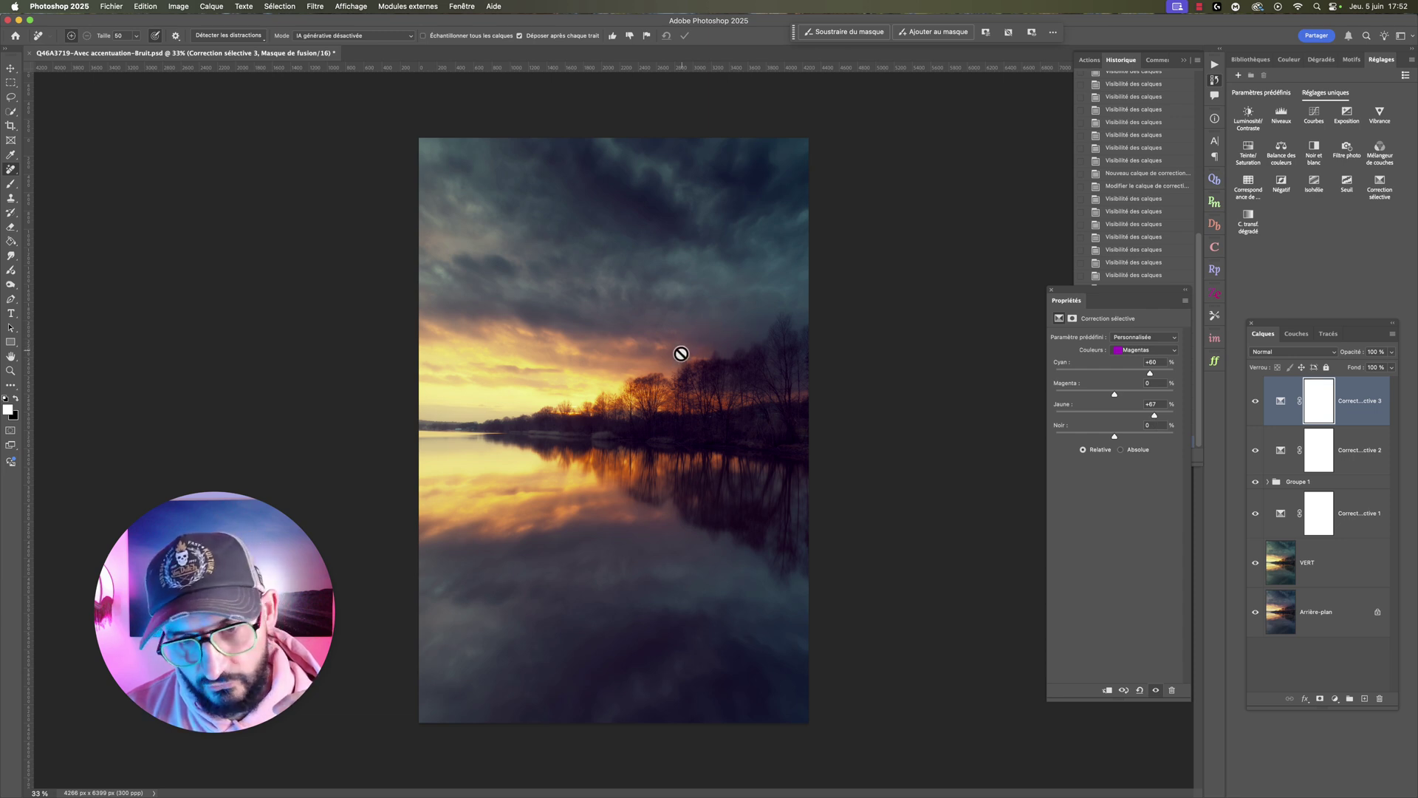
left_click_drag(1156, 423, 1159, 422)
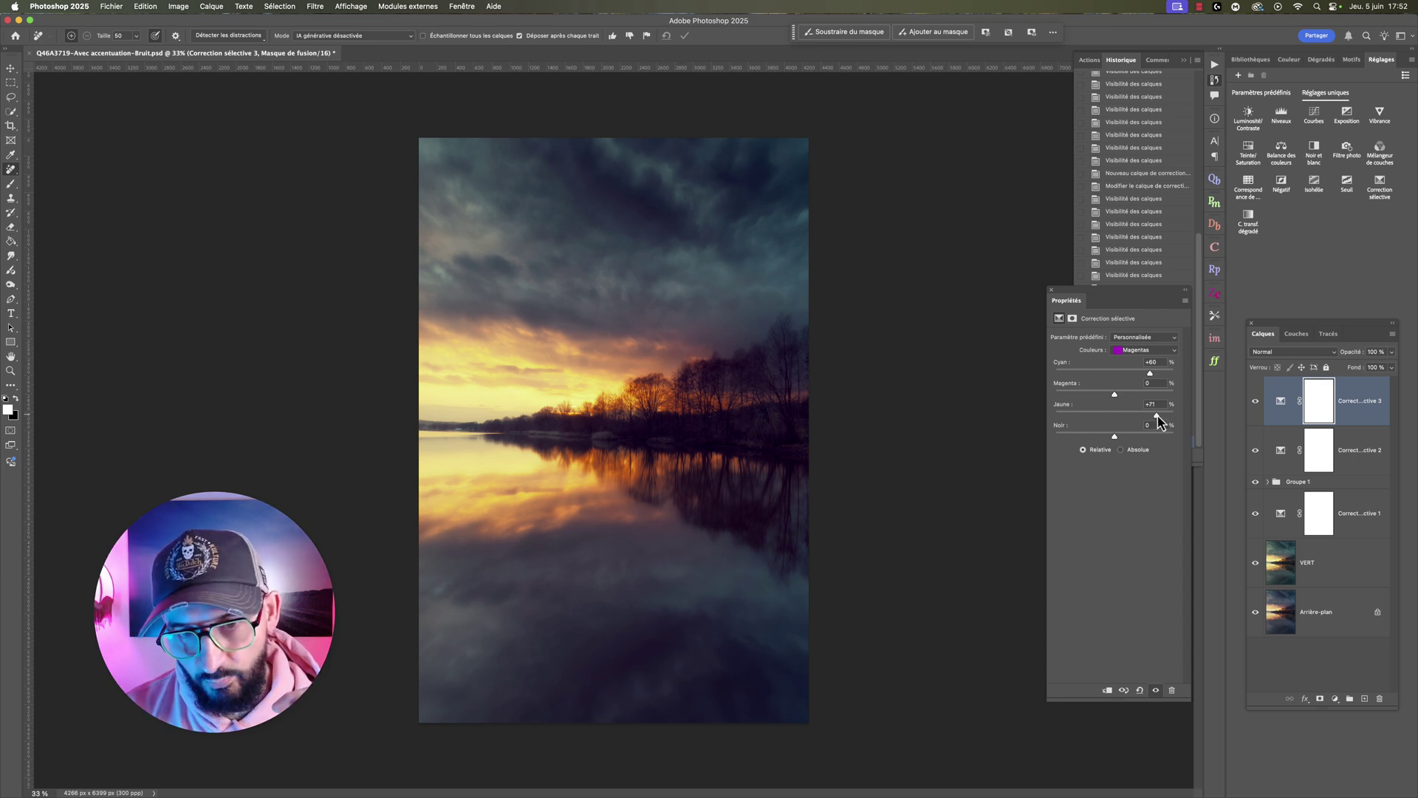
left_click(52, 792)
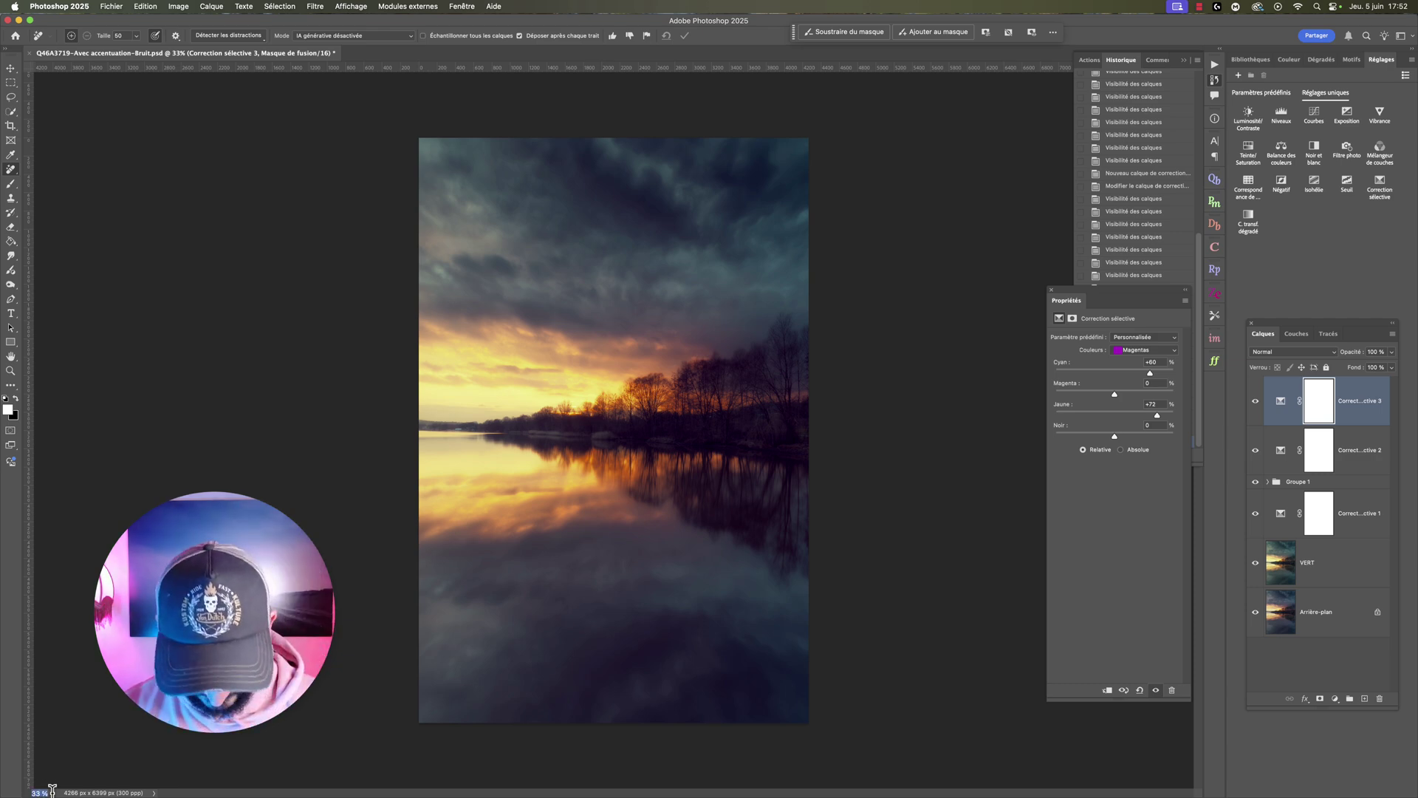
- View the photo at 100% and toggle Correction sélective 3 and 2 to compare
type("100")
key("Return")
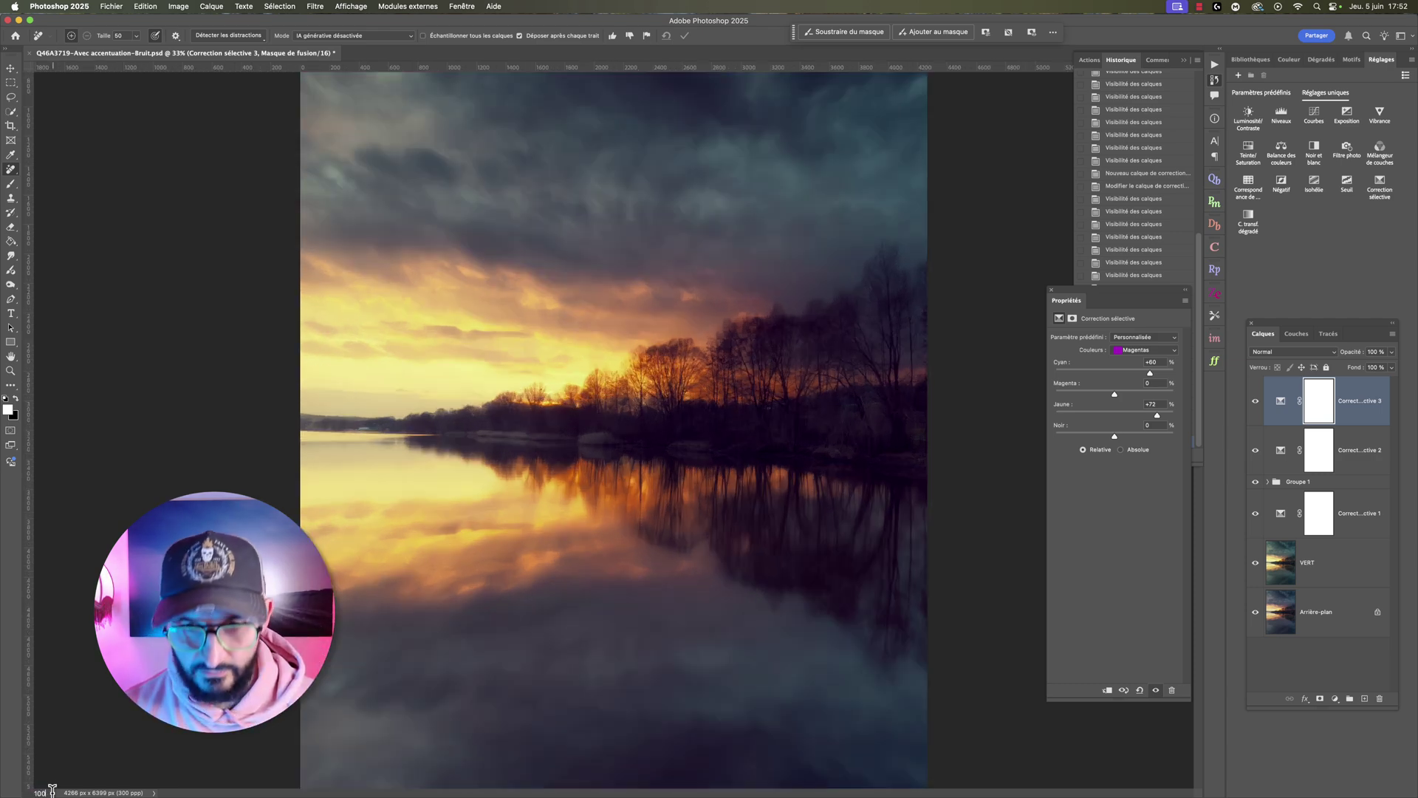
scroll(665, 628, "right", 10)
scroll(664, 628, "up", 10)
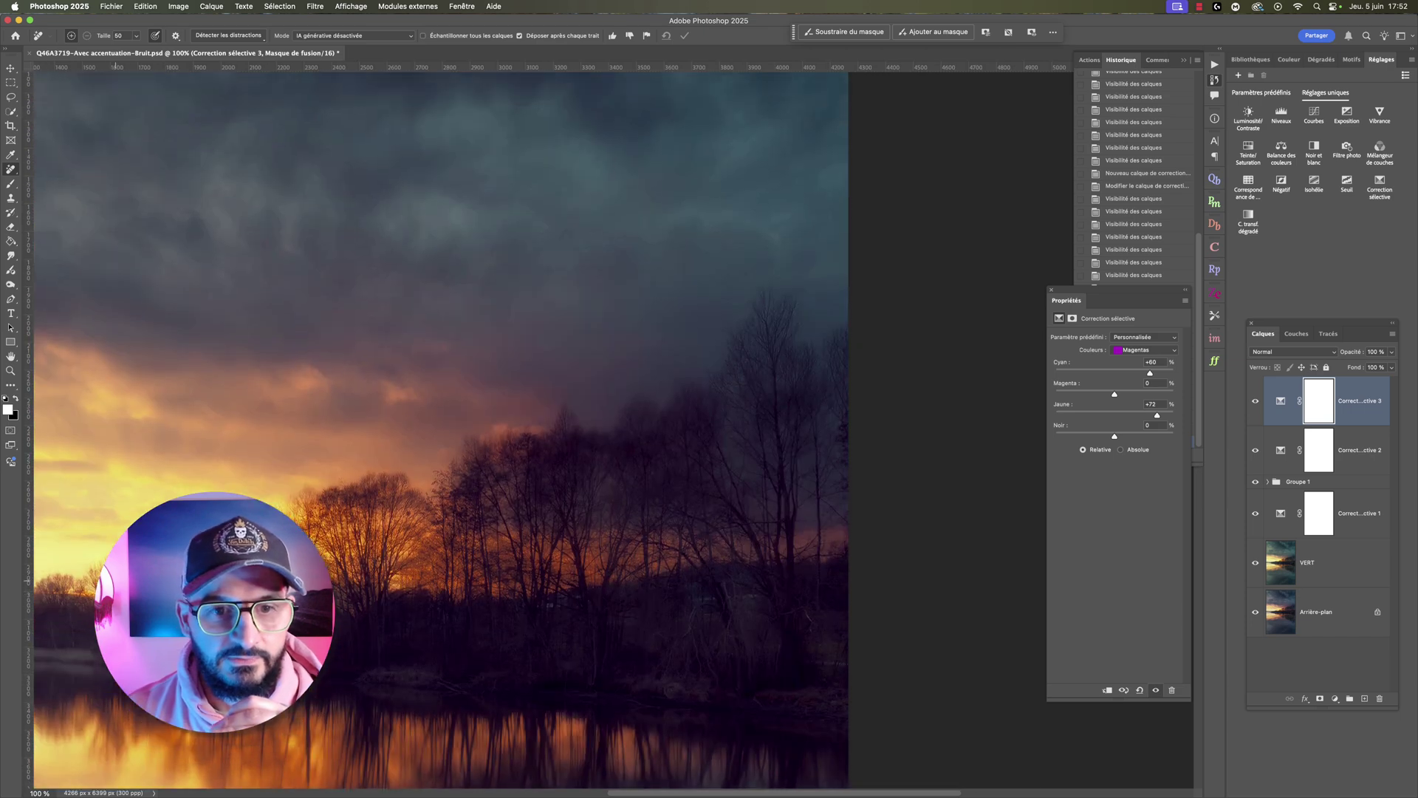
left_click(1255, 401)
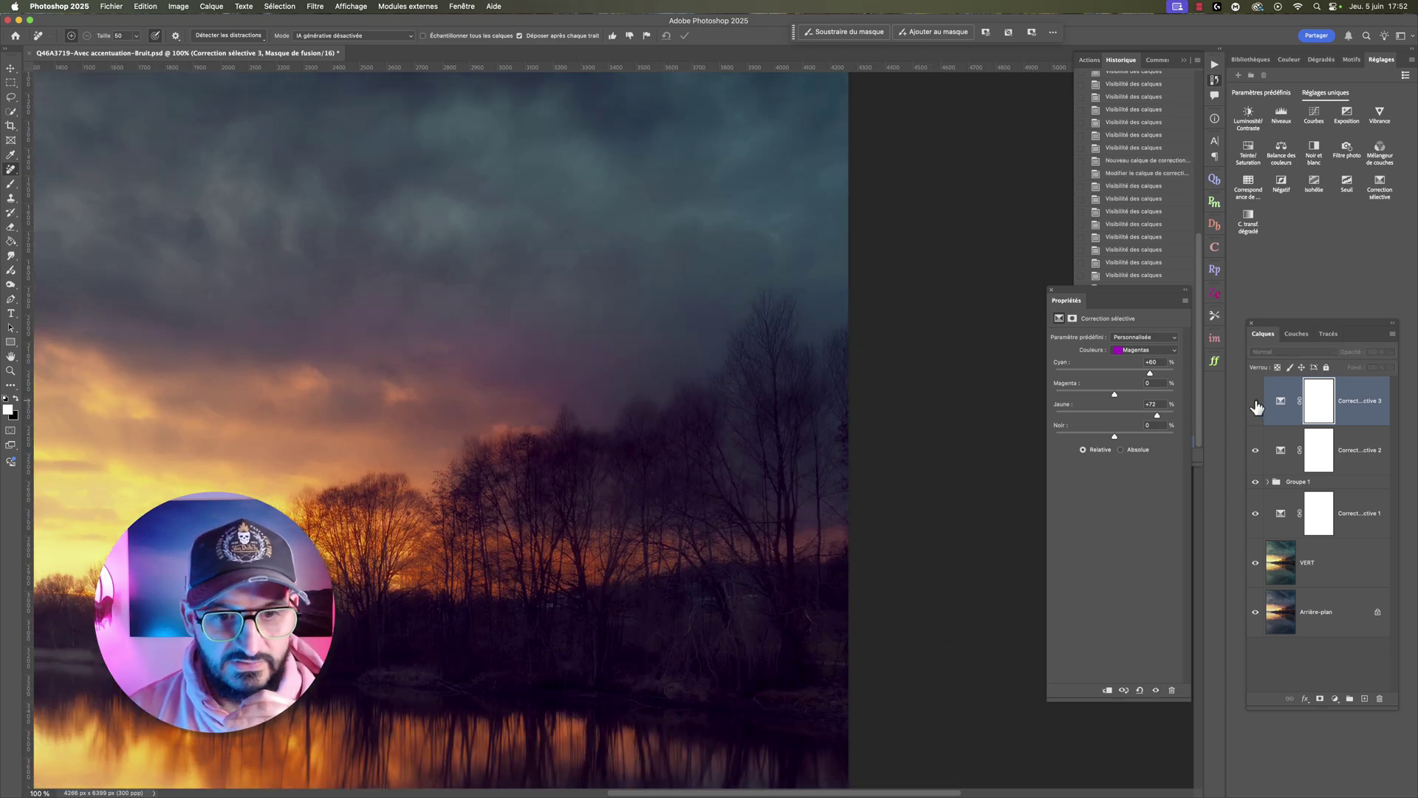
scroll(500, 490, "up", 3)
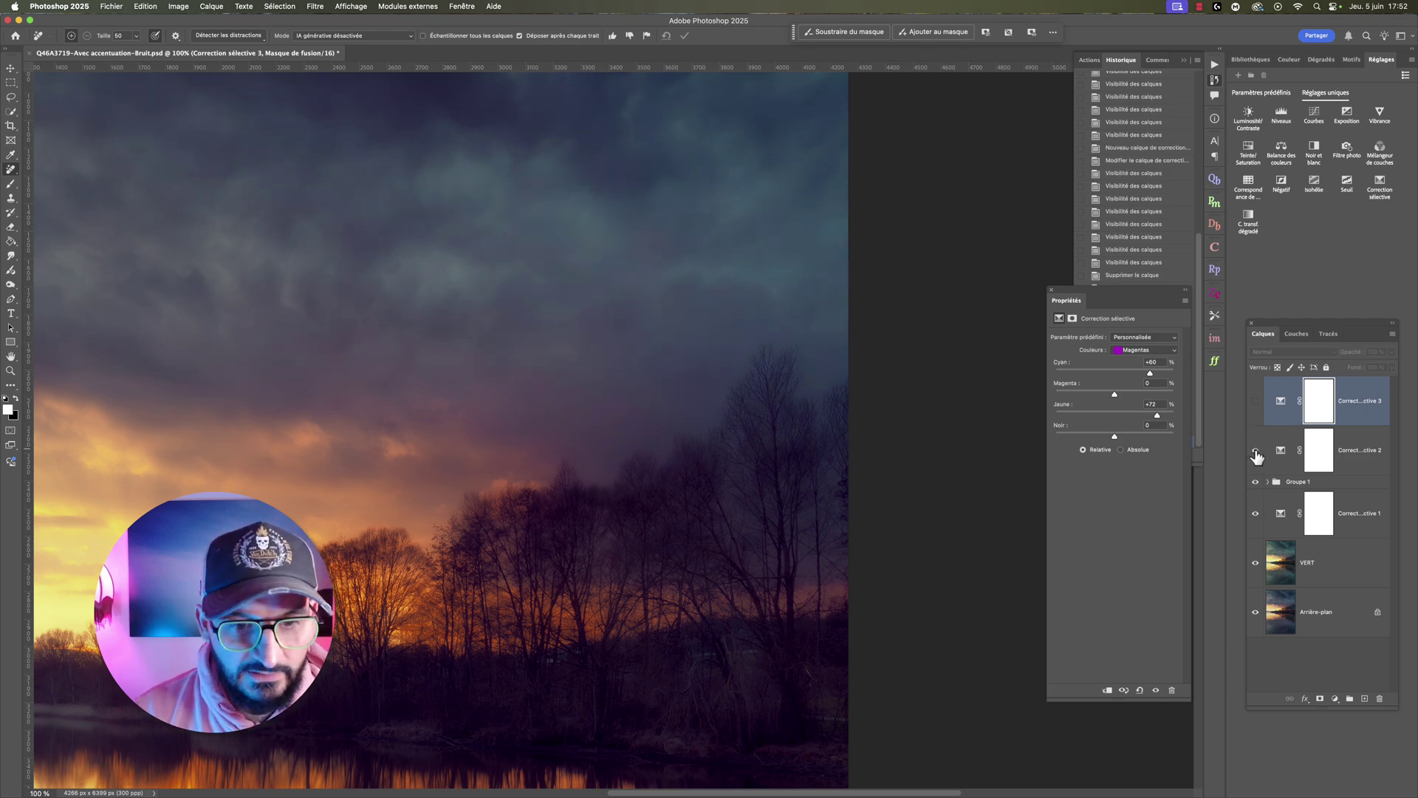
left_click(1255, 452)
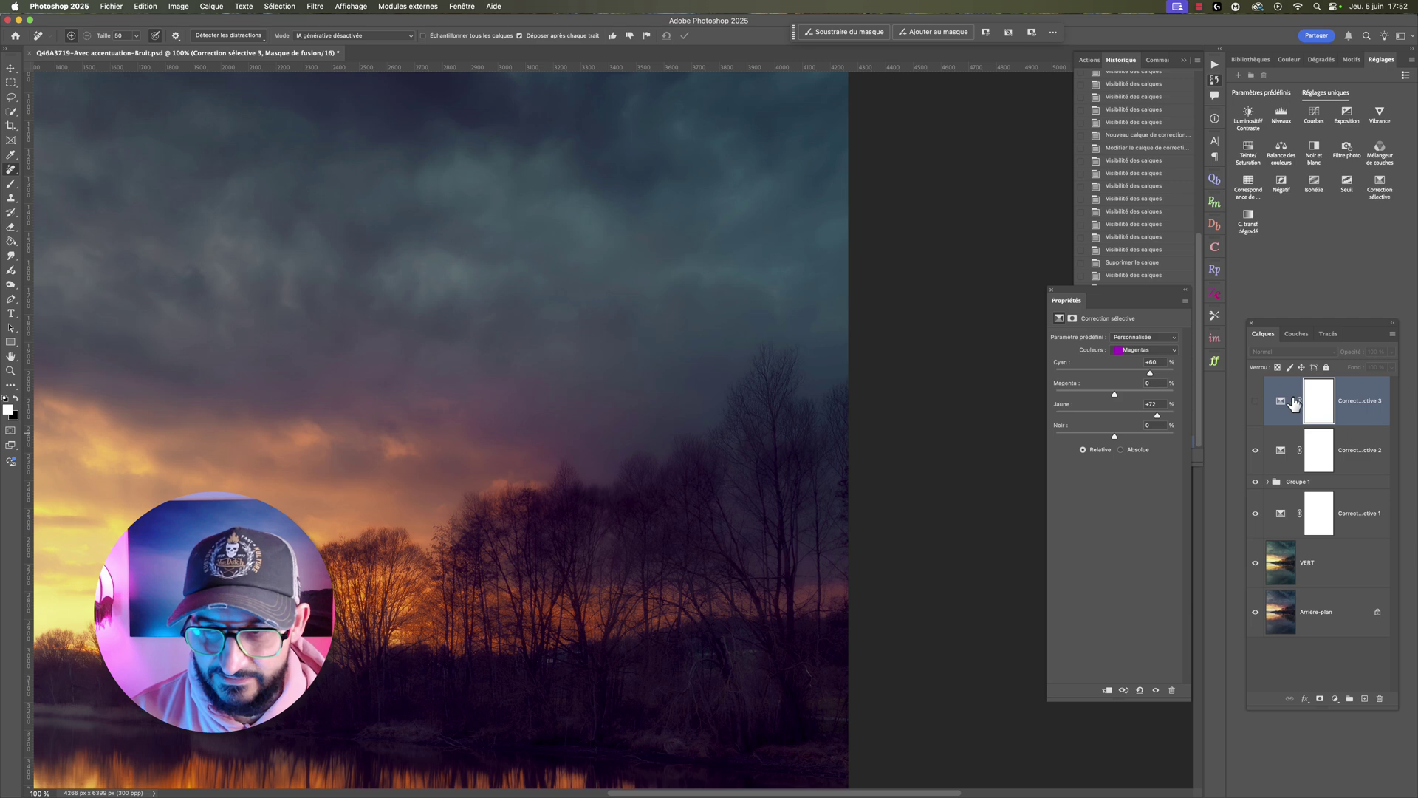
left_click(1255, 401)
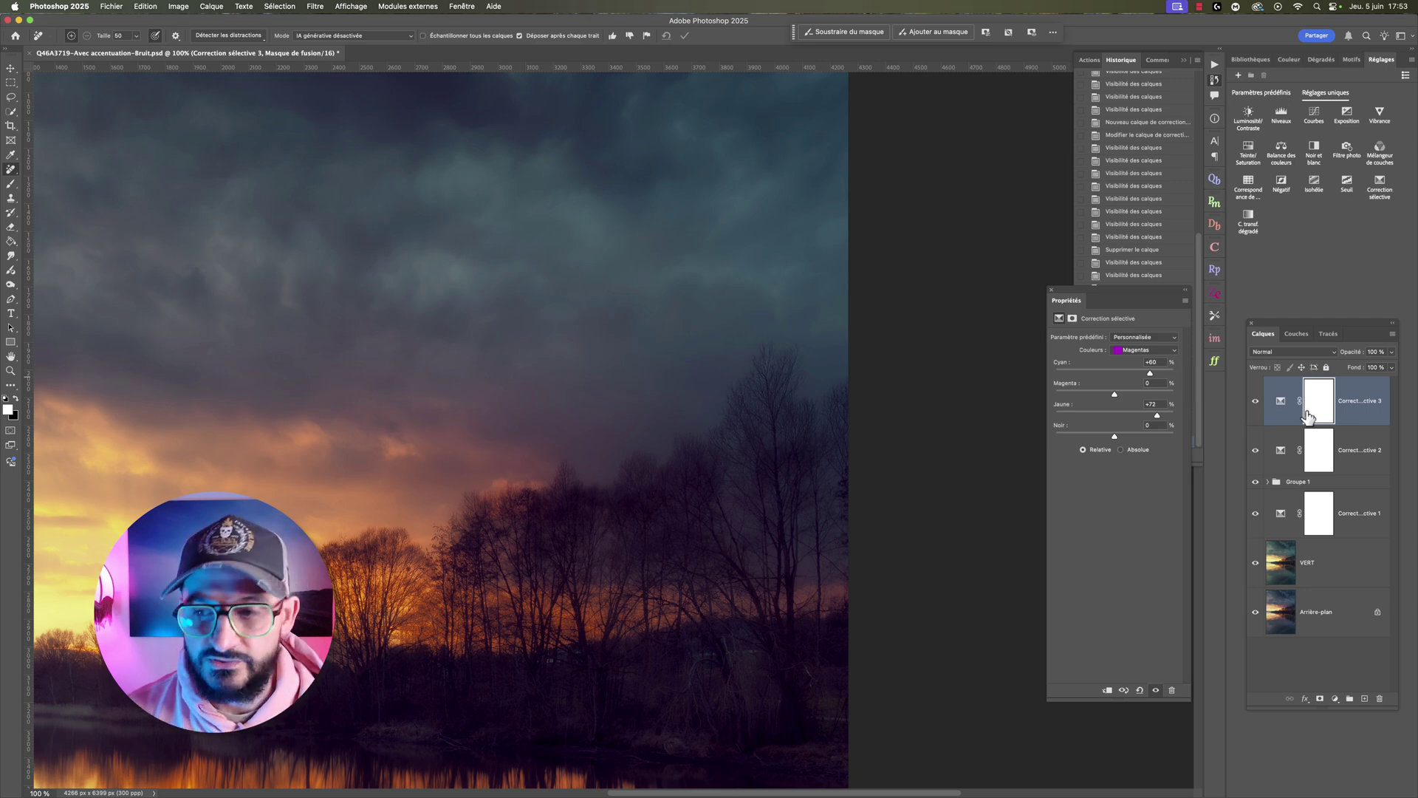
- Toggle Correction sélective 3 off and on repeatedly to judge the sunset, leaving it visible
left_click(1256, 401)
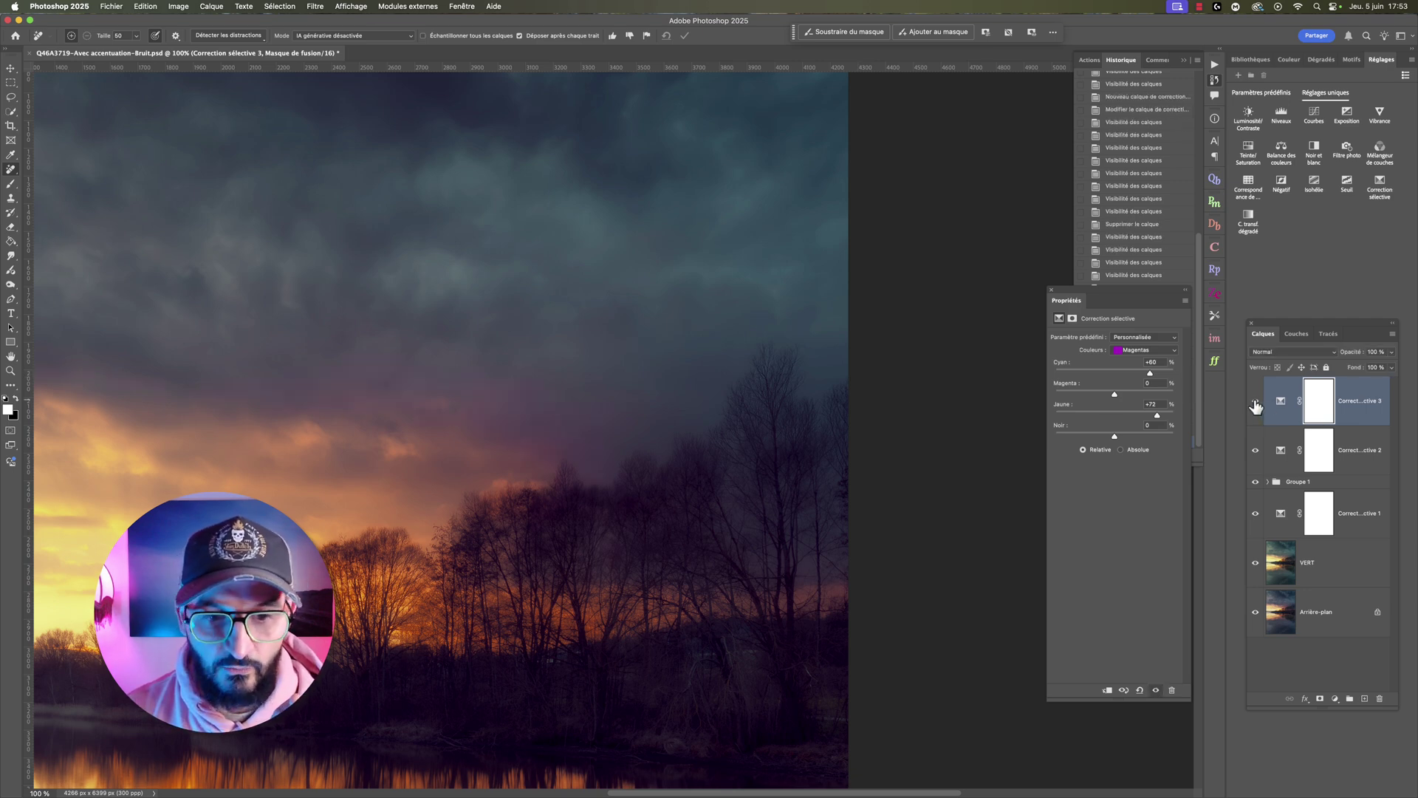
left_click(1256, 403)
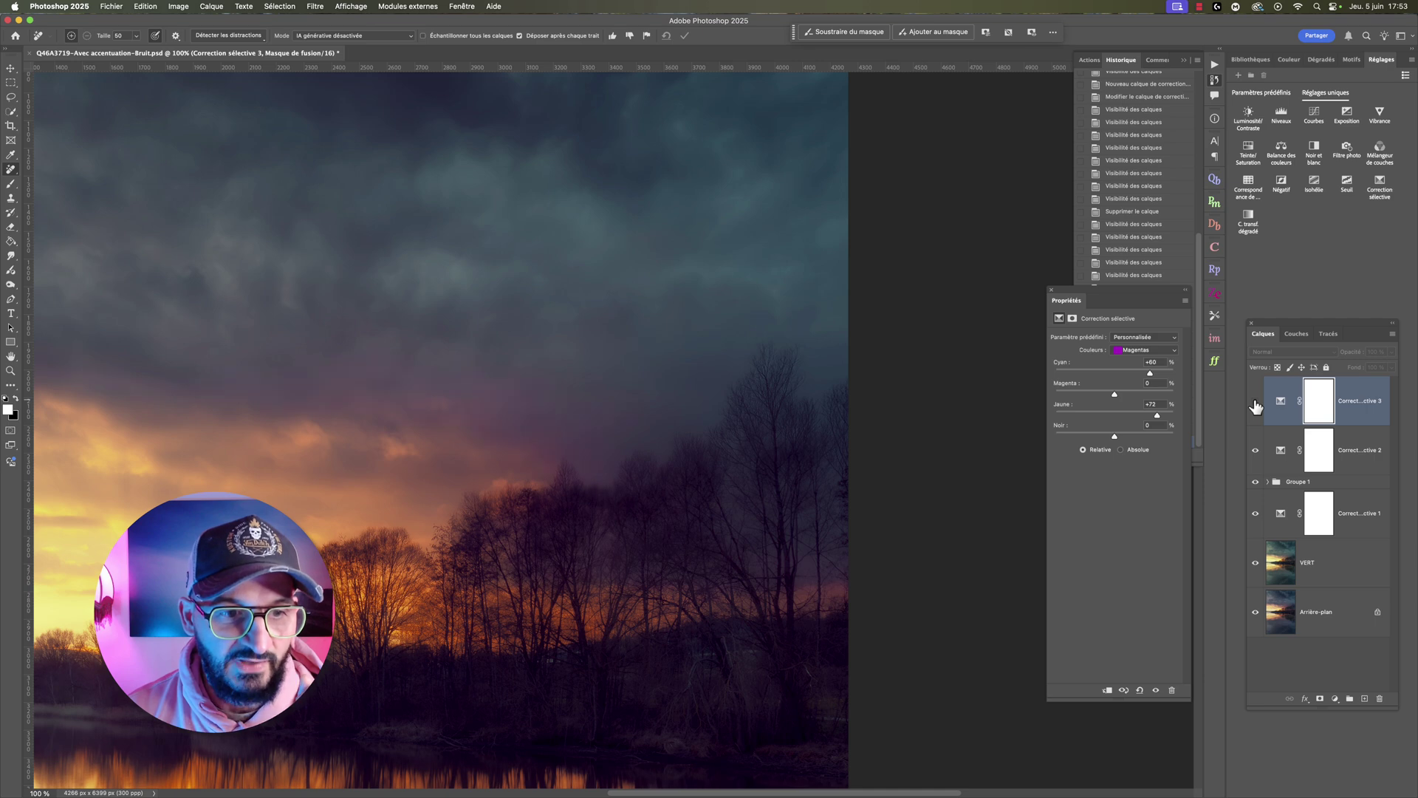
left_click(1256, 403)
scroll(784, 458, "left", 5)
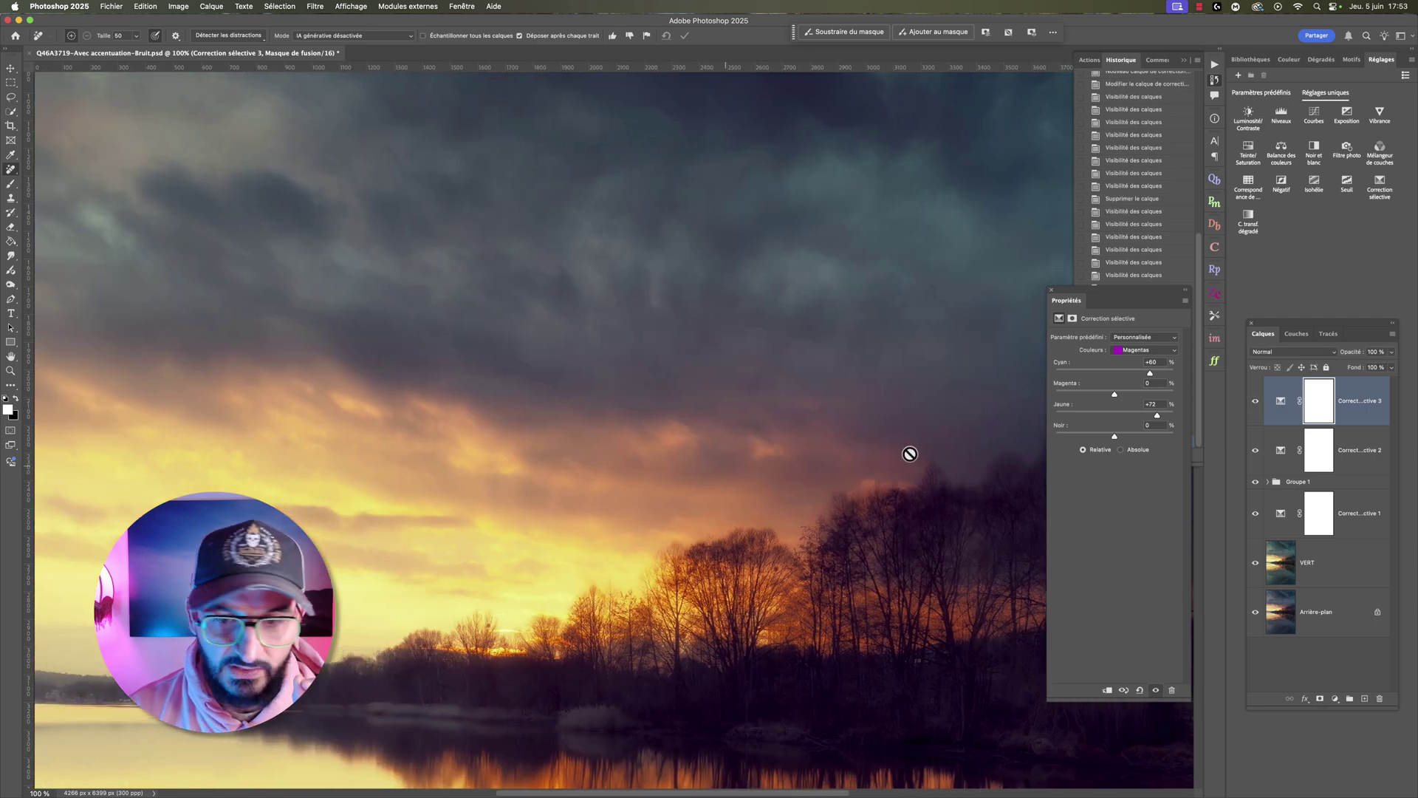
left_click(1256, 404)
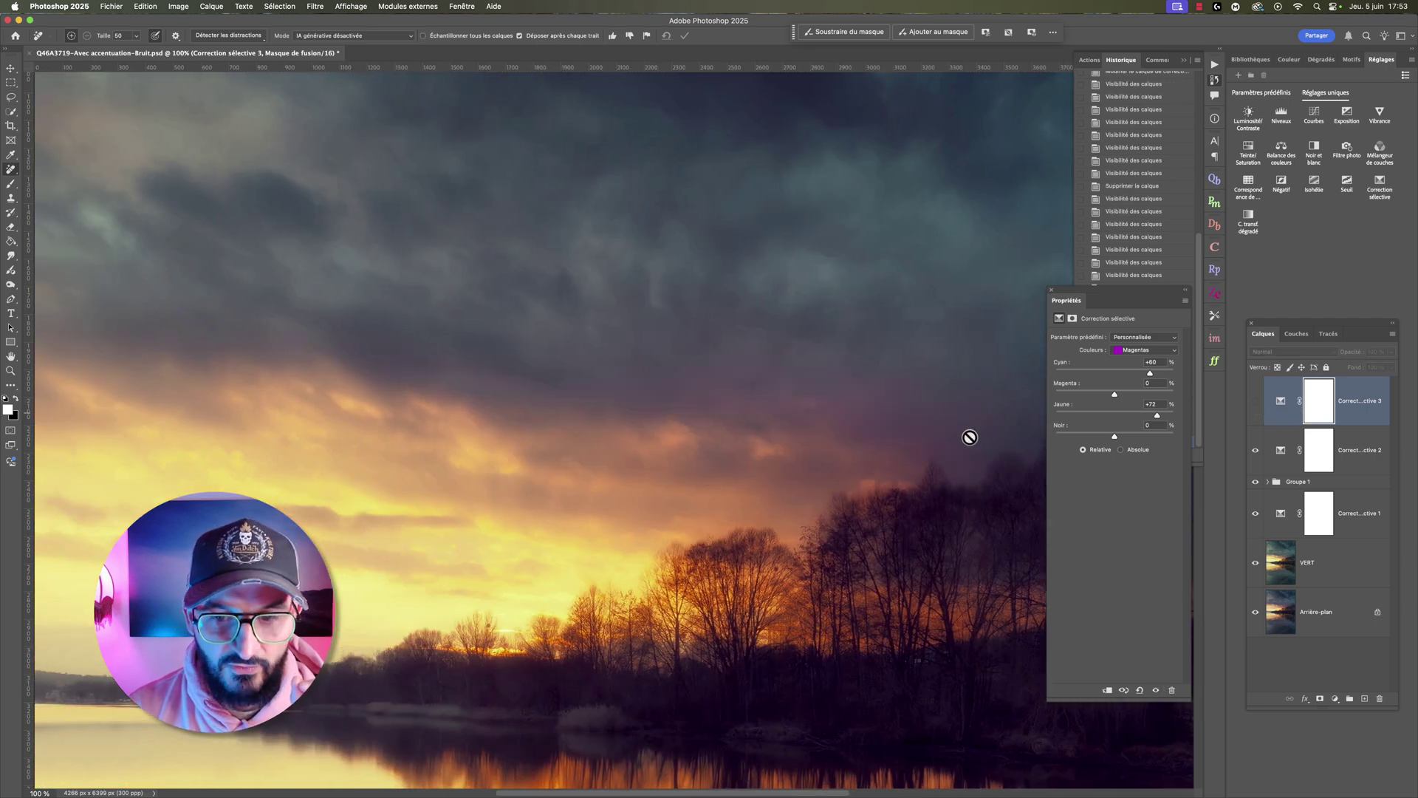
left_click(1256, 404)
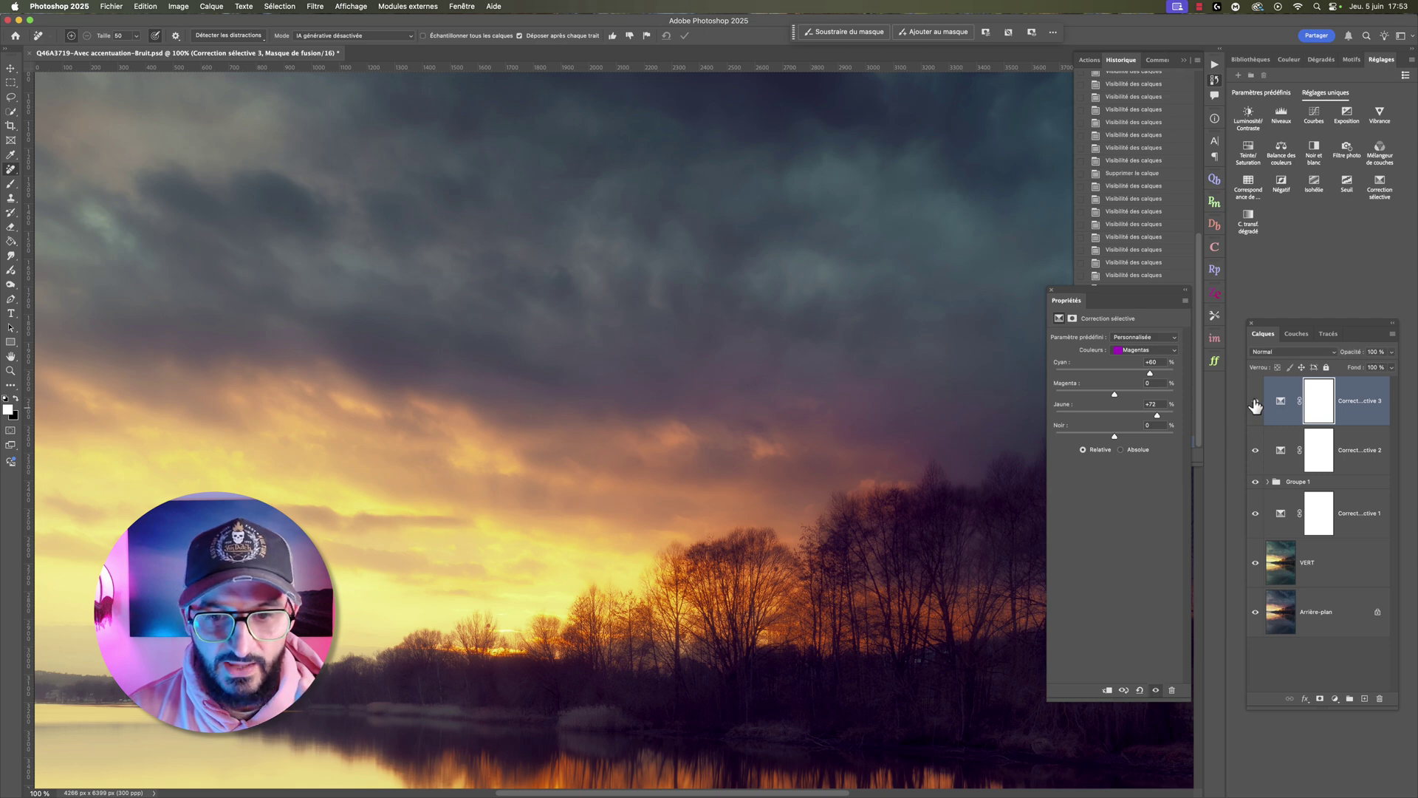
scroll(684, 479, "up", 3)
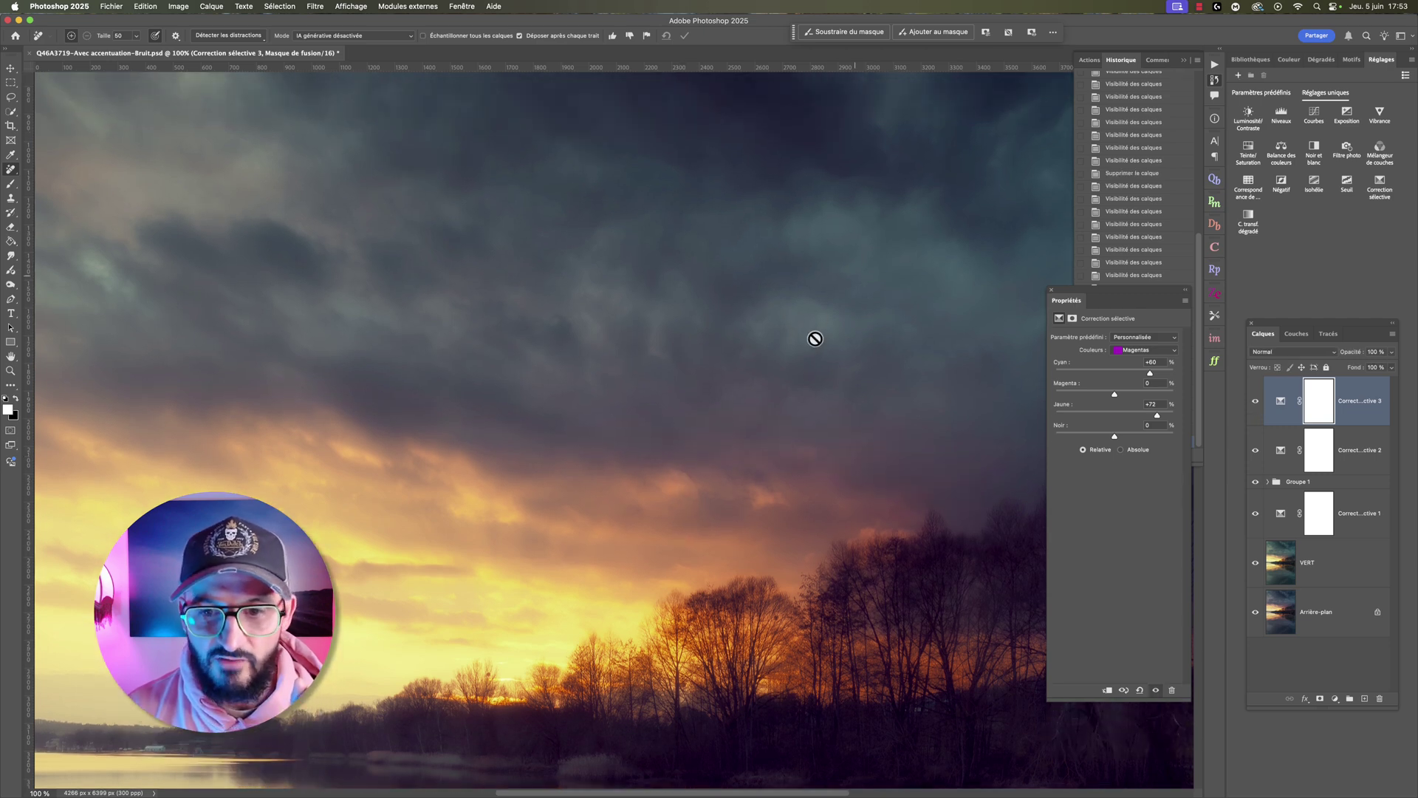
left_click(46, 790)
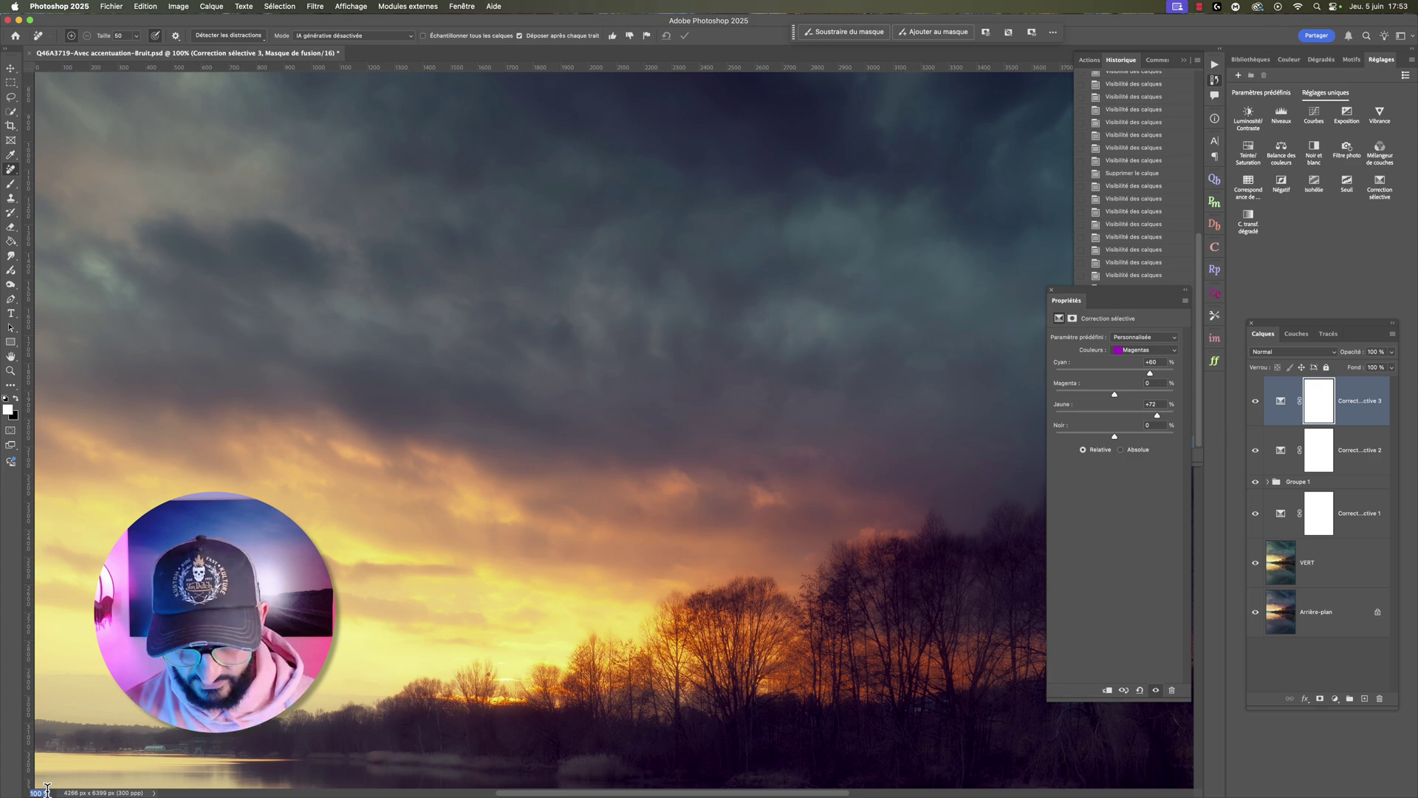
type("40")
- Zoom out to 40% to see the whole lake photo
key("Return")
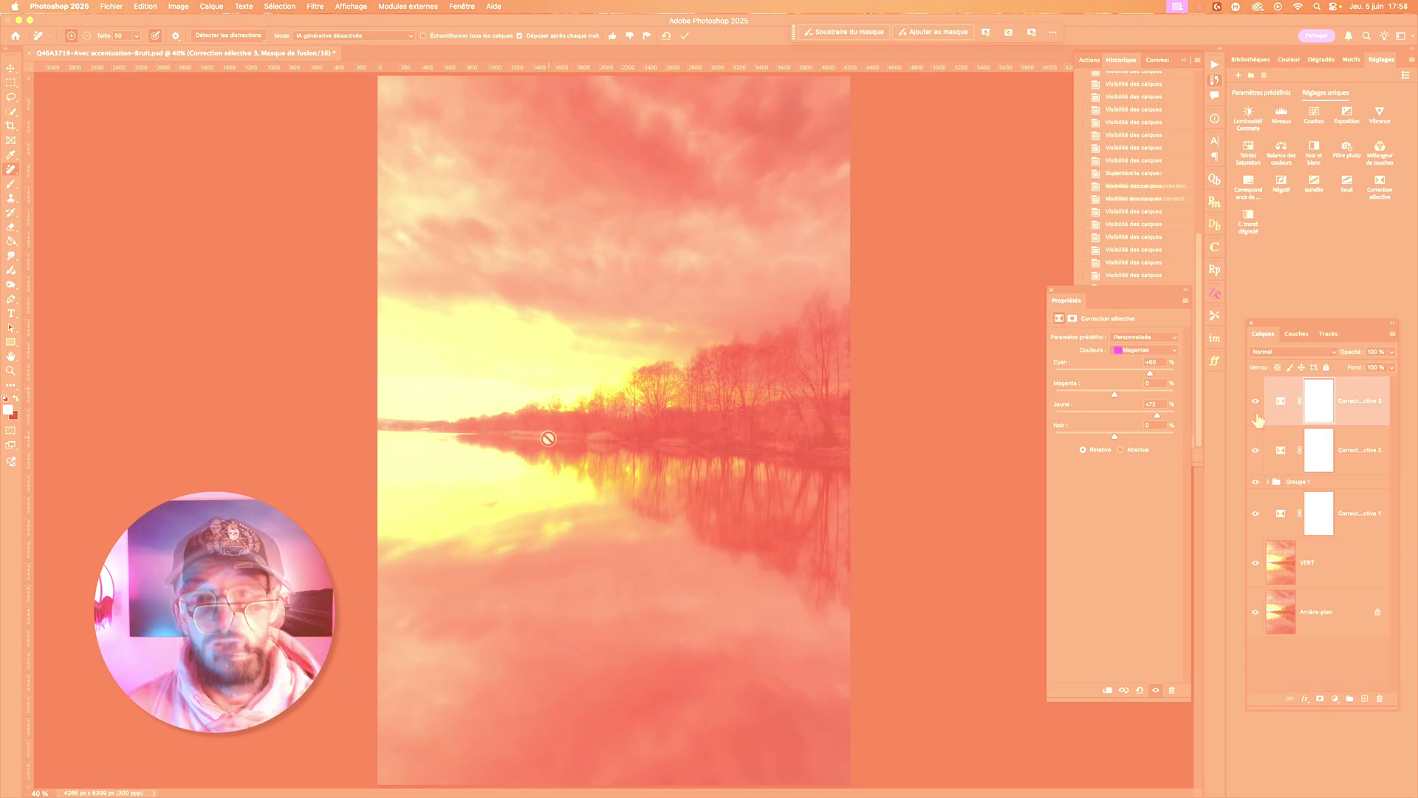